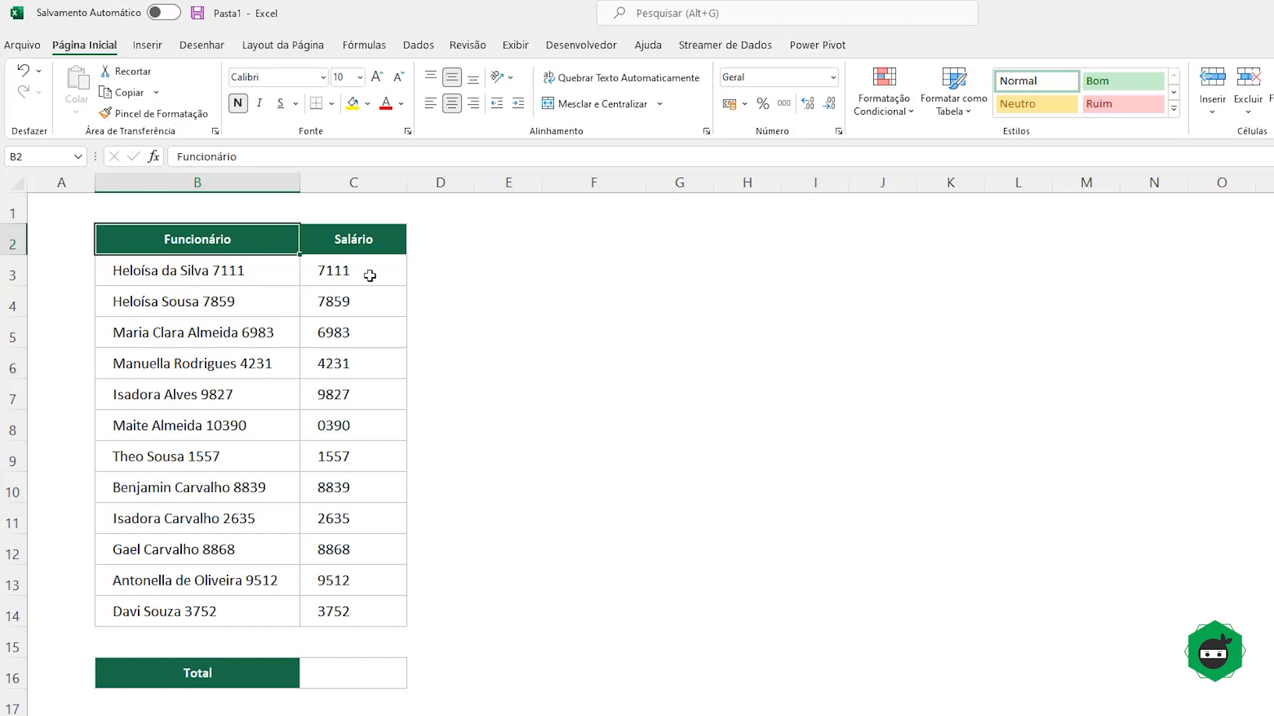
pyautogui.click(369, 275)
pyautogui.moveTo(233, 270); pyautogui.dragTo(239, 606)
pyautogui.click(241, 281)
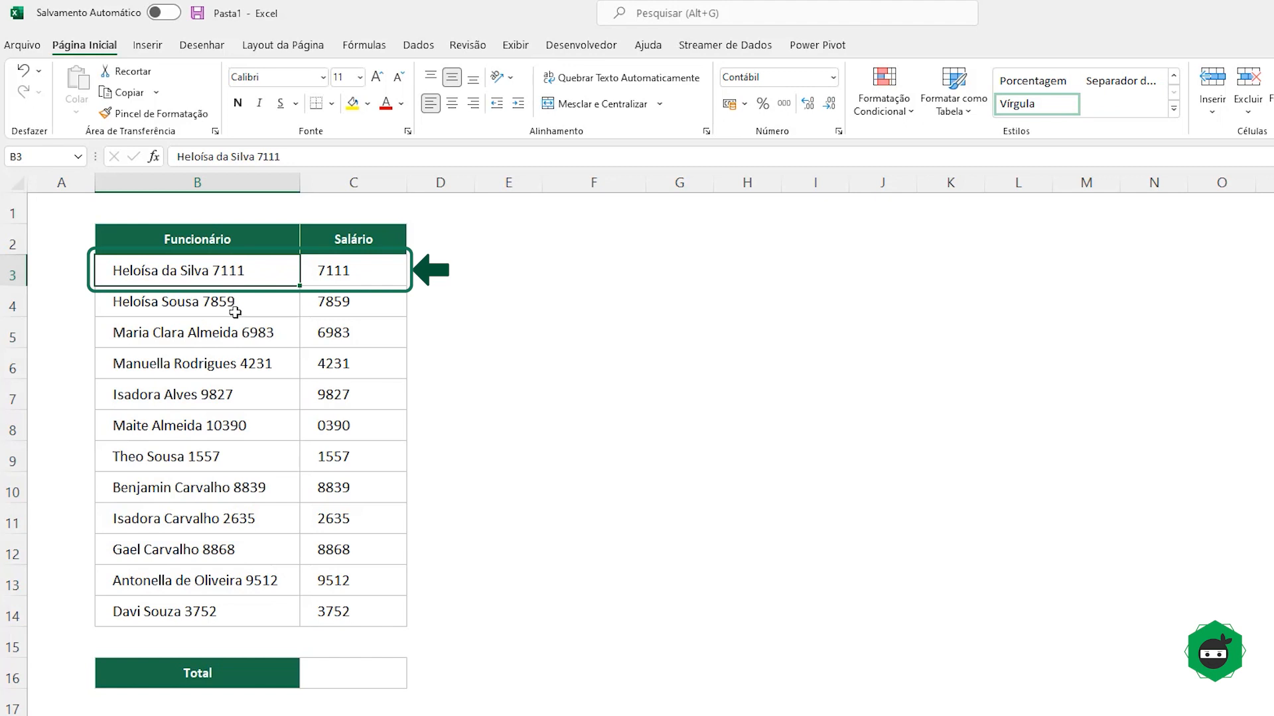
pyautogui.moveTo(318, 268); pyautogui.dragTo(340, 613)
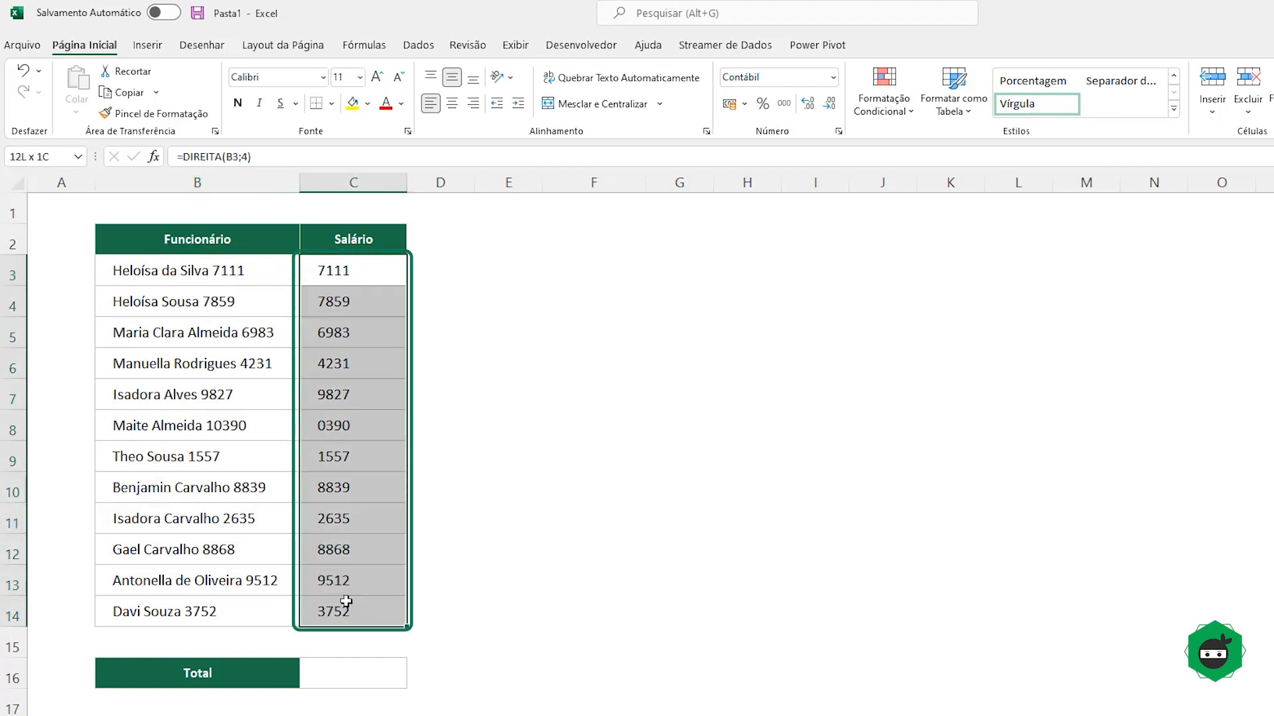
# - Total the salary column in cell C16 with the formula =SOMA(C3:C14)
pyautogui.click(344, 672)
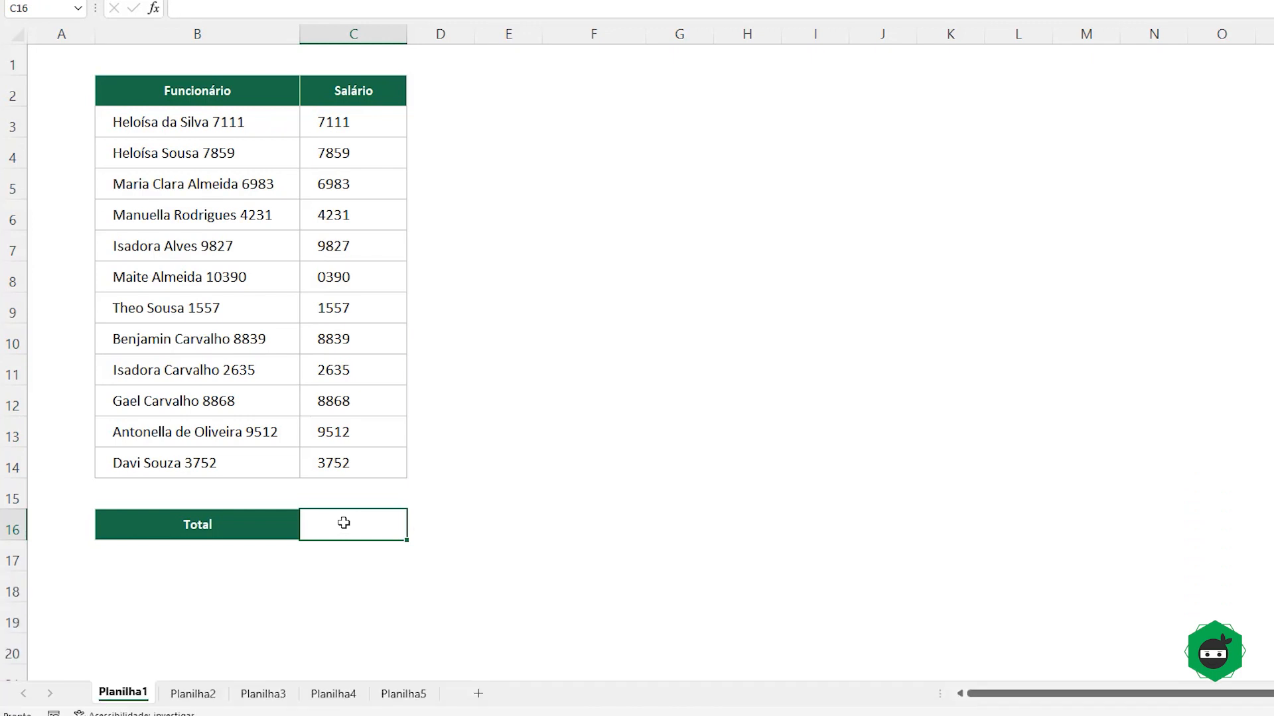
pyautogui.write('=som')
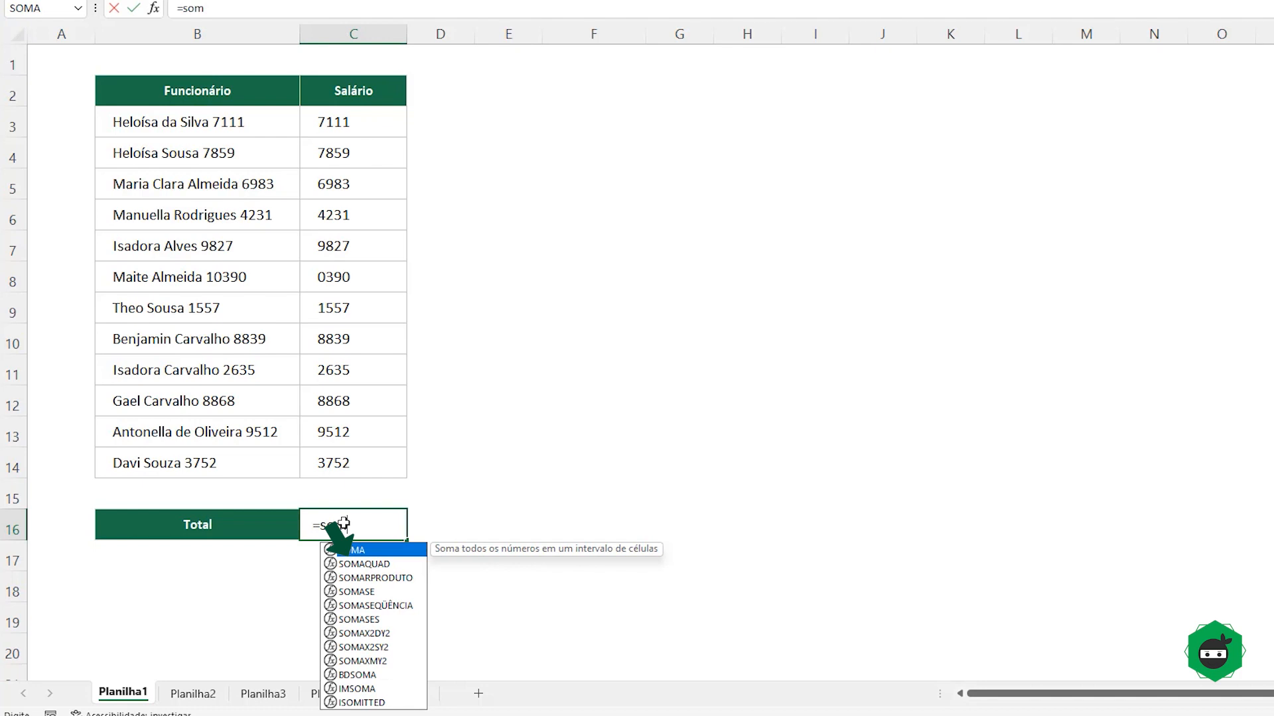
pyautogui.press('Tab')
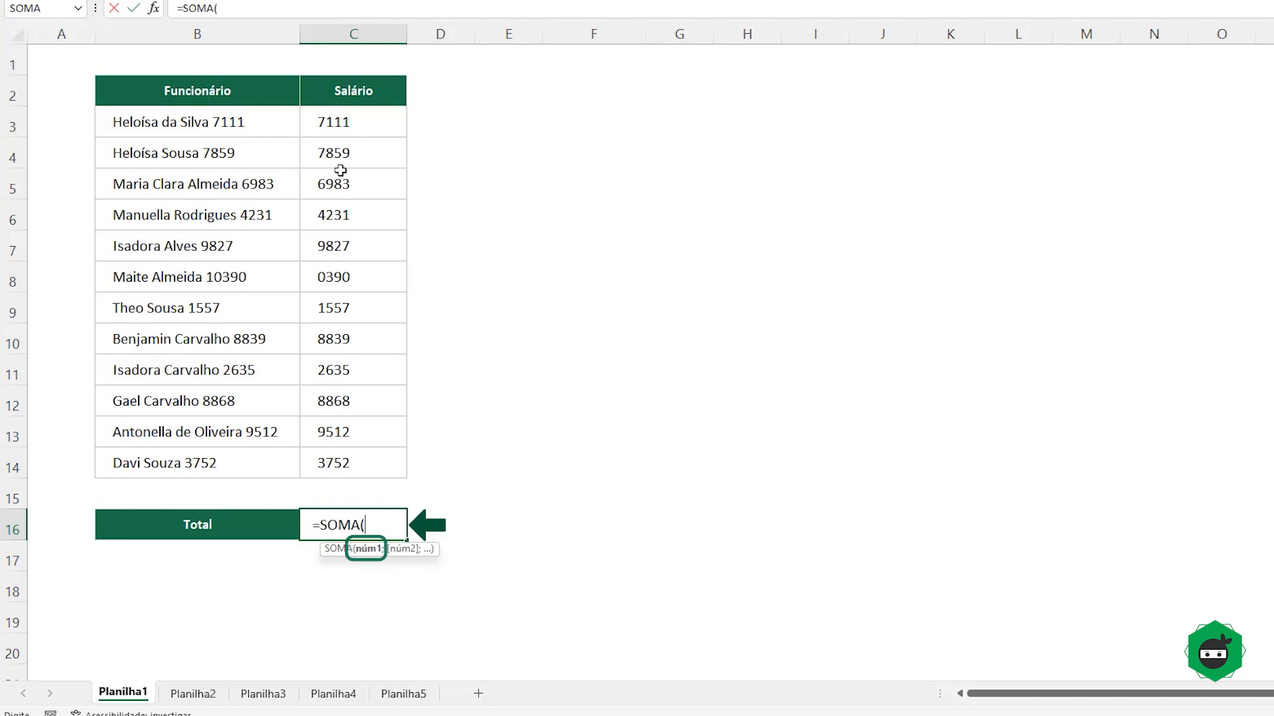
pyautogui.moveTo(341, 122); pyautogui.dragTo(384, 449)
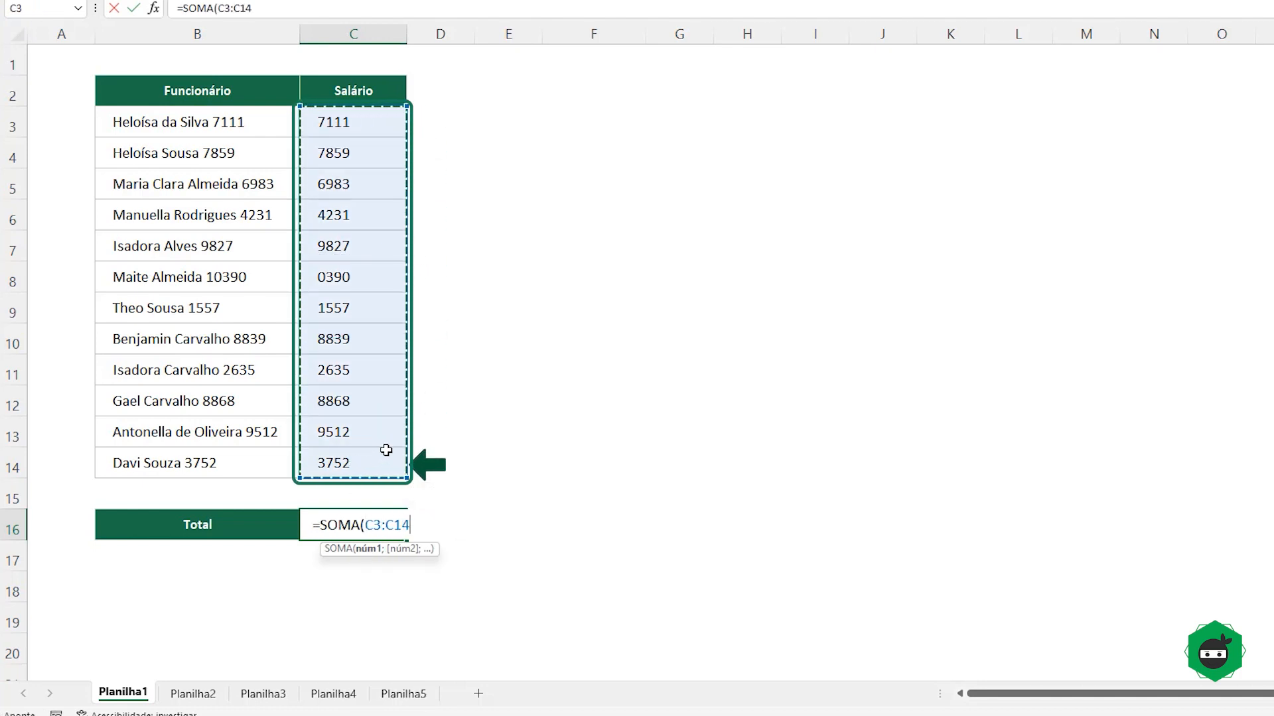
pyautogui.write(')')
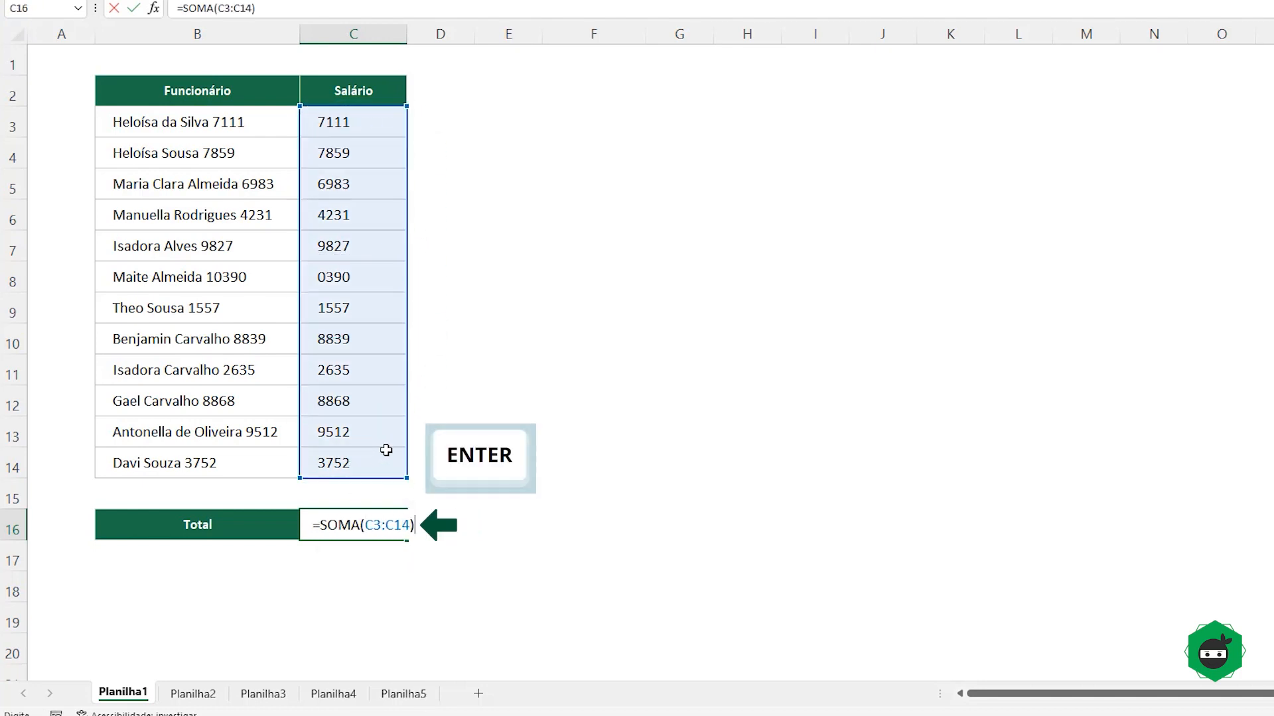
pyautogui.press('Return')
pyautogui.click(348, 524)
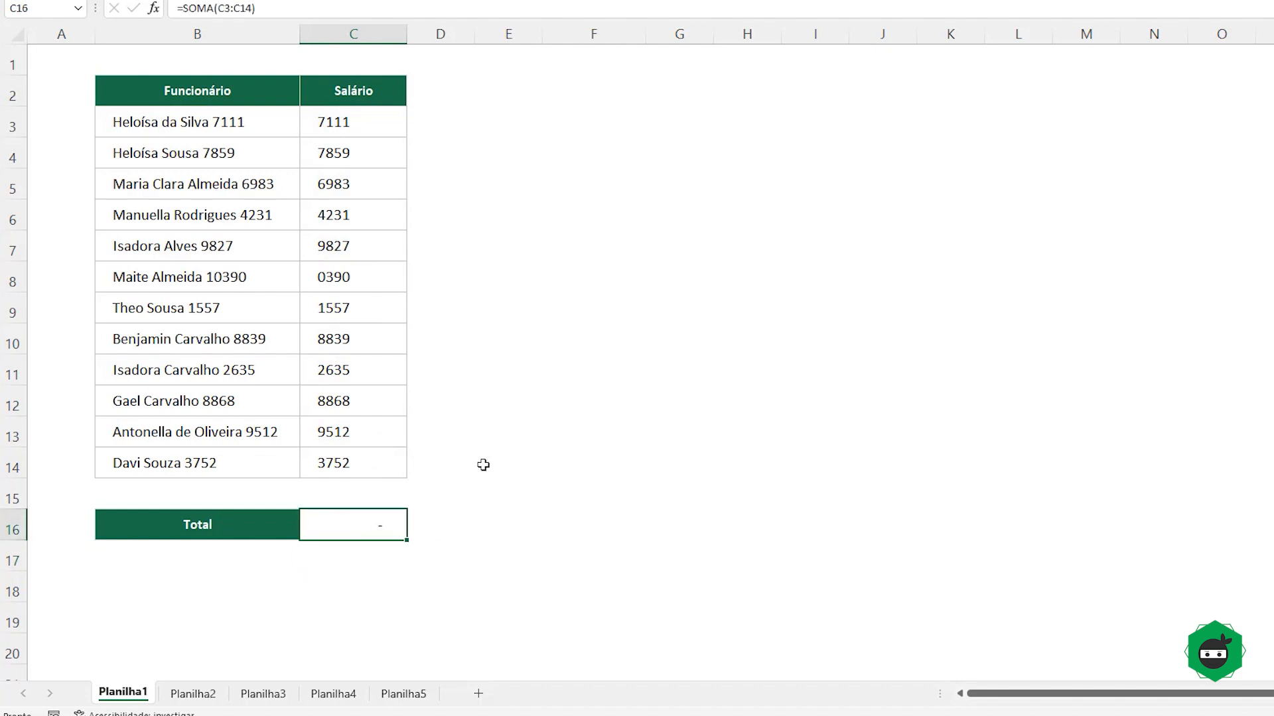
# - Examine the DIREITA formula in cell C3 against the employee entries in column B
pyautogui.moveTo(335, 124); pyautogui.dragTo(341, 462)
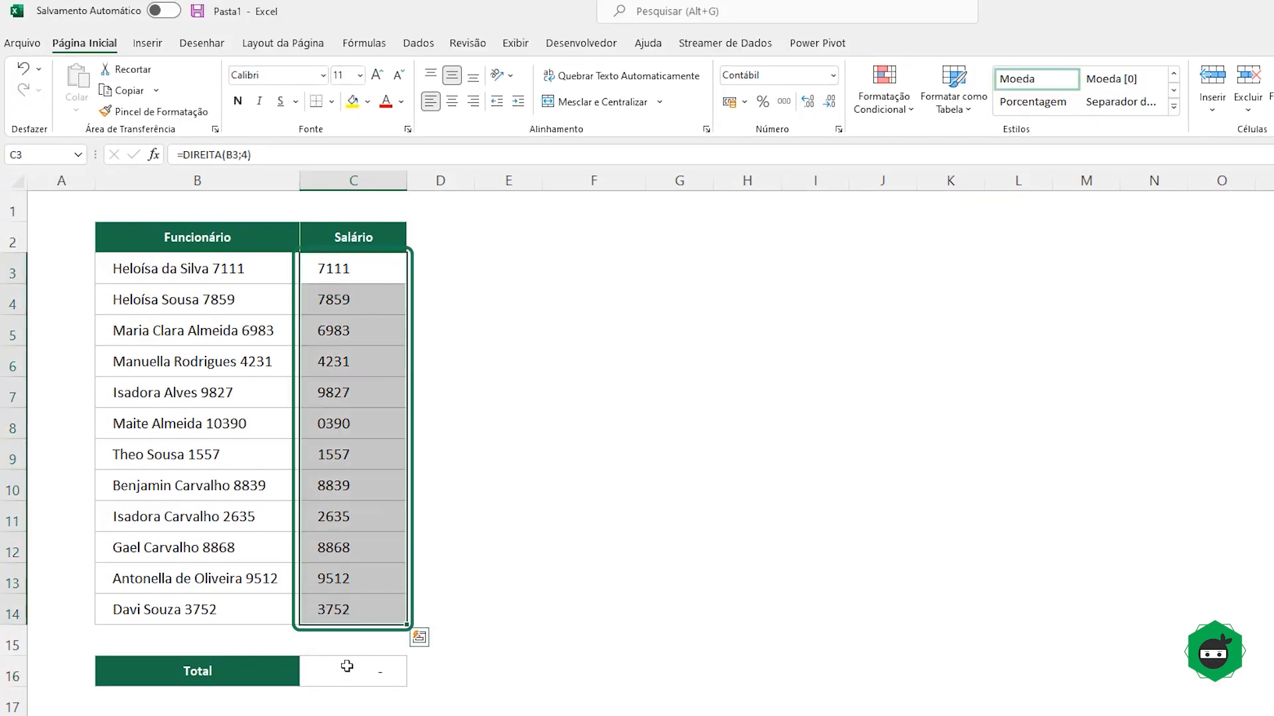
pyautogui.click(347, 666)
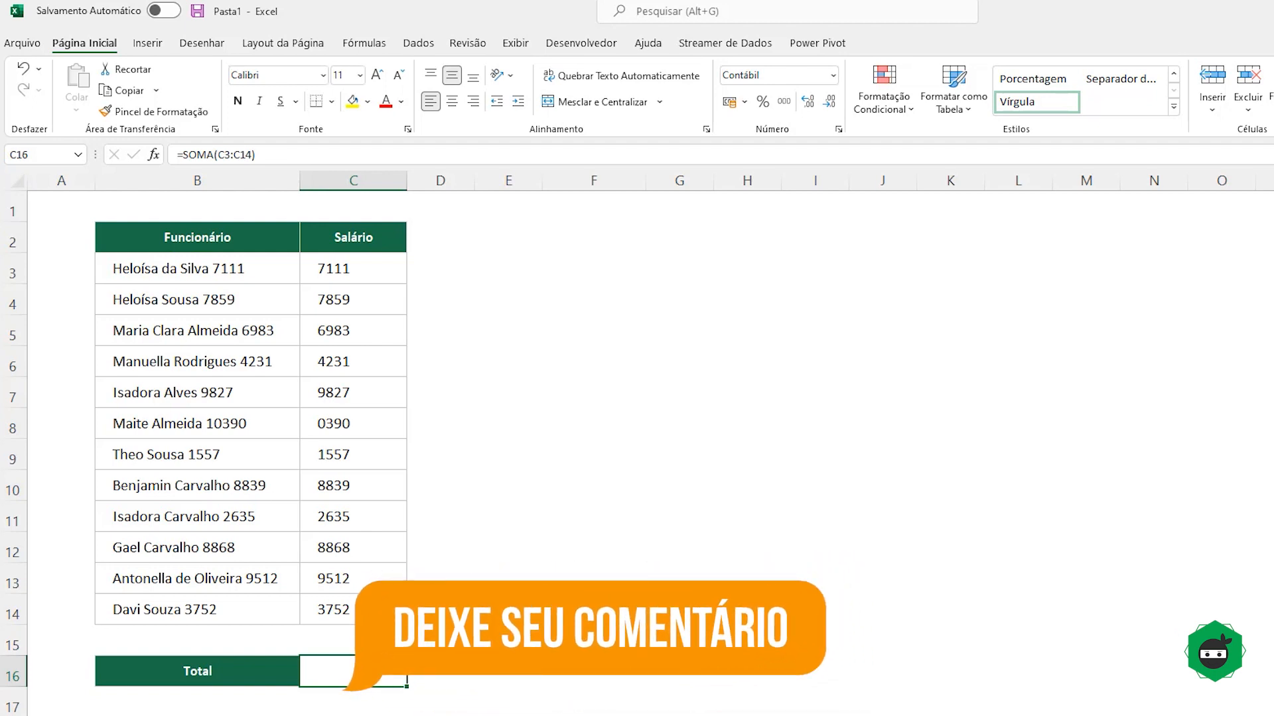
pyautogui.click(352, 274)
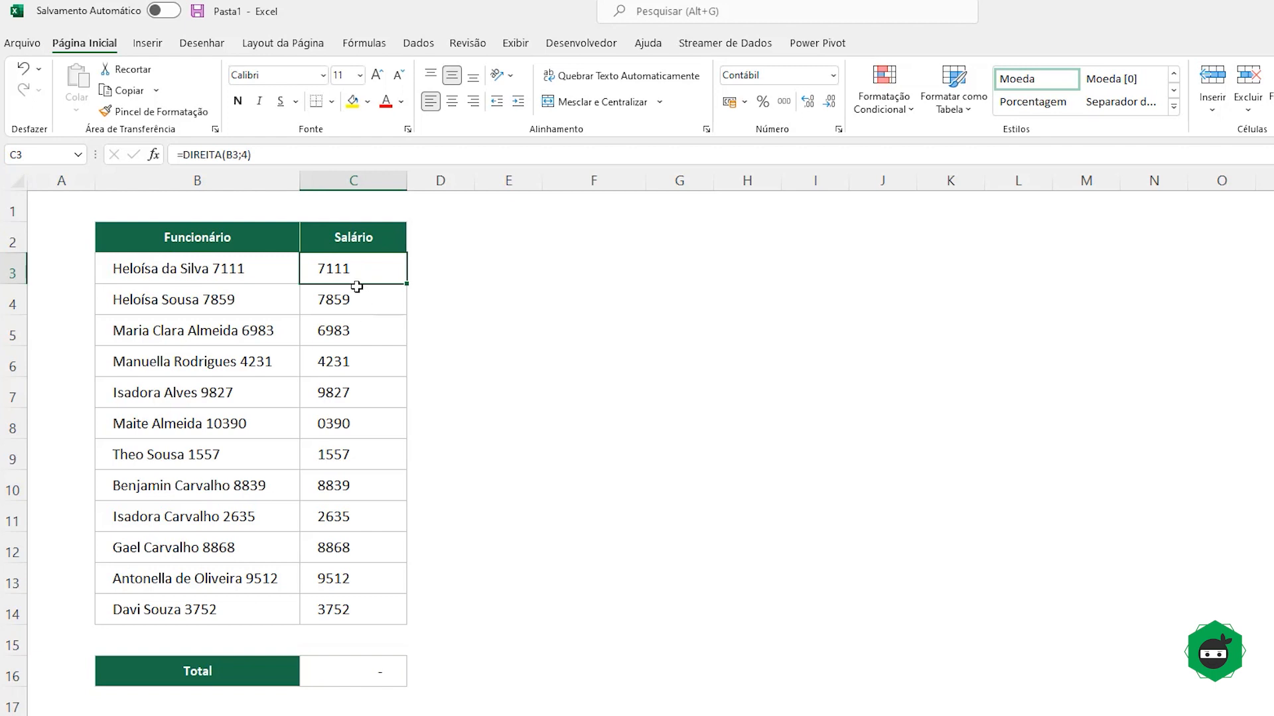
pyautogui.moveTo(167, 276); pyautogui.dragTo(190, 609)
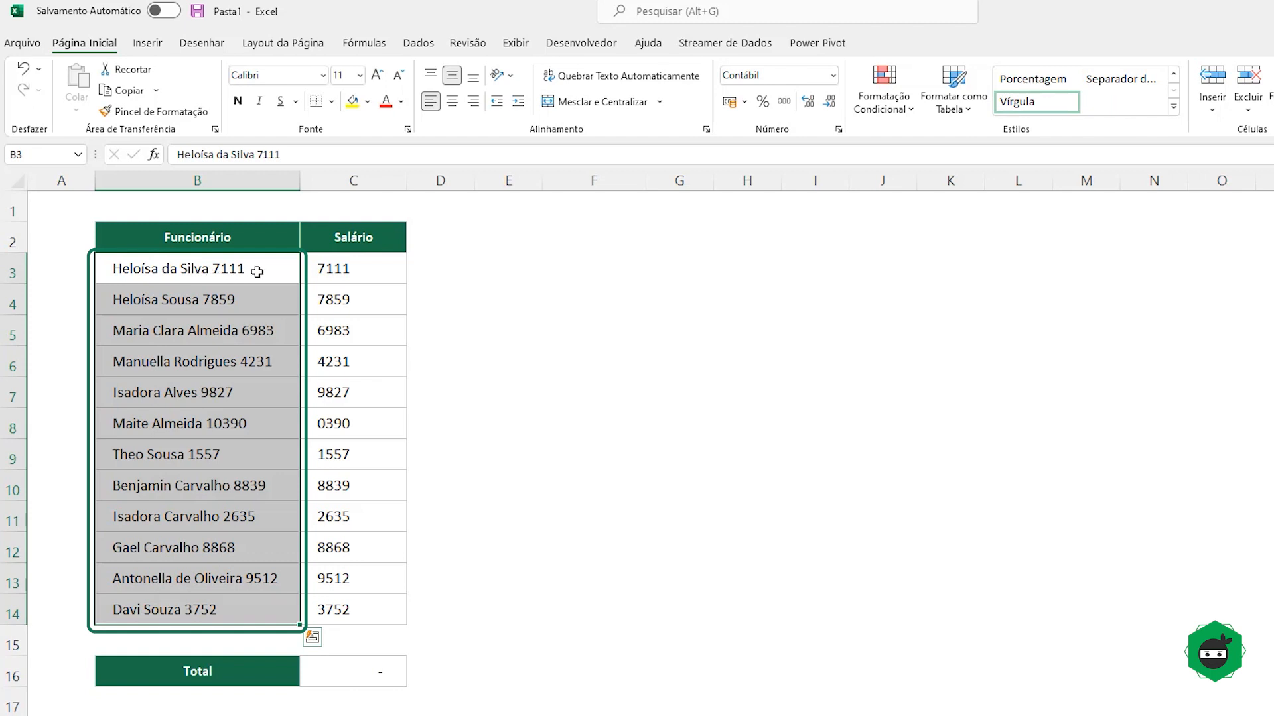
pyautogui.click(350, 271)
pyautogui.hotkey('ctrl', 'shift', 'Down')
pyautogui.doubleClick(352, 271)
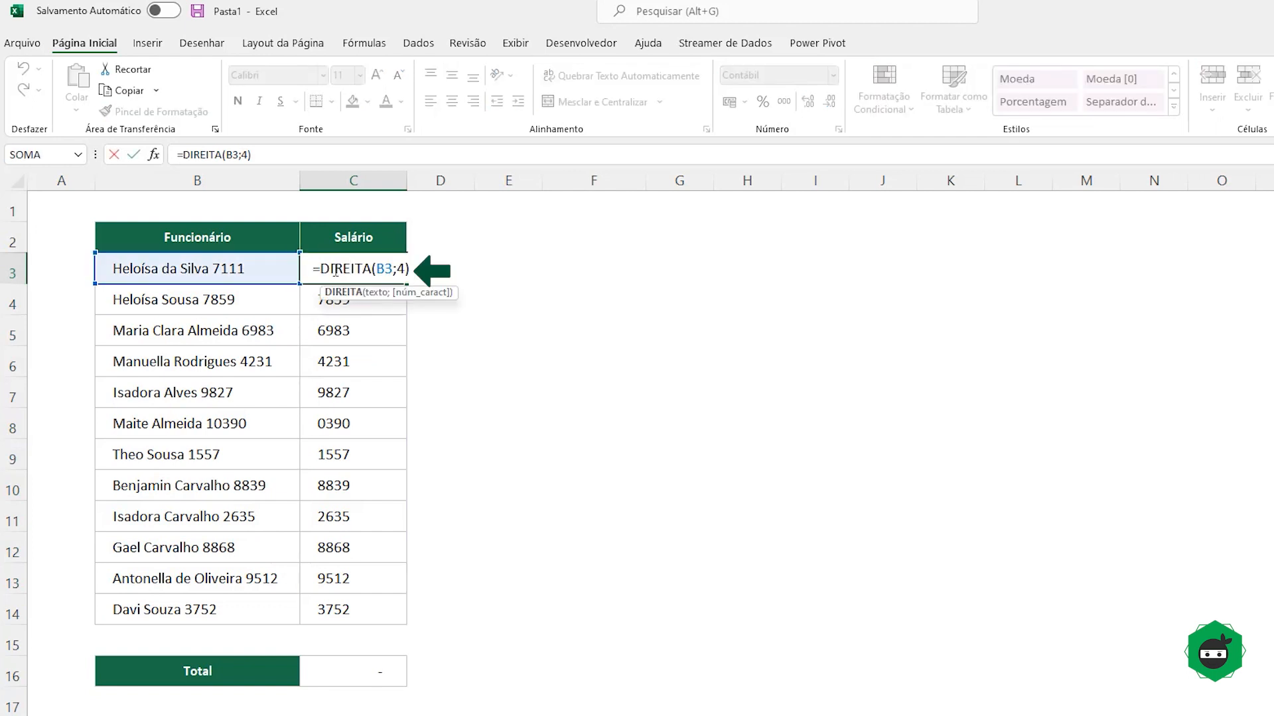
pyautogui.click(323, 269)
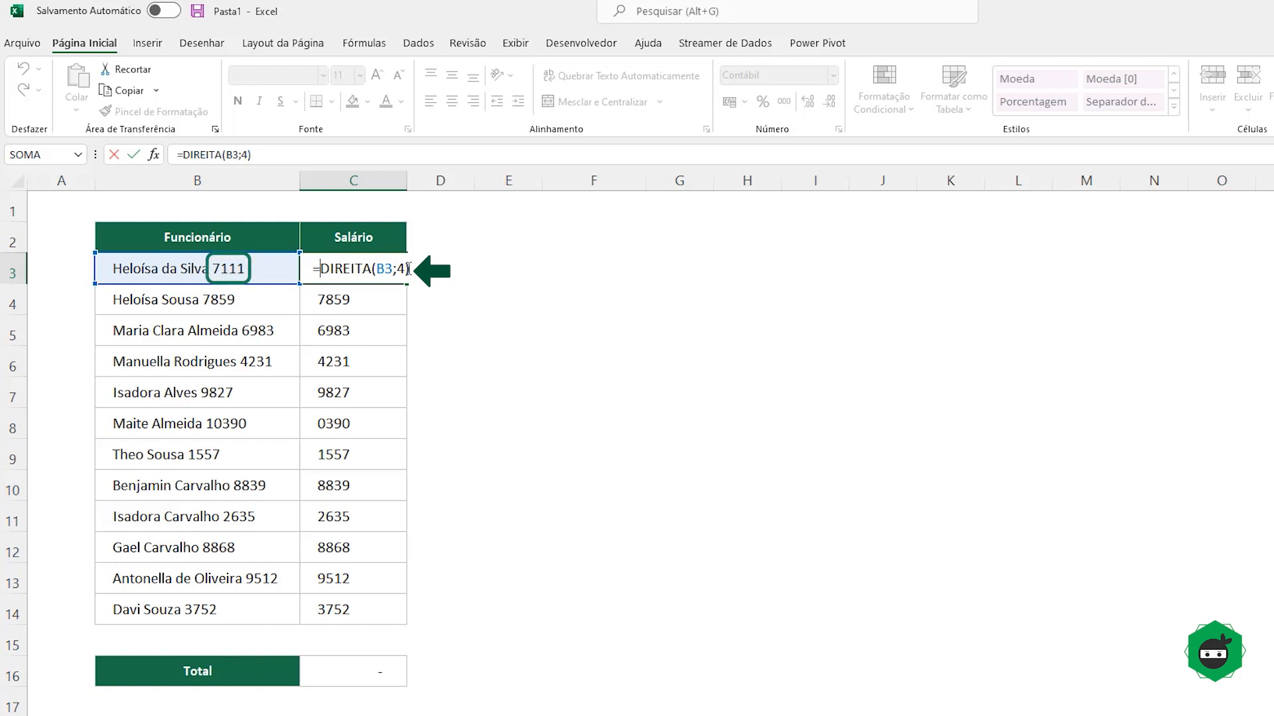
pyautogui.click(409, 269)
pyautogui.hotkey('ctrl', 'Return')
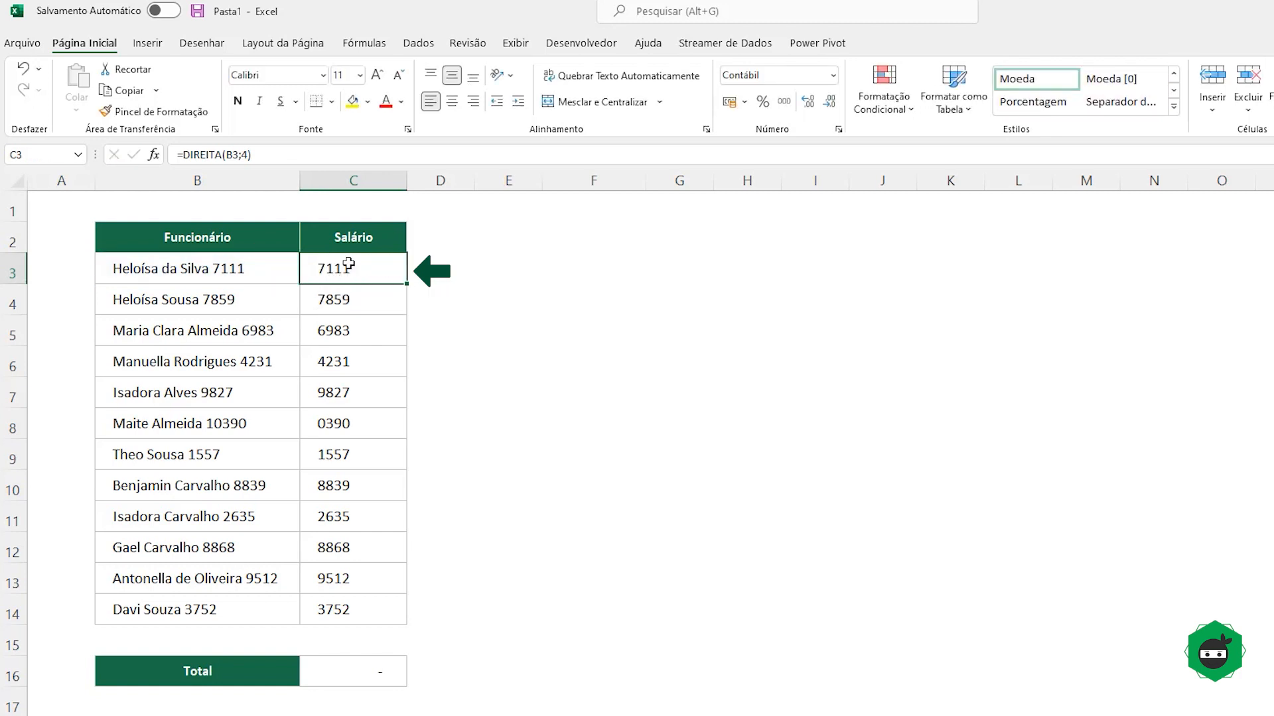
# - Inspect the salary range C3:C14 and the SOMA formula in C16 that refers to it
pyautogui.moveTo(348, 265); pyautogui.dragTo(364, 617)
pyautogui.click(365, 672)
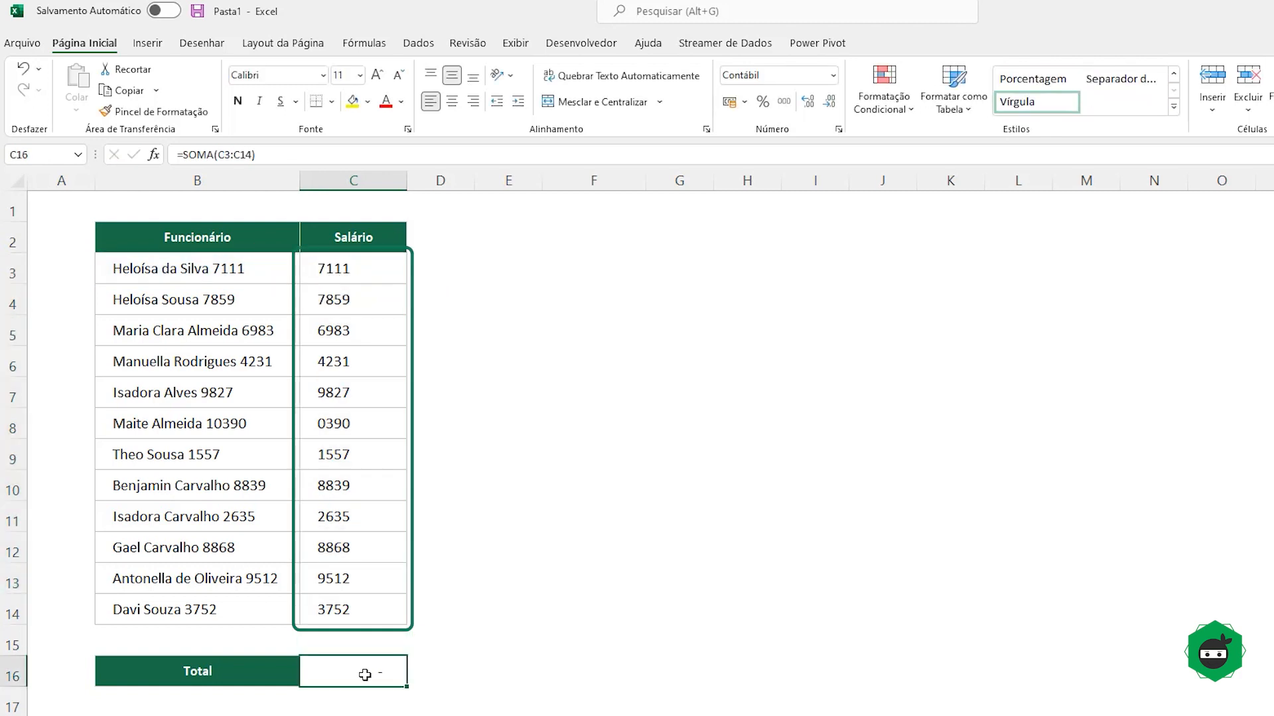
pyautogui.doubleClick(365, 672)
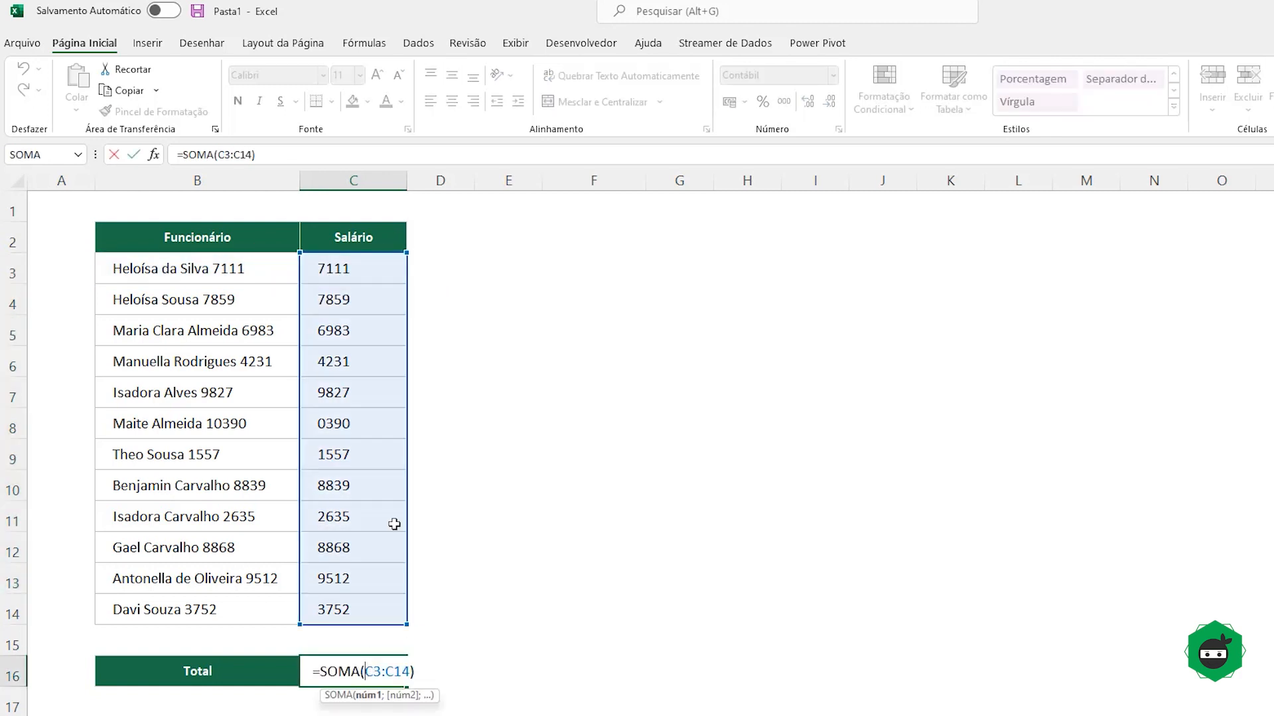
pyautogui.press('Escape')
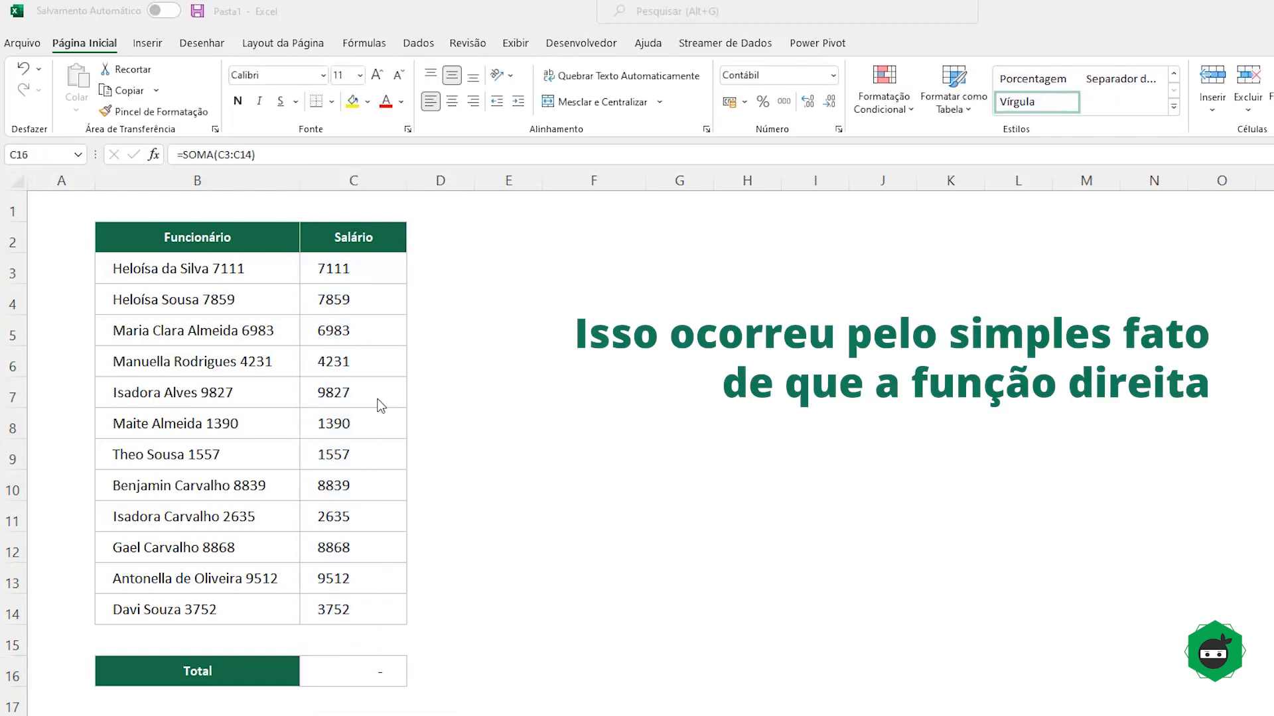
pyautogui.click(367, 274)
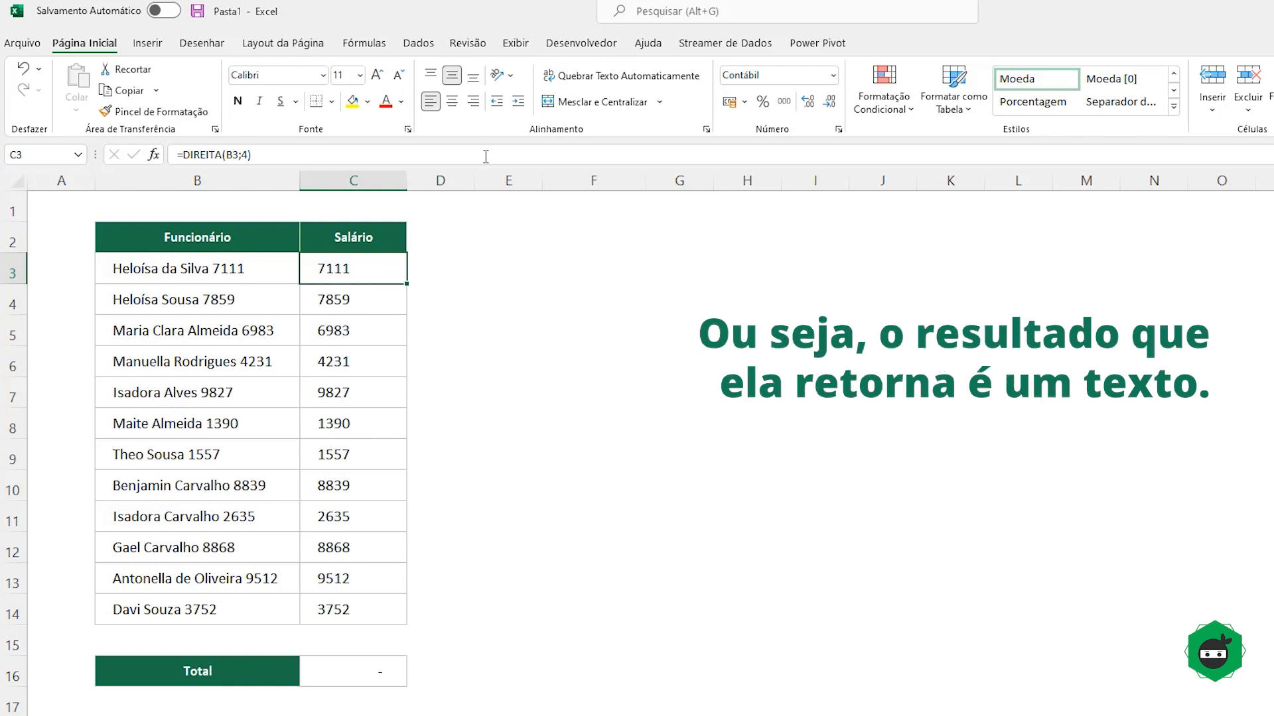
pyautogui.moveTo(344, 271); pyautogui.dragTo(347, 603)
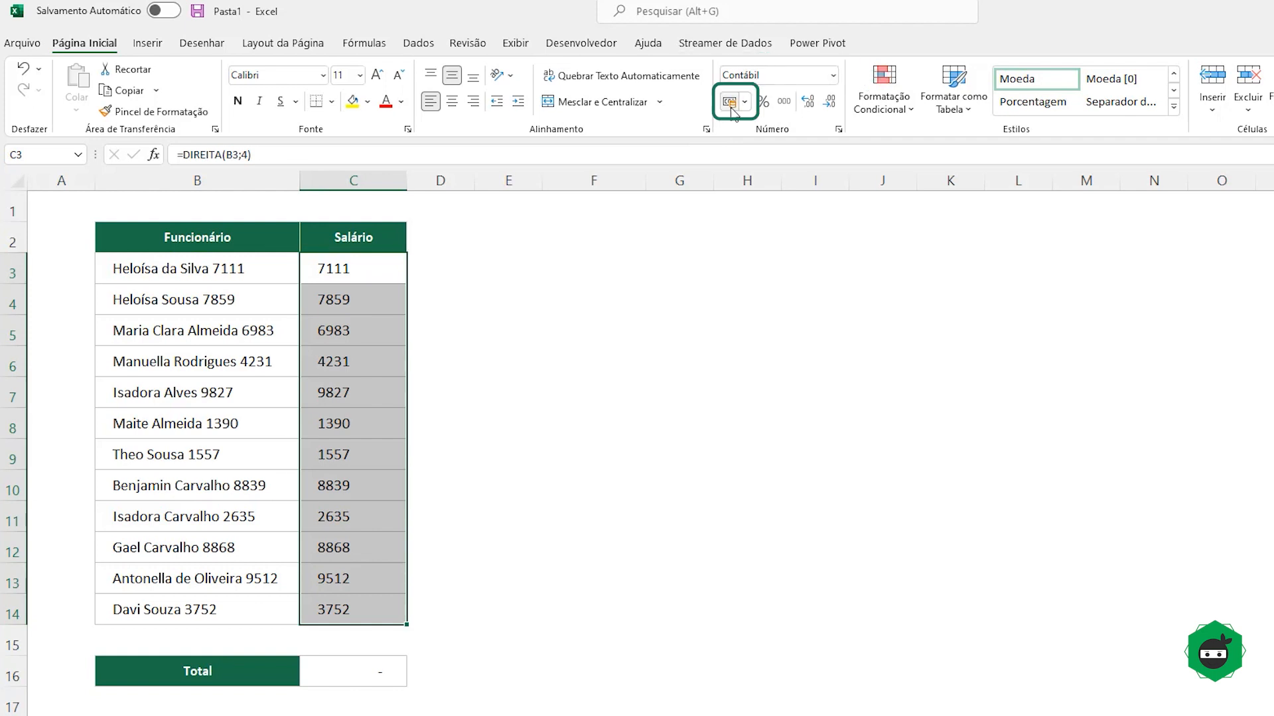
pyautogui.click(365, 270)
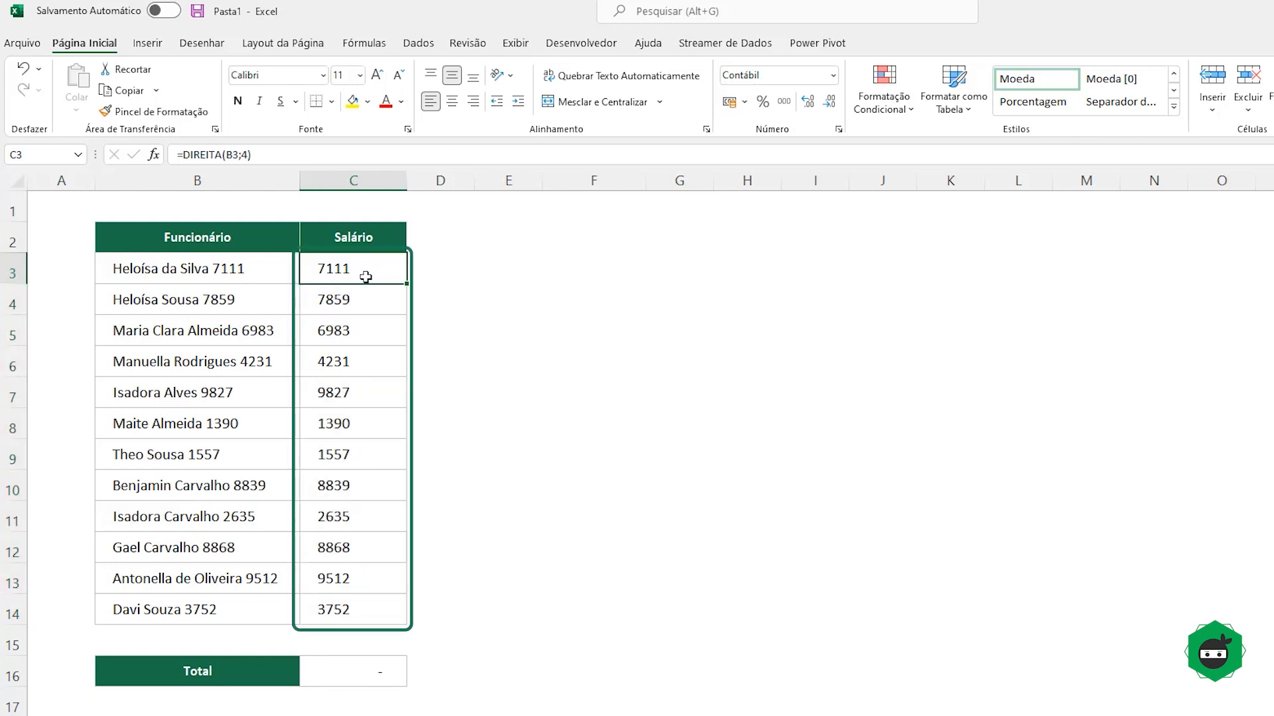
pyautogui.click(369, 672)
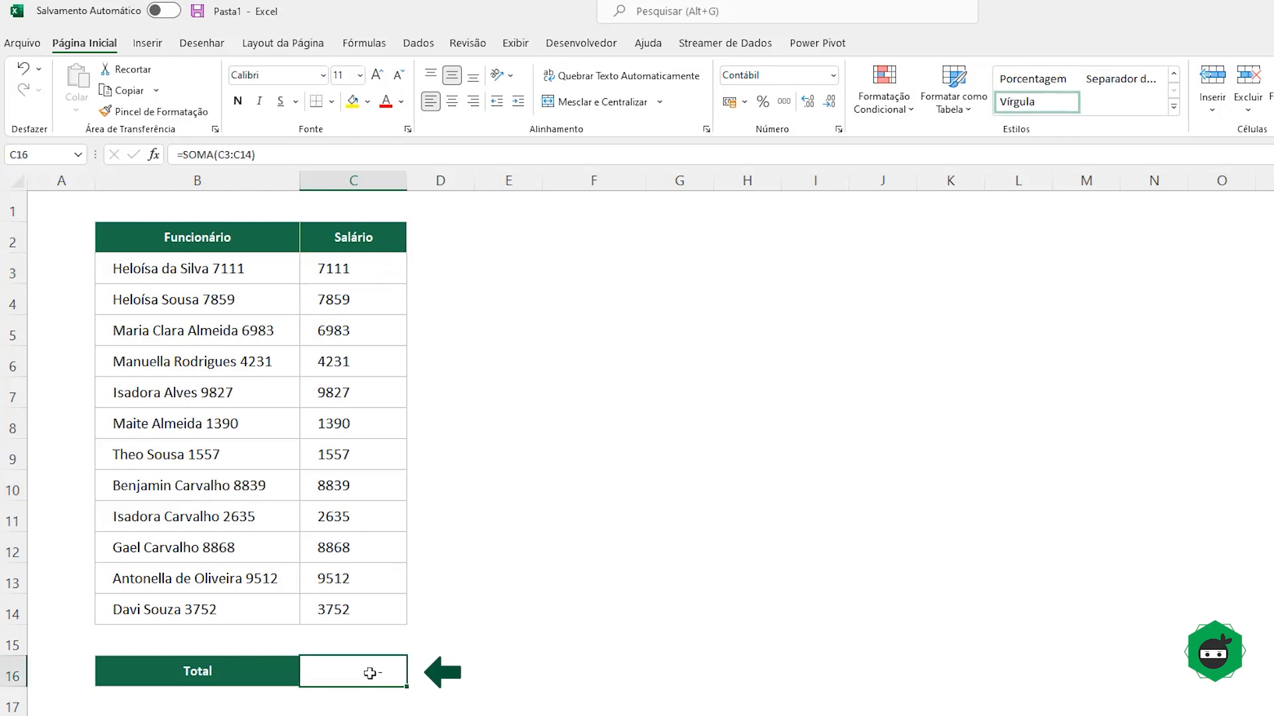
pyautogui.doubleClick(369, 672)
pyautogui.press('Escape')
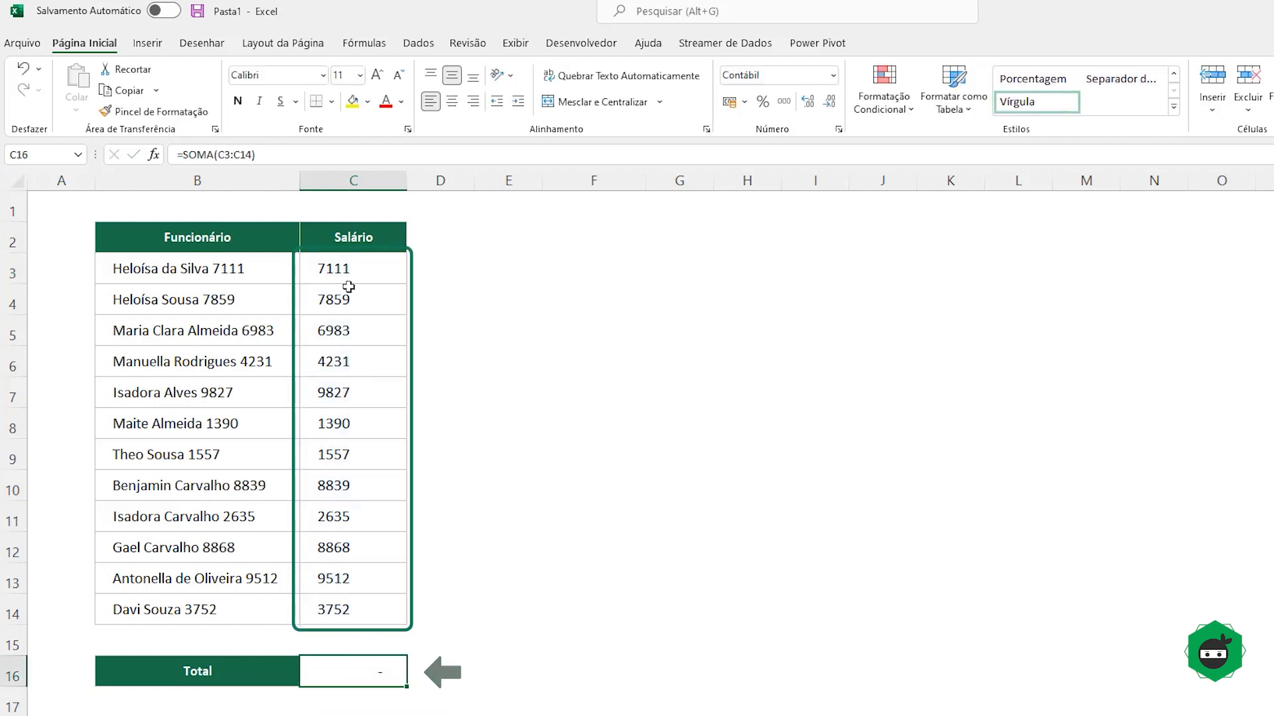
# - Wrap the first salary formula in VALOR as =VALOR(DIREITA(B3;4)) and copy it down through C14
pyautogui.click(347, 267)
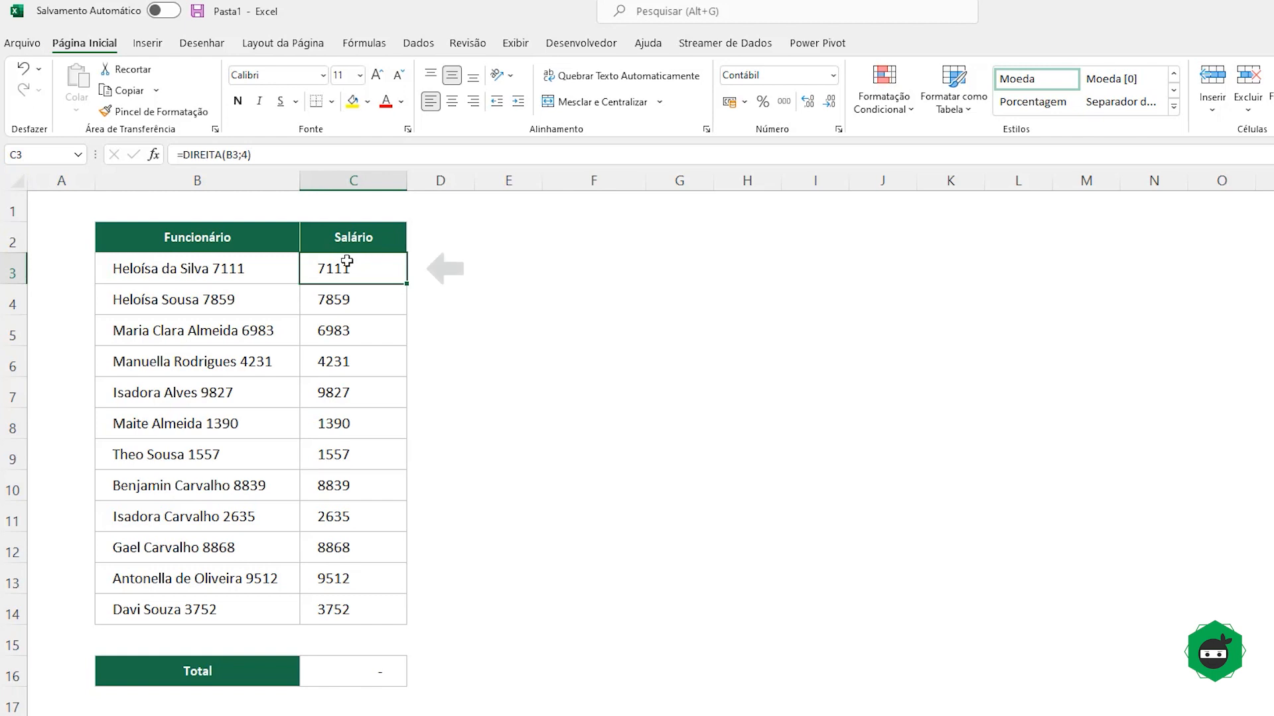
pyautogui.doubleClick(321, 268)
pyautogui.write('VALOR(')
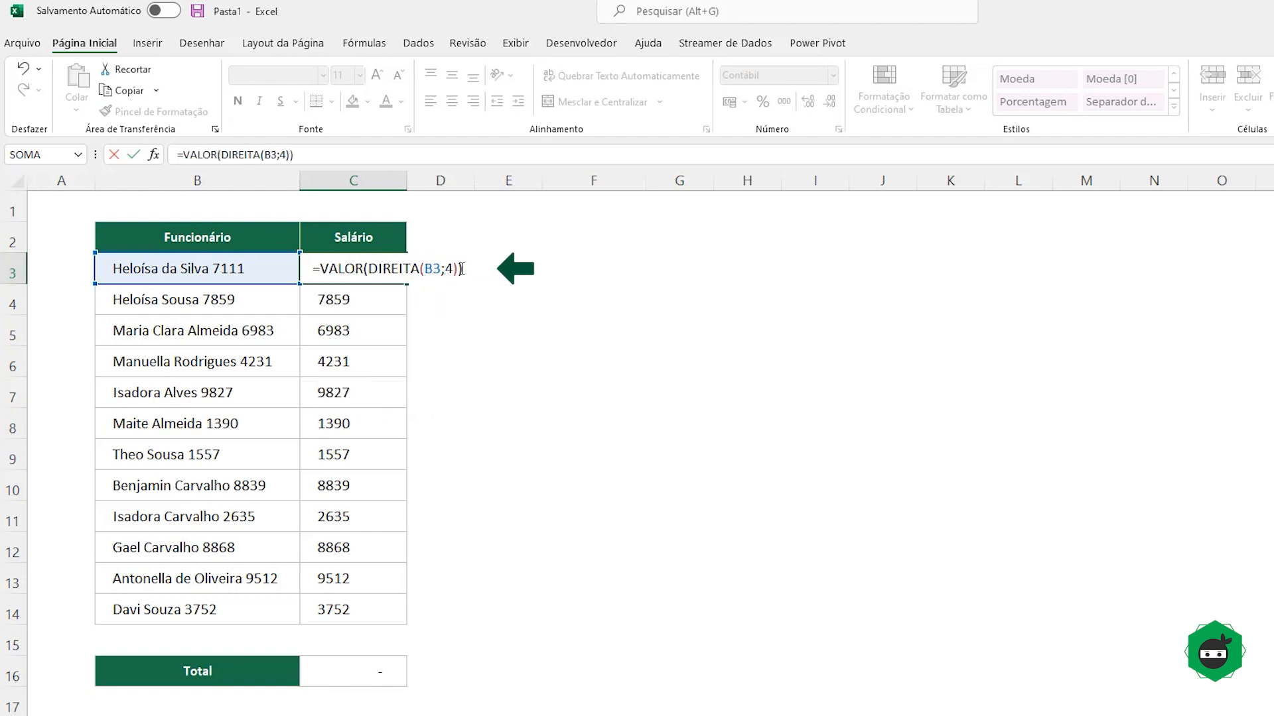
pyautogui.press('Return')
pyautogui.click(382, 268)
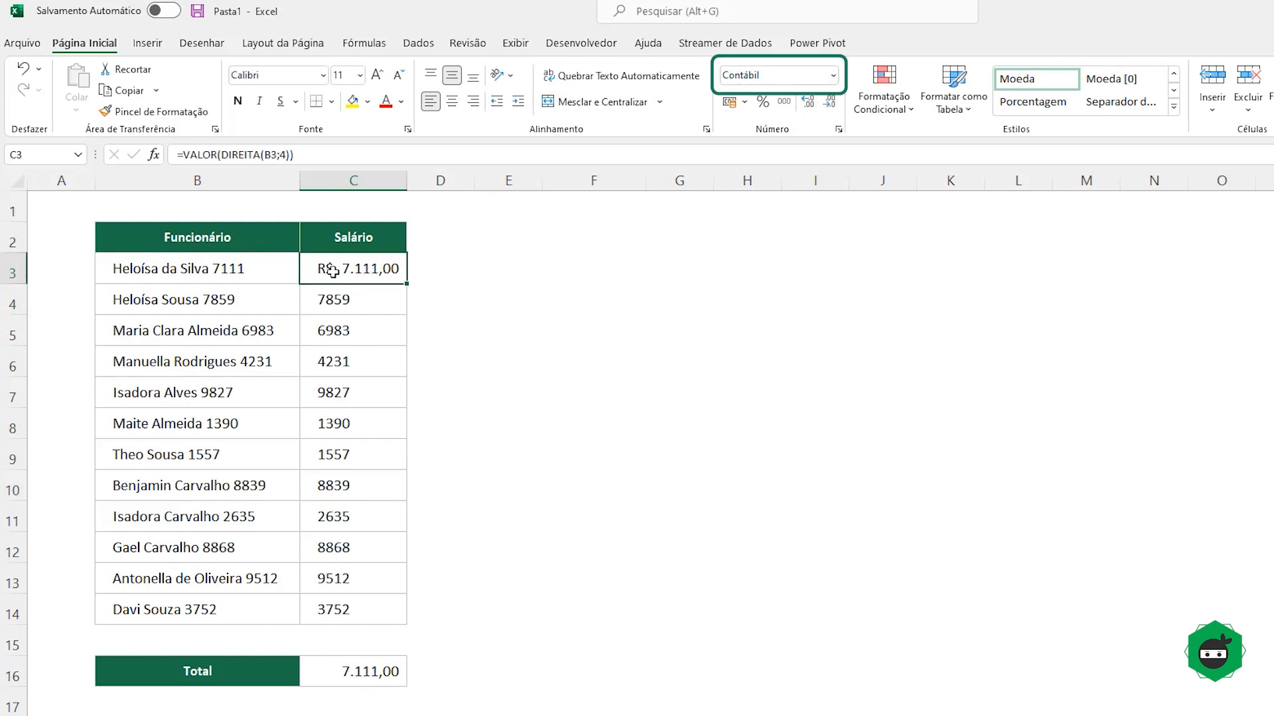
pyautogui.doubleClick(404, 284)
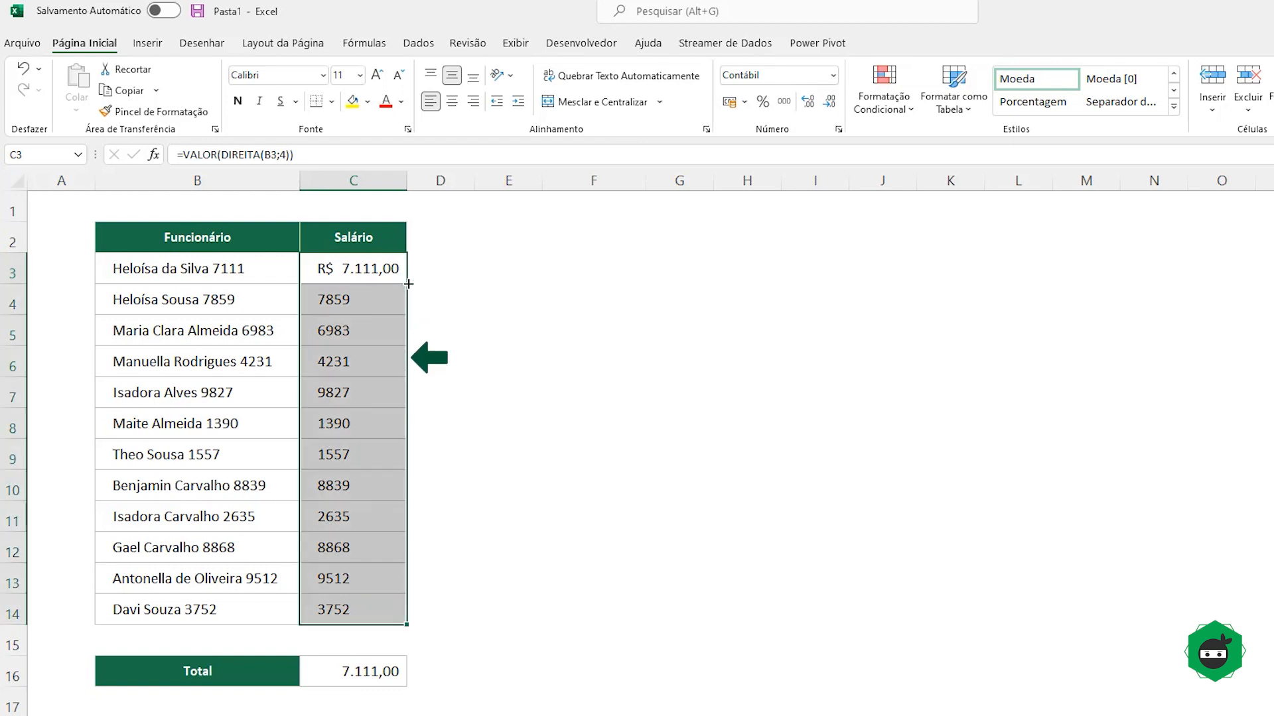
pyautogui.click(359, 664)
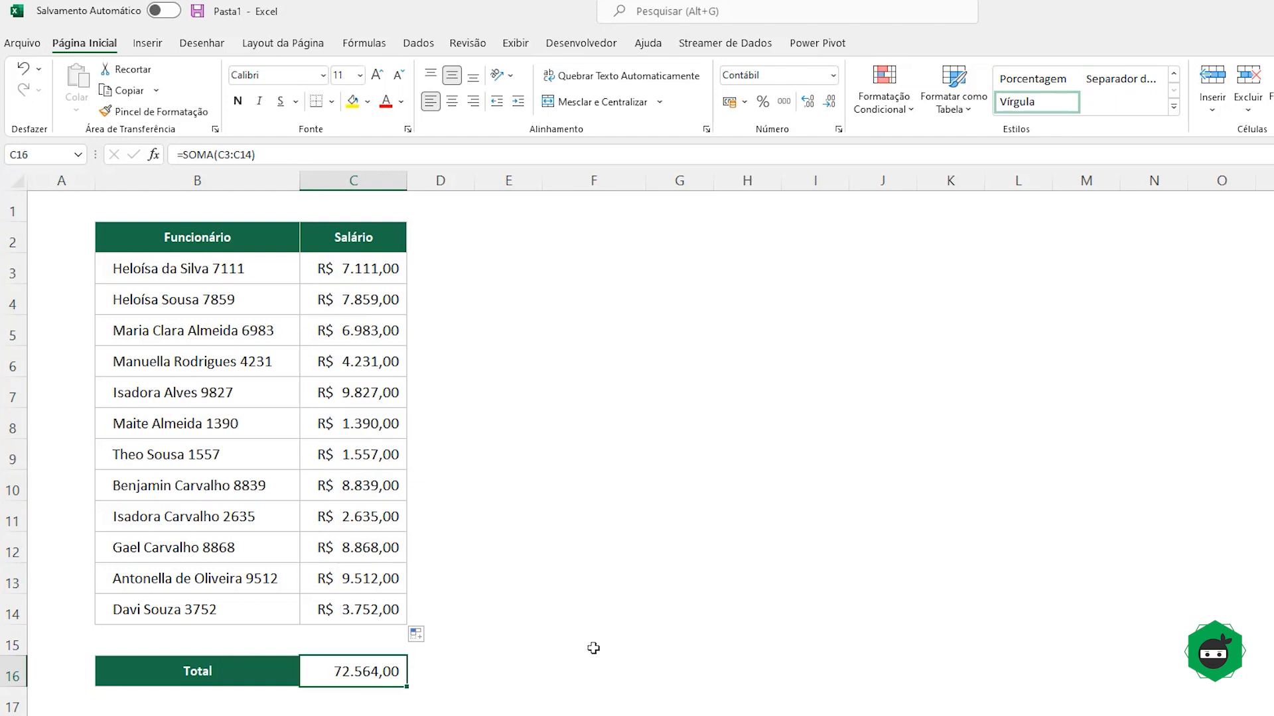
# - Add the first three salaries in cell E8 with =C3+C4+C5, and clear that test cell
pyautogui.click(537, 442)
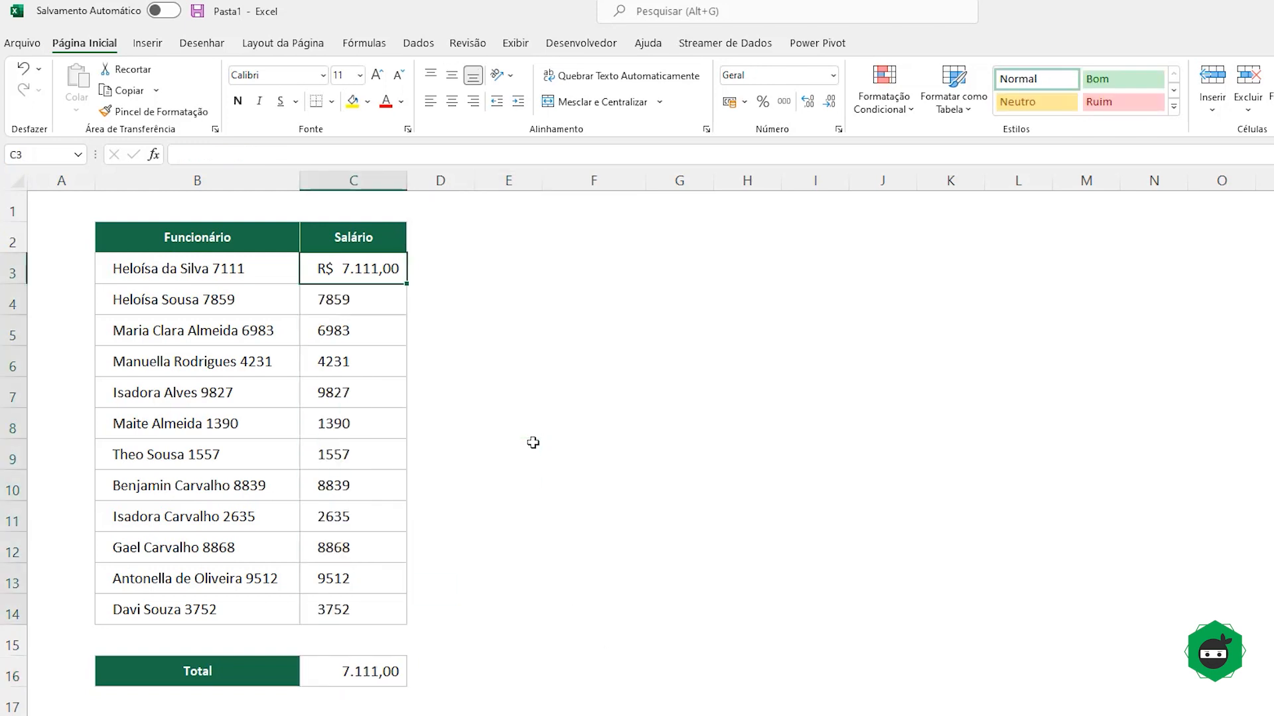
pyautogui.doubleClick(541, 426)
pyautogui.write('=')
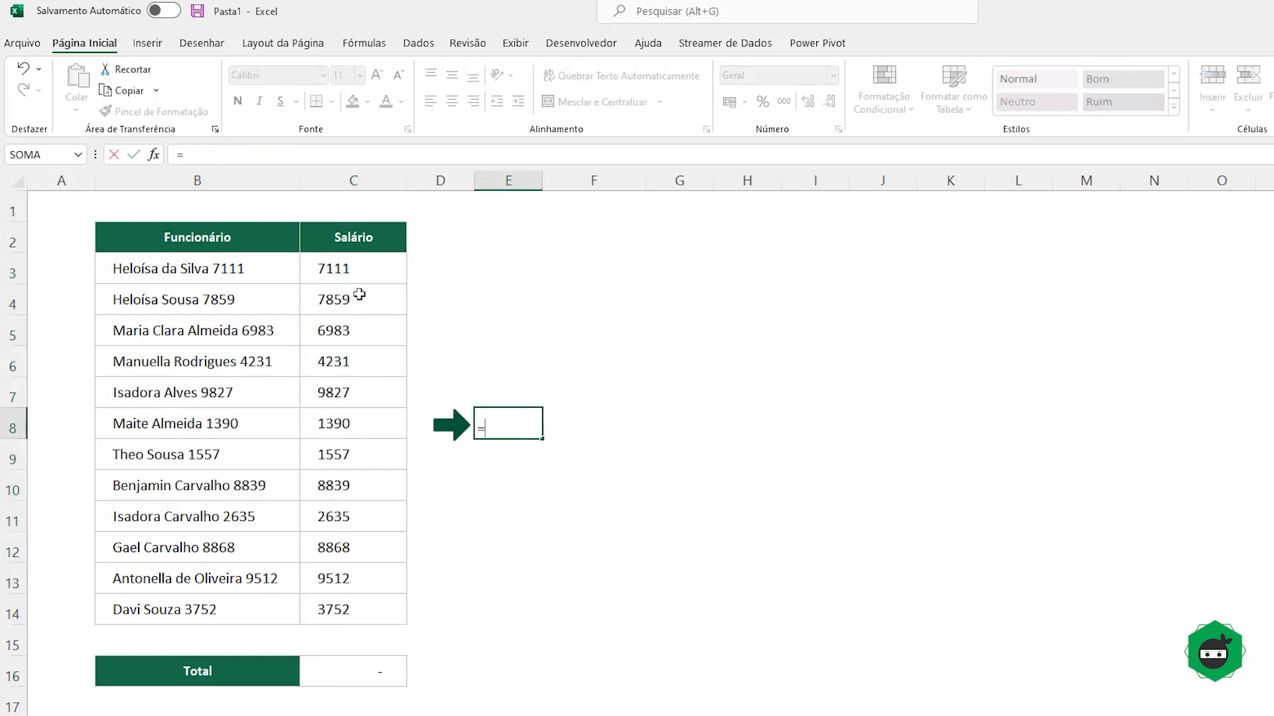
pyautogui.click(339, 265)
pyautogui.write('*')
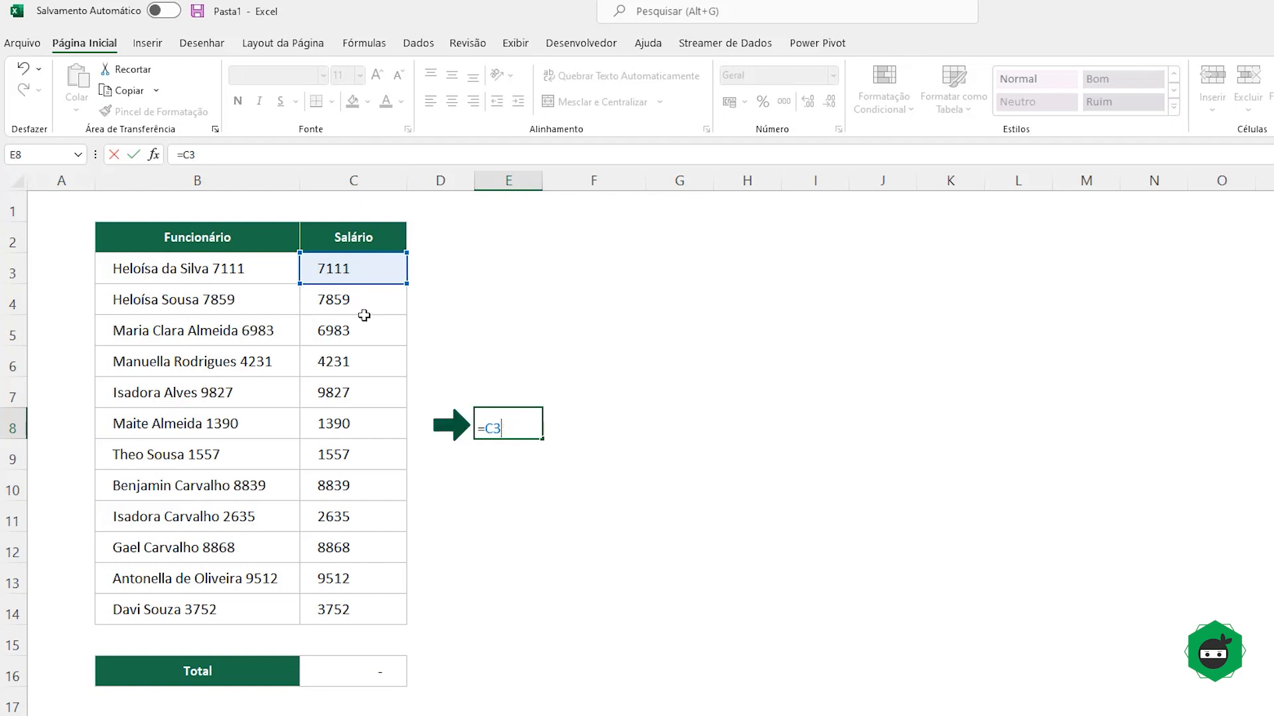
pyautogui.write('+')
pyautogui.click(364, 308)
pyautogui.write('+')
pyautogui.click(363, 329)
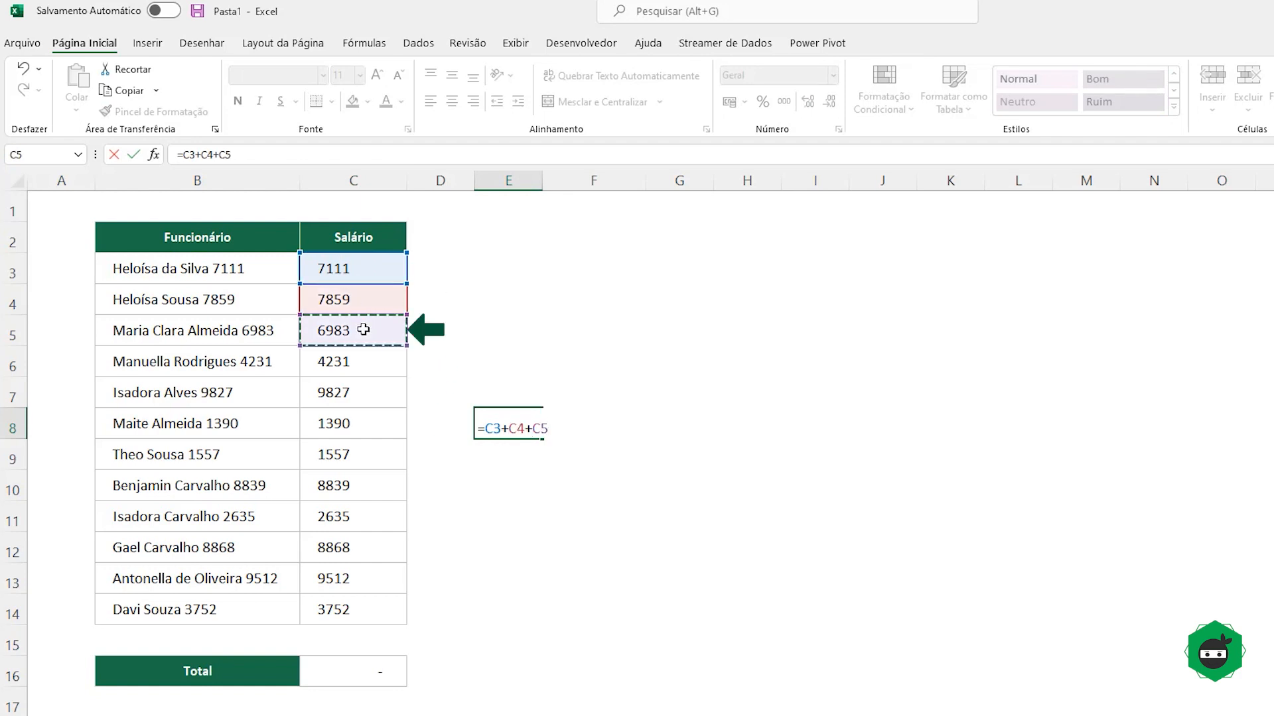
pyautogui.press('Return')
pyautogui.click(516, 431)
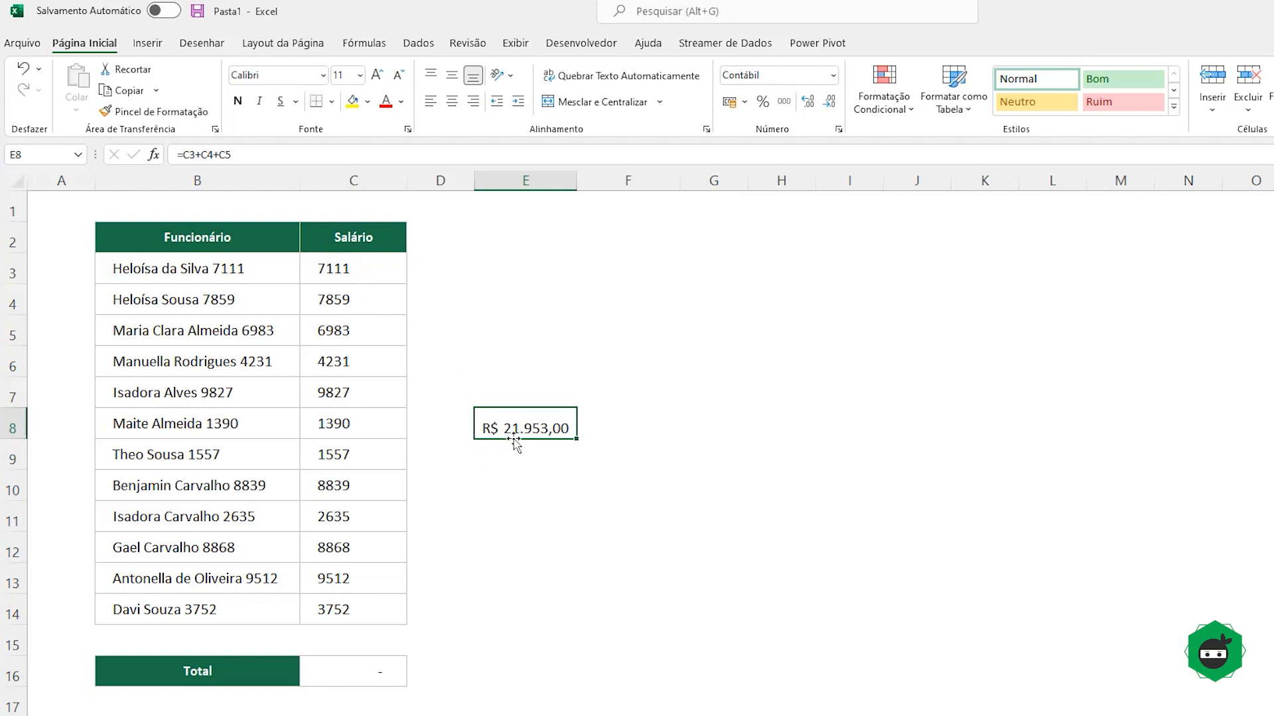
pyautogui.press('Delete')
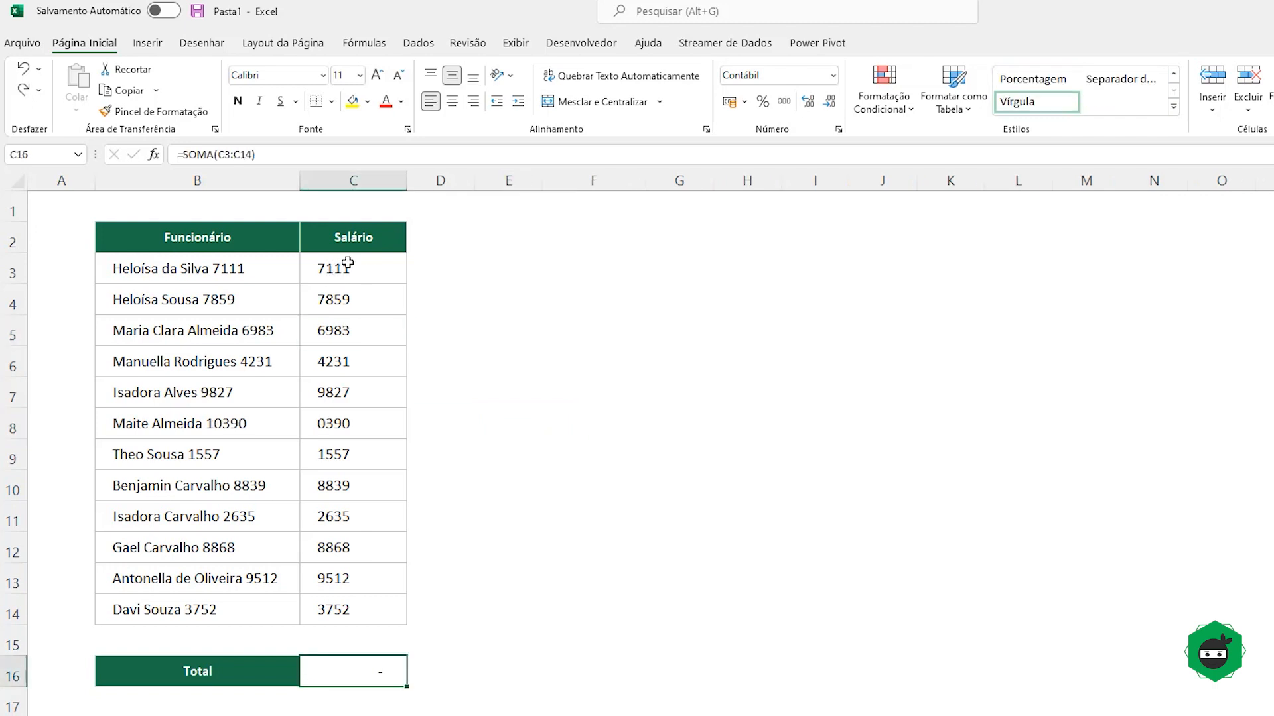
# - Convert the first salary in C3 to a number with =VALOR(DIREITA(B3;4)) and fill the formula down to C14
pyautogui.doubleClick(347, 263)
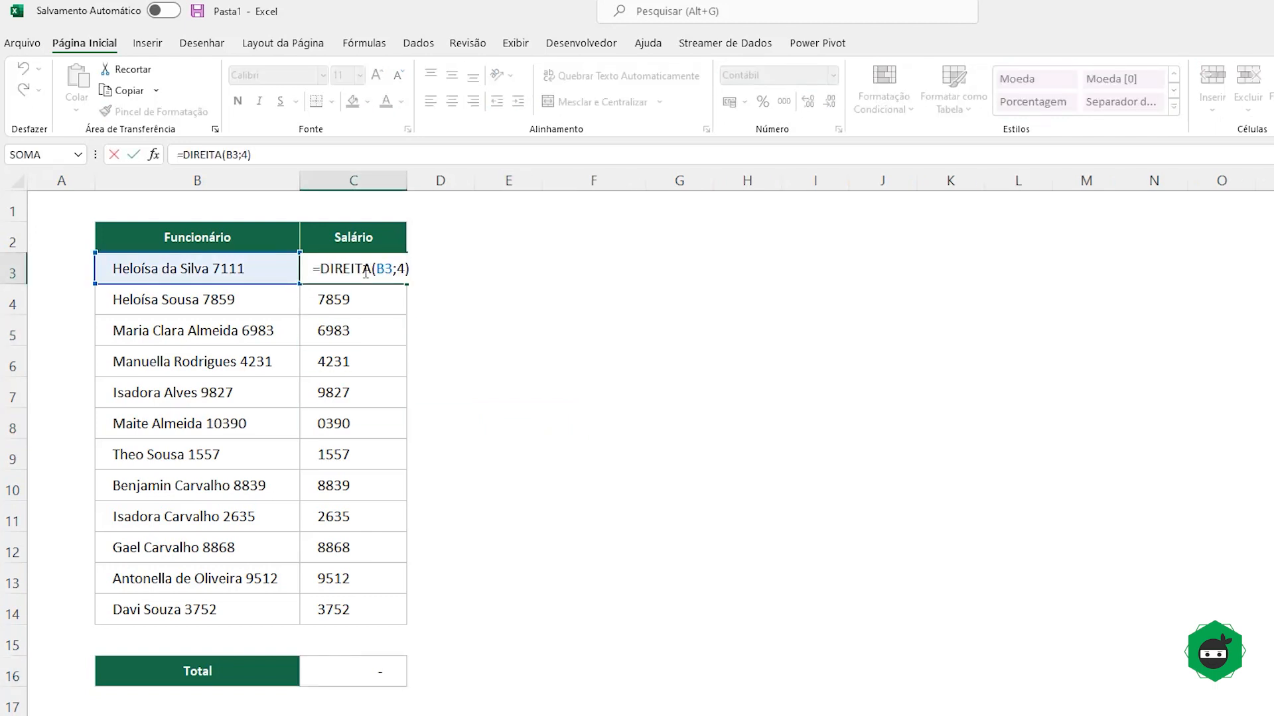
pyautogui.press('Home')
pyautogui.press('Right')
pyautogui.write('VALOR(')
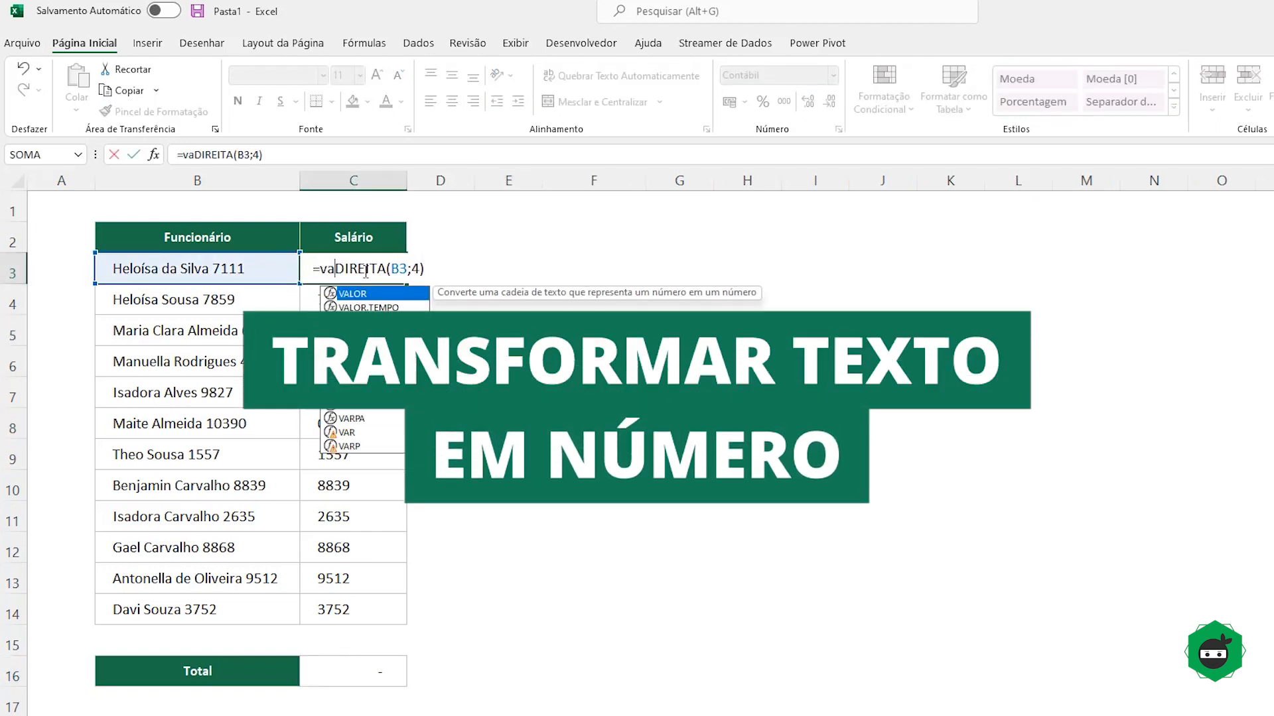
pyautogui.press('Tab')
pyautogui.press('Return')
pyautogui.press('Return')
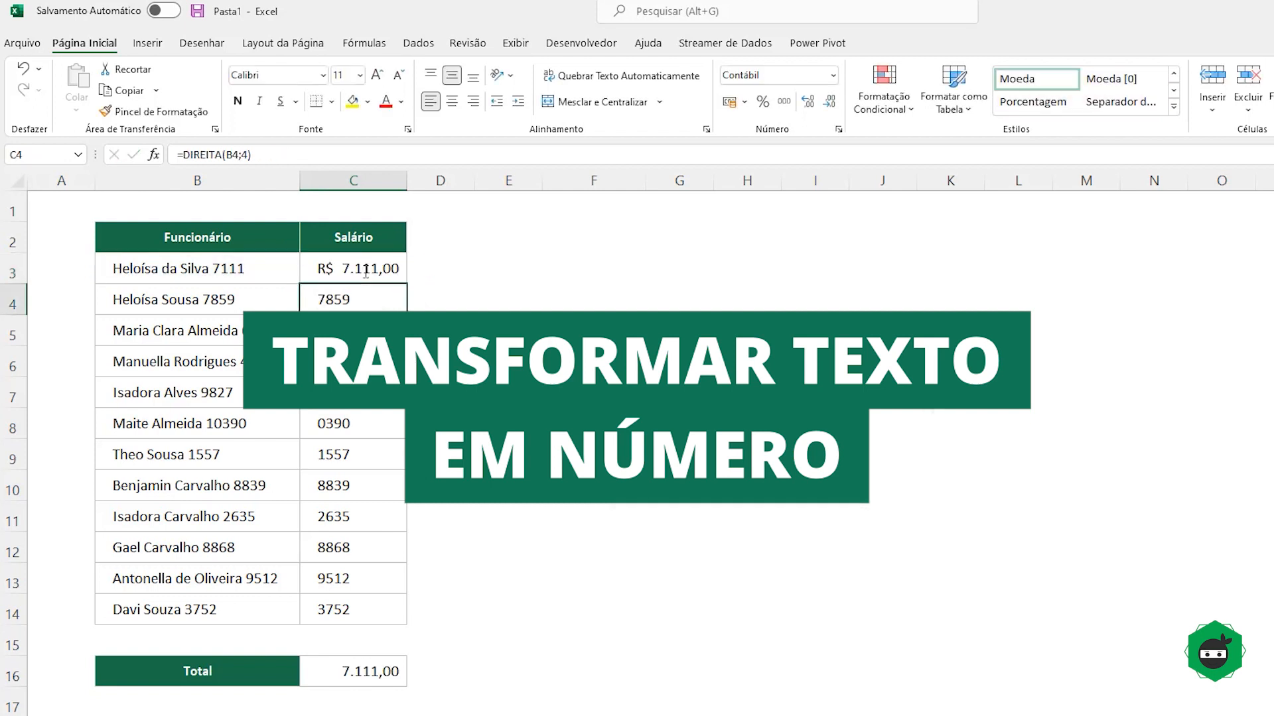
pyautogui.click(398, 277)
pyautogui.doubleClick(405, 283)
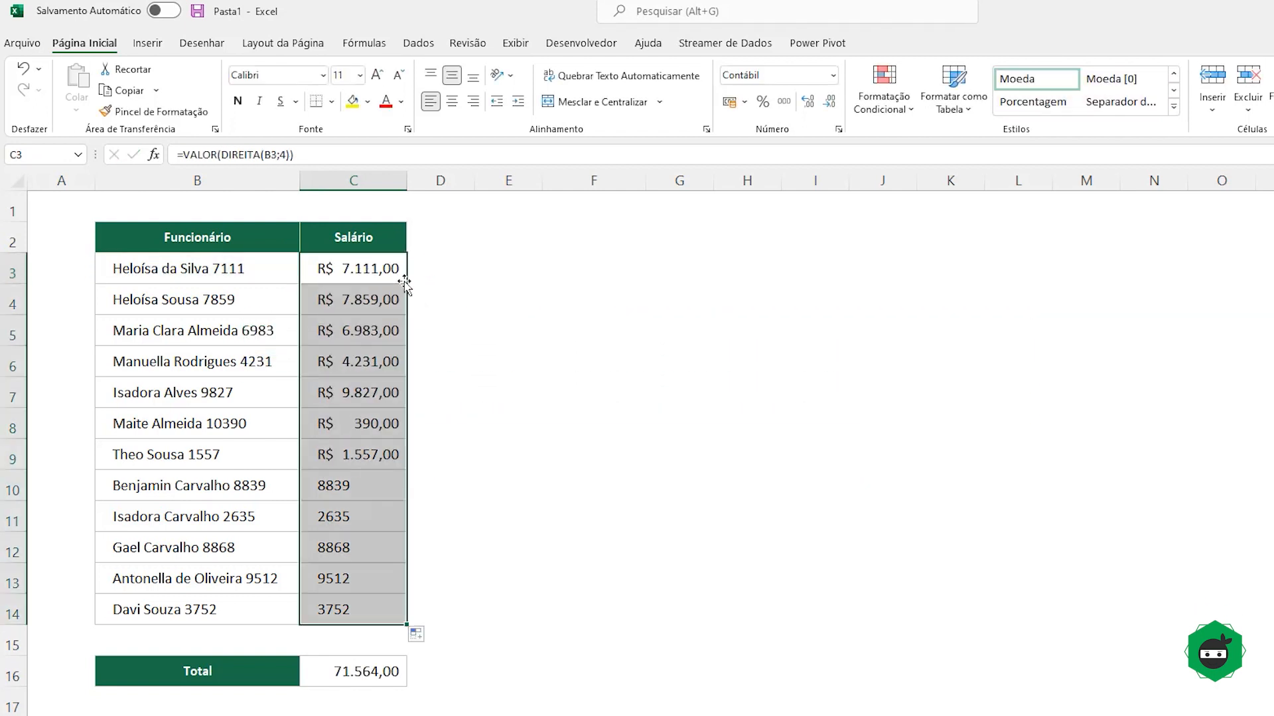
pyautogui.click(197, 237)
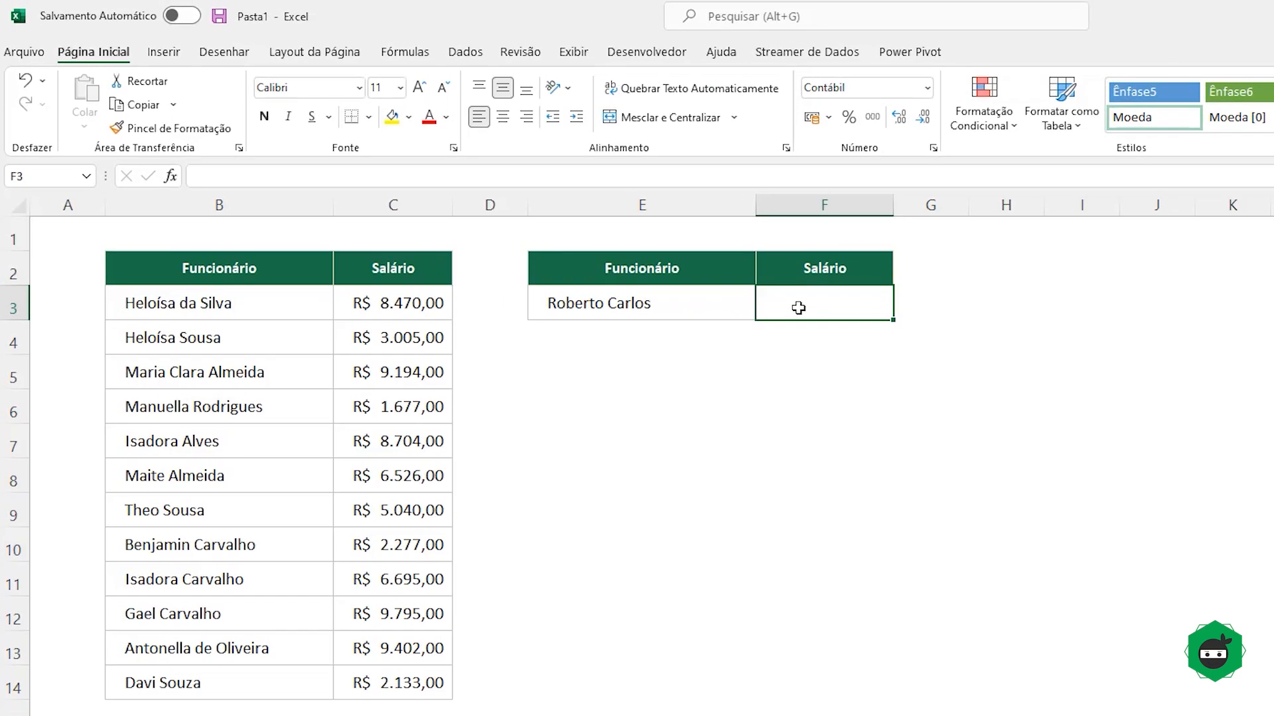
# - Enter =PROCV(E3;B2:C14;2;0) in F3 to look up the salary of the employee named in E3
pyautogui.write('=')
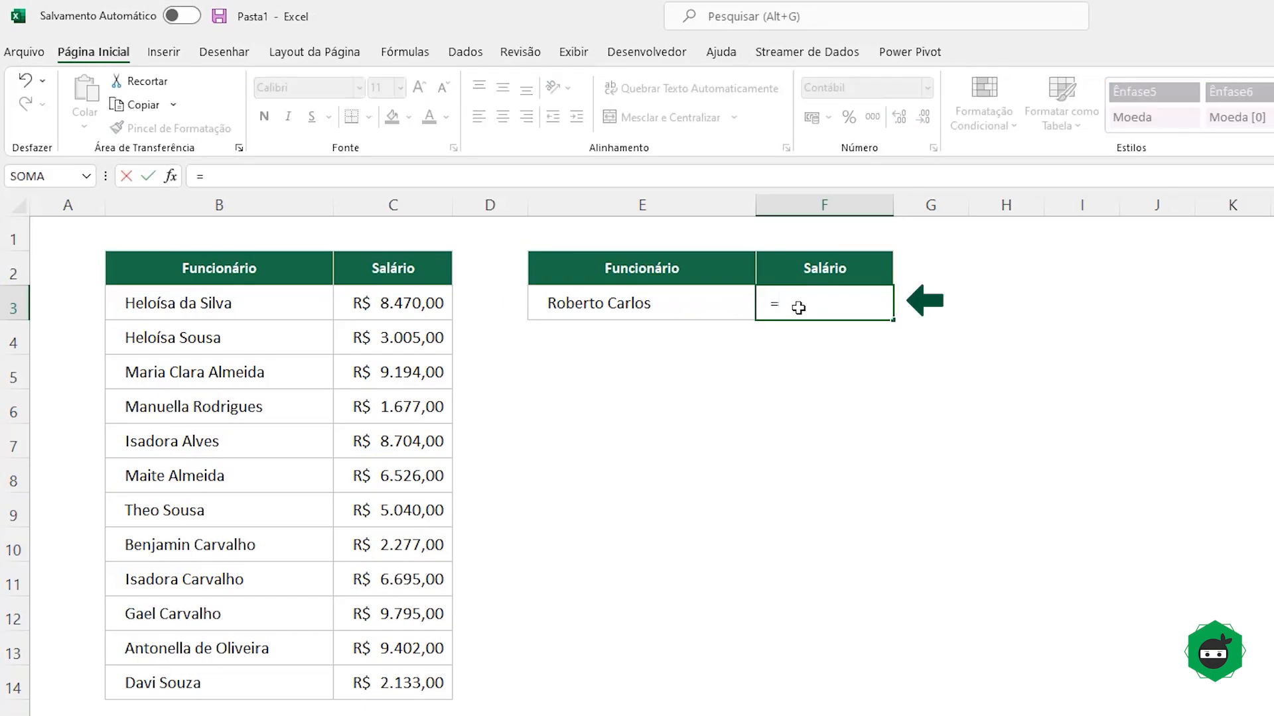
pyautogui.write('procv')
pyautogui.press('Tab')
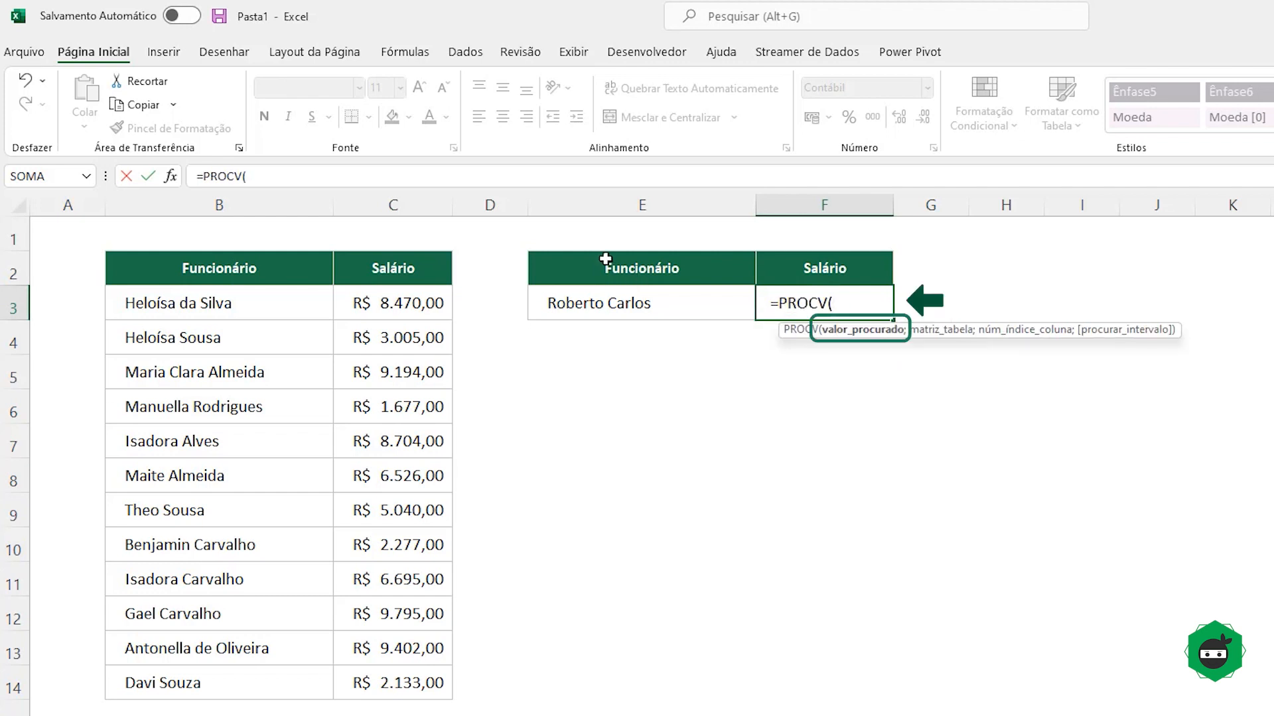
pyautogui.write(';')
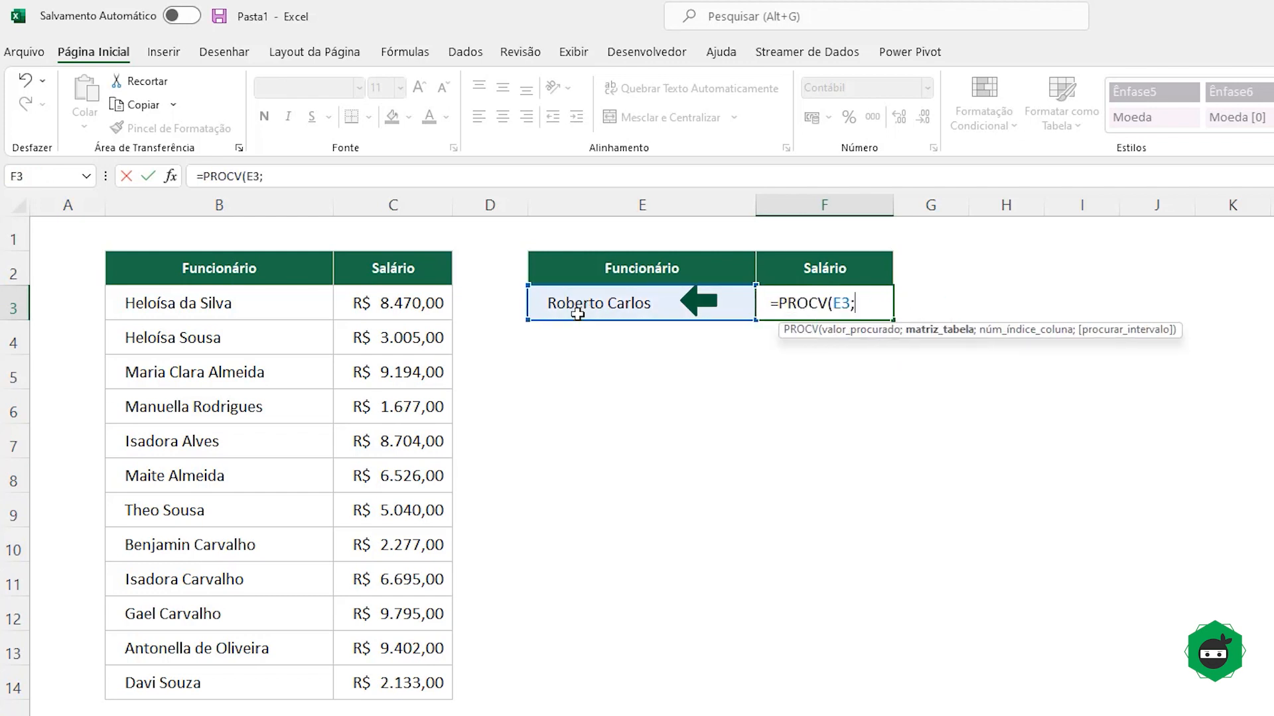
pyautogui.moveTo(252, 283); pyautogui.dragTo(408, 675)
pyautogui.write(';')
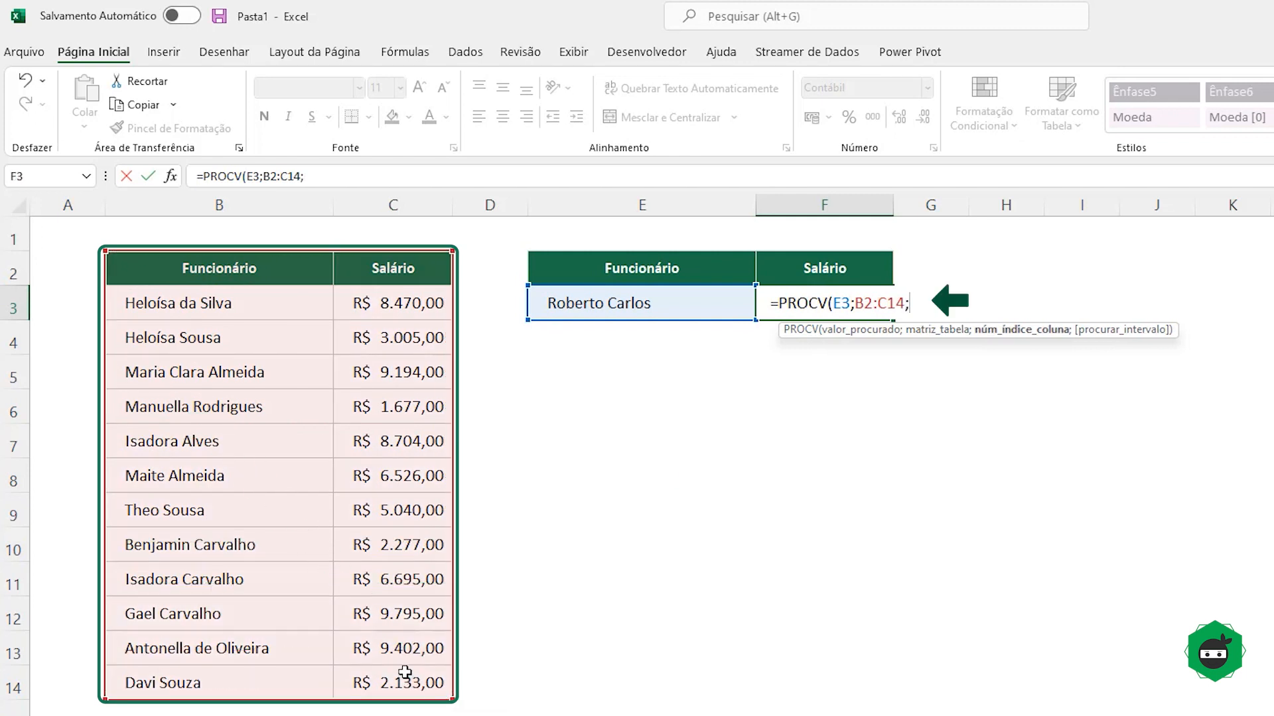
pyautogui.write('2')
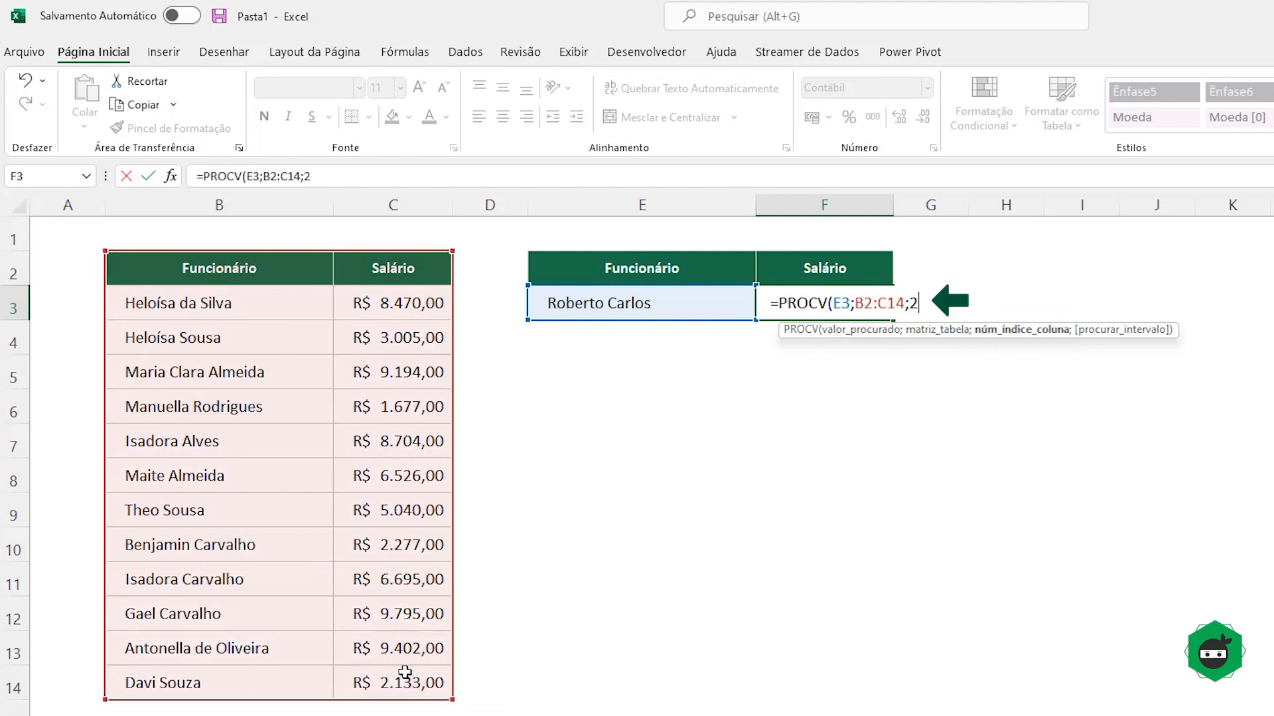
pyautogui.write(';0)')
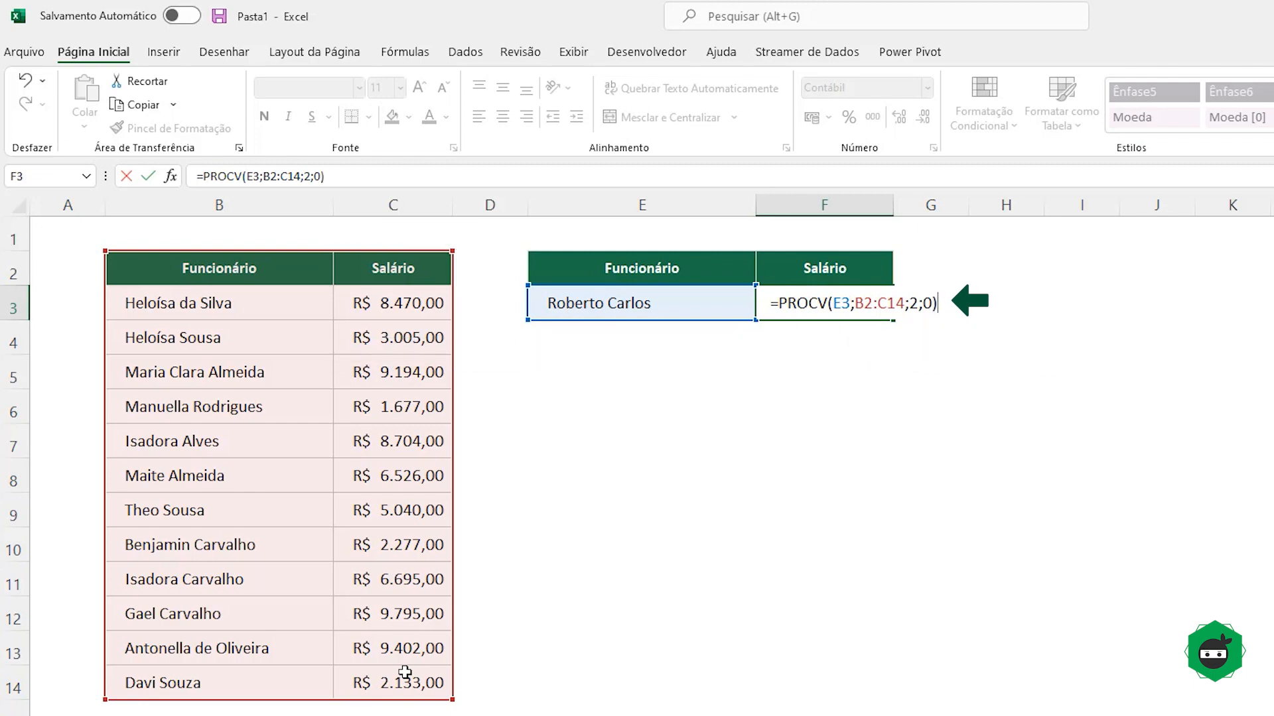
pyautogui.press('Return')
pyautogui.click(826, 304)
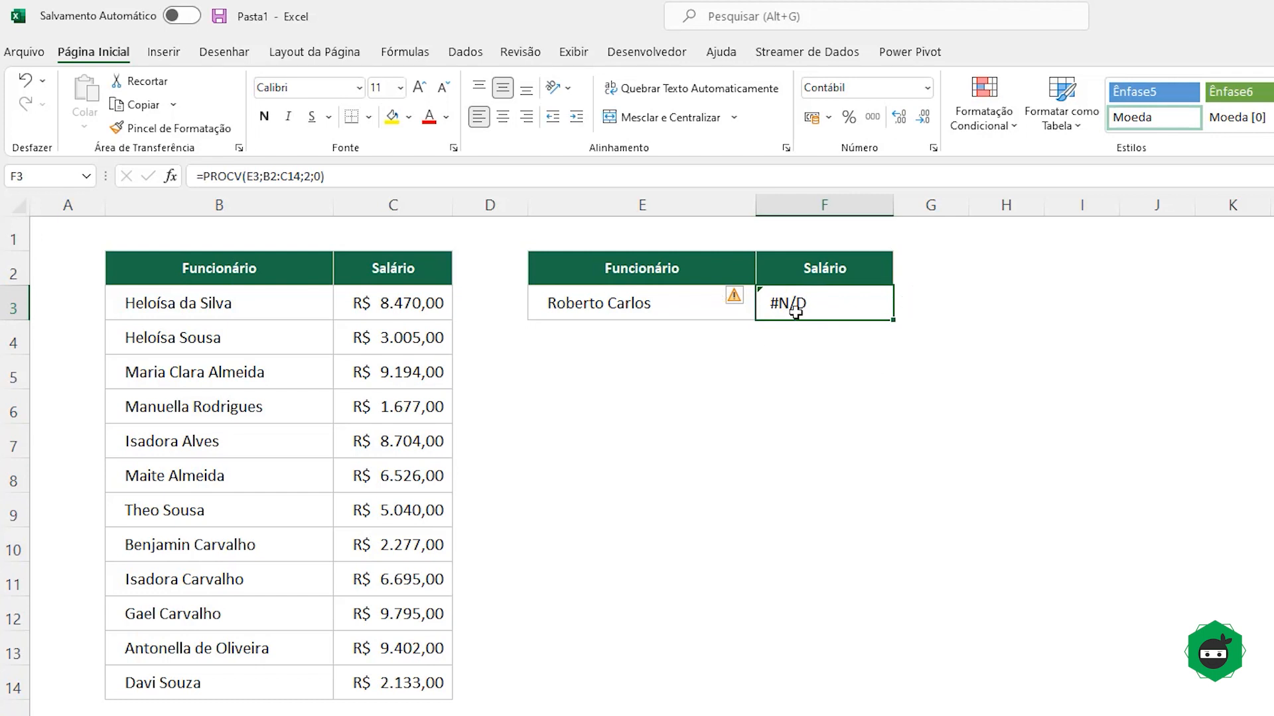
# - Replace the name in E3 with a copy of B9 and compare the salary in F3 with row 9
pyautogui.click(605, 311)
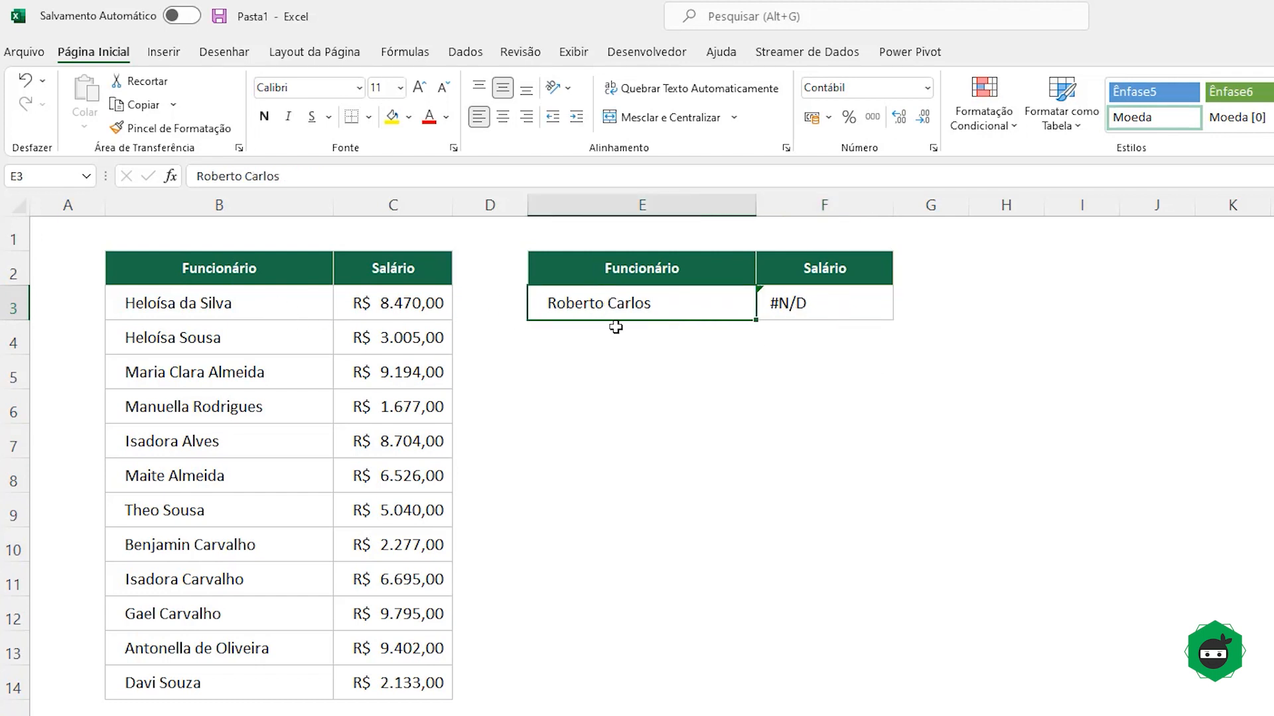
pyautogui.moveTo(218, 303); pyautogui.dragTo(239, 673)
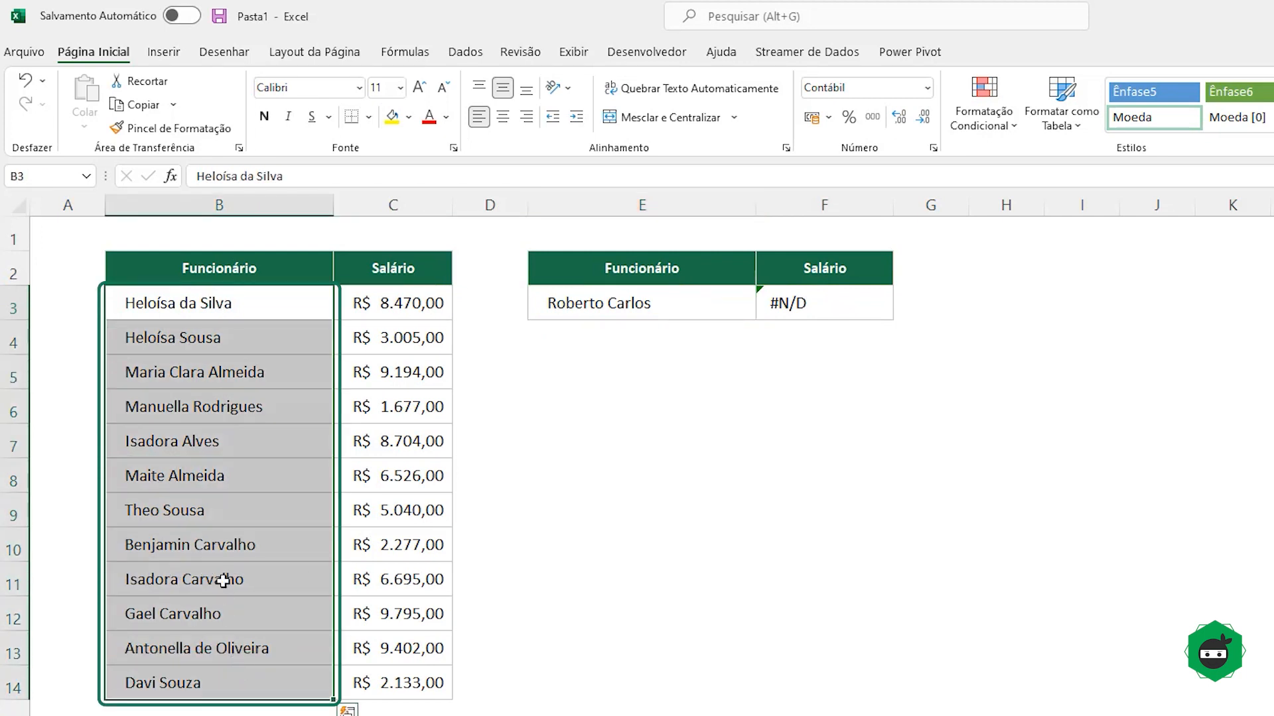
pyautogui.click(200, 510)
pyautogui.hotkey('ctrl', 'c')
pyautogui.click(660, 311)
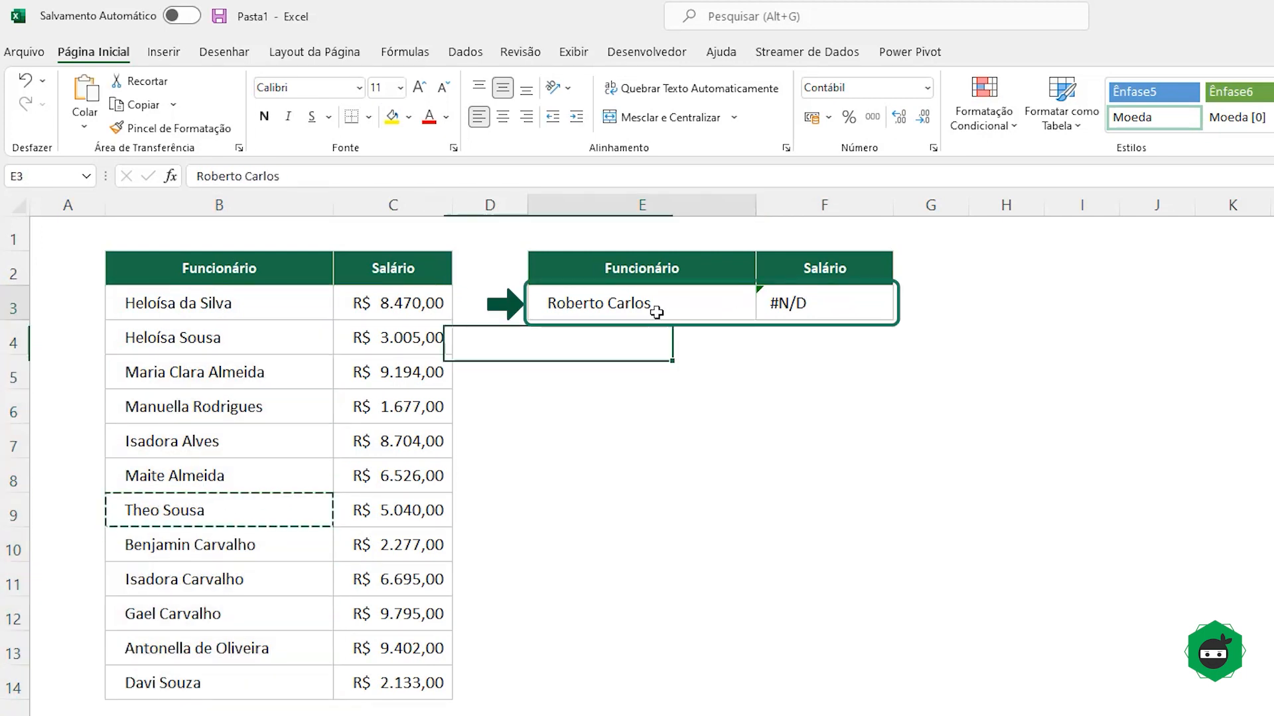
pyautogui.hotkey('ctrl', 'v')
pyautogui.click(836, 308)
pyautogui.moveTo(263, 518); pyautogui.dragTo(414, 511)
# - Copy the employee name from B7 into E3 and compare the salary in F3 with row 7
pyautogui.click(179, 441)
pyautogui.hotkey('ctrl', 'c')
pyautogui.click(588, 302)
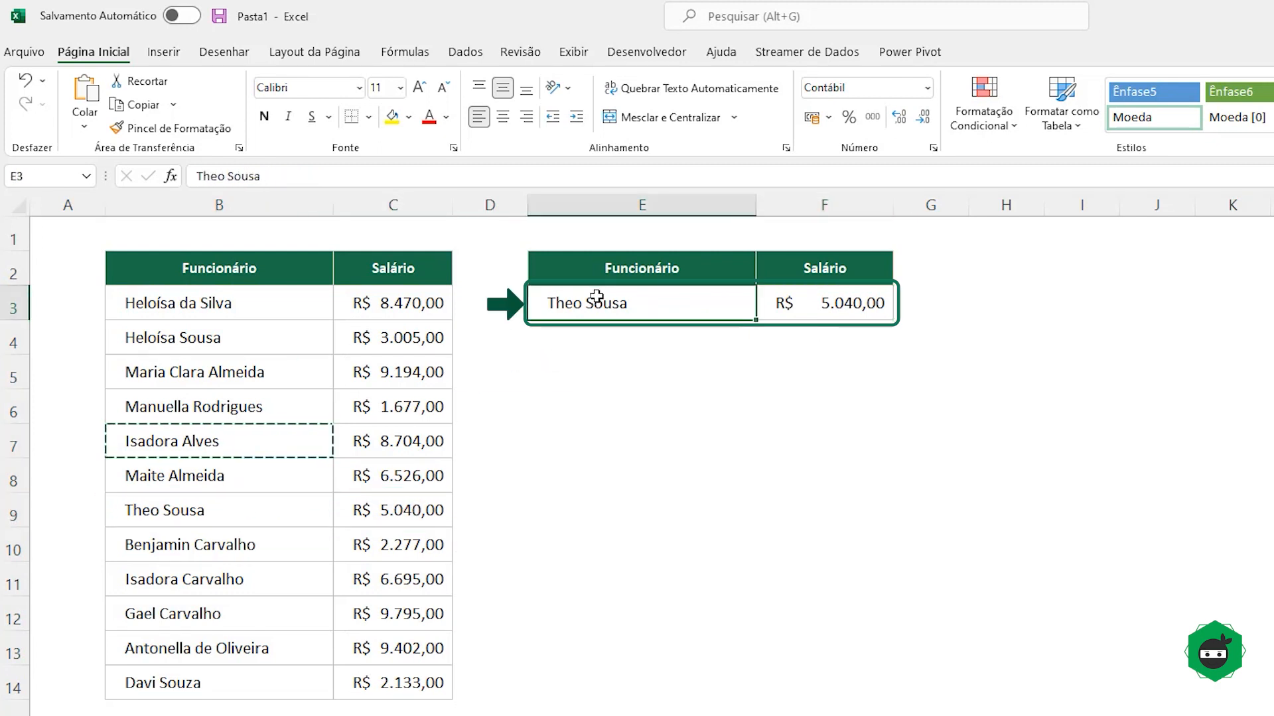
pyautogui.hotkey('ctrl', 'v')
pyautogui.moveTo(312, 443); pyautogui.dragTo(338, 444)
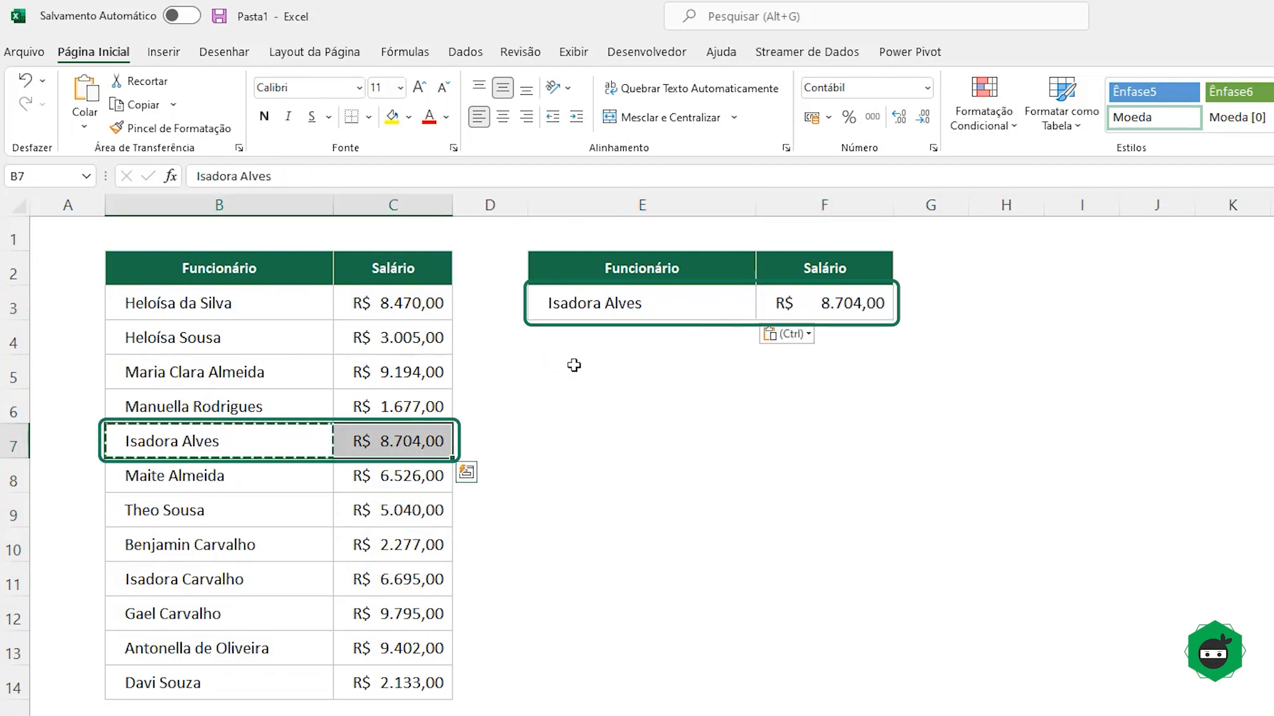
# - Enter an employee name that is missing from the table in E3 and check the lookup in F3
pyautogui.click(619, 298)
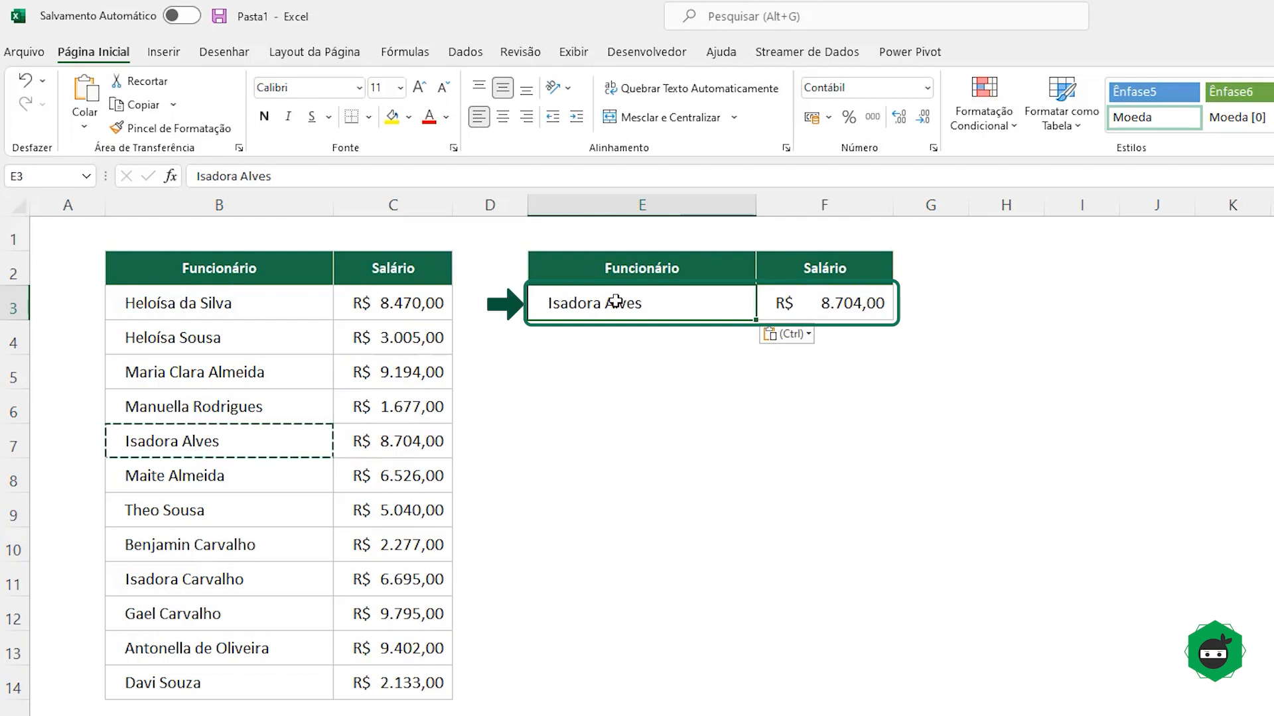
pyautogui.write('Pedro ma')
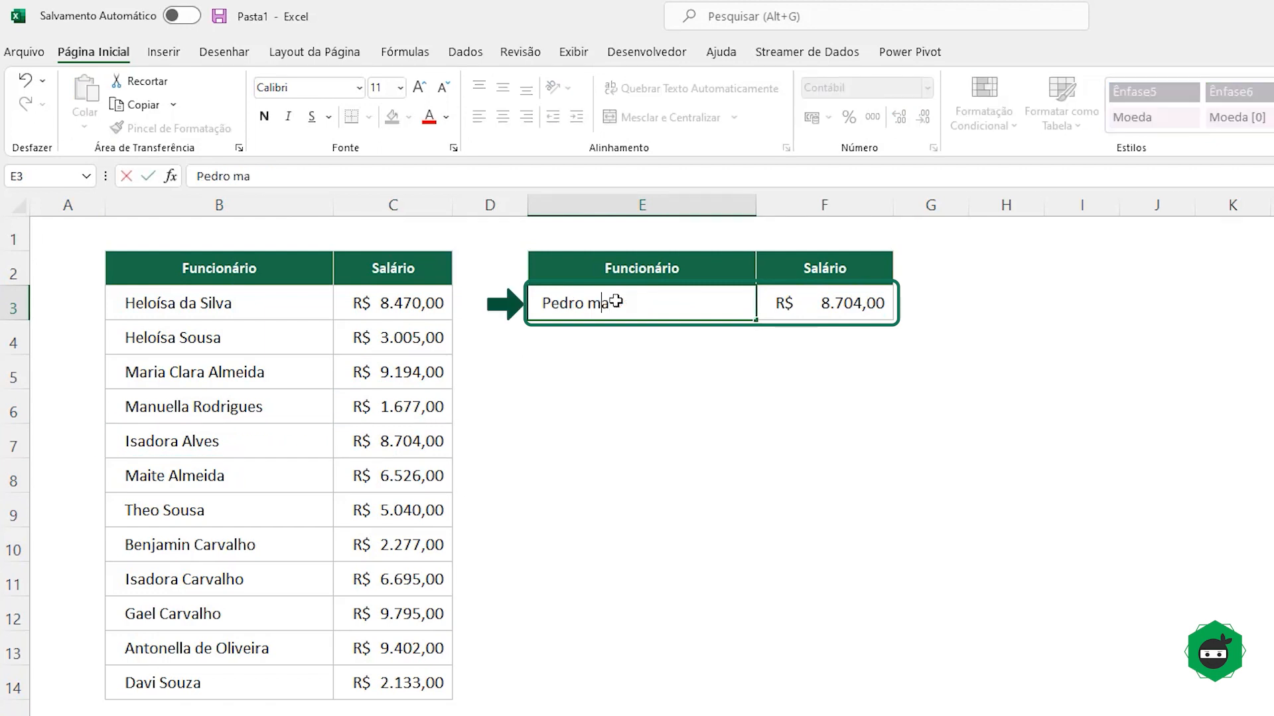
pyautogui.press('BackSpace')
pyautogui.press('BackSpace')
pyautogui.write('Maganhães')
pyautogui.press('Return')
pyautogui.moveTo(214, 544); pyautogui.dragTo(392, 545)
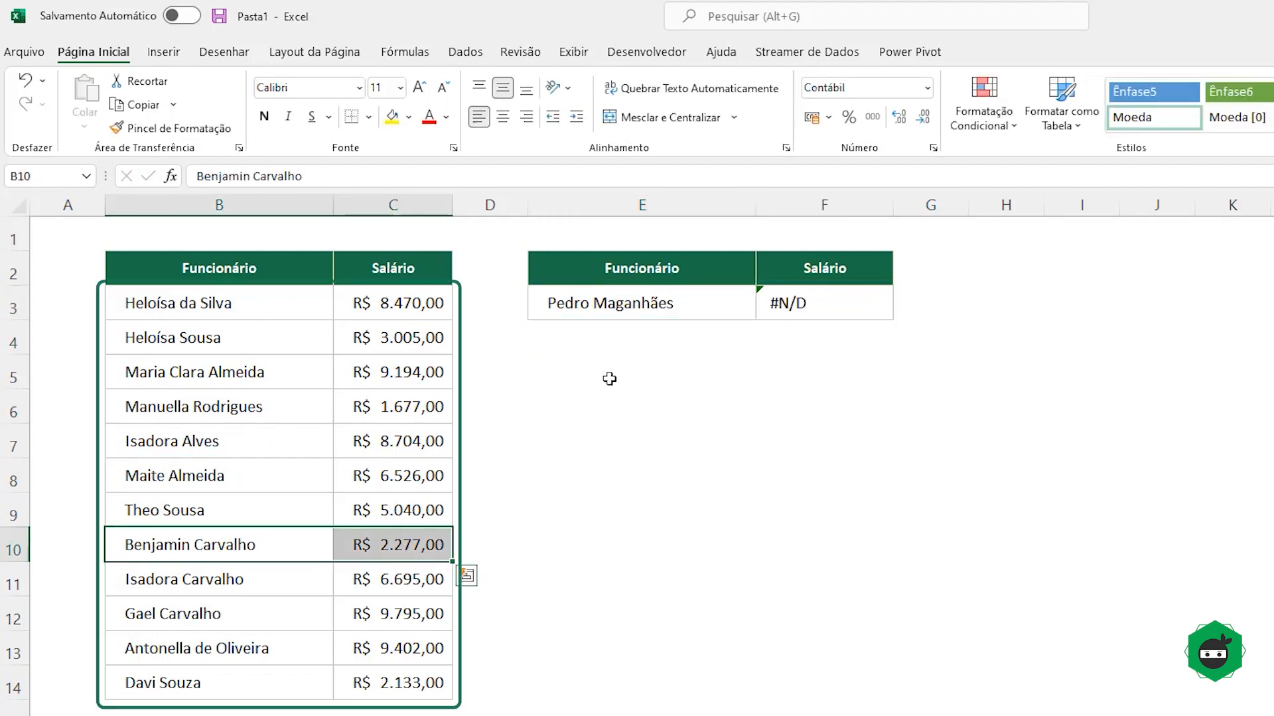
pyautogui.click(811, 304)
pyautogui.click(708, 304)
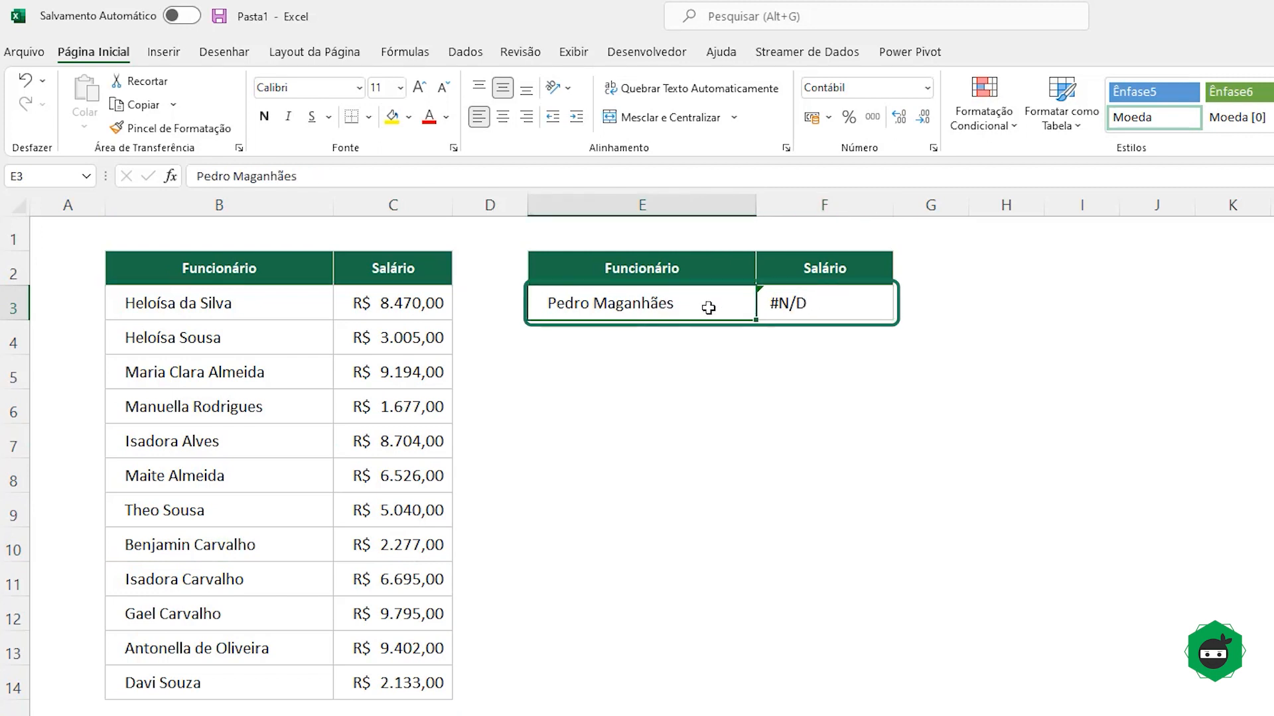
pyautogui.click(788, 306)
# - Apply data validation to E3 that allows a Lista with the source =$B$3:$B$14
pyautogui.click(623, 309)
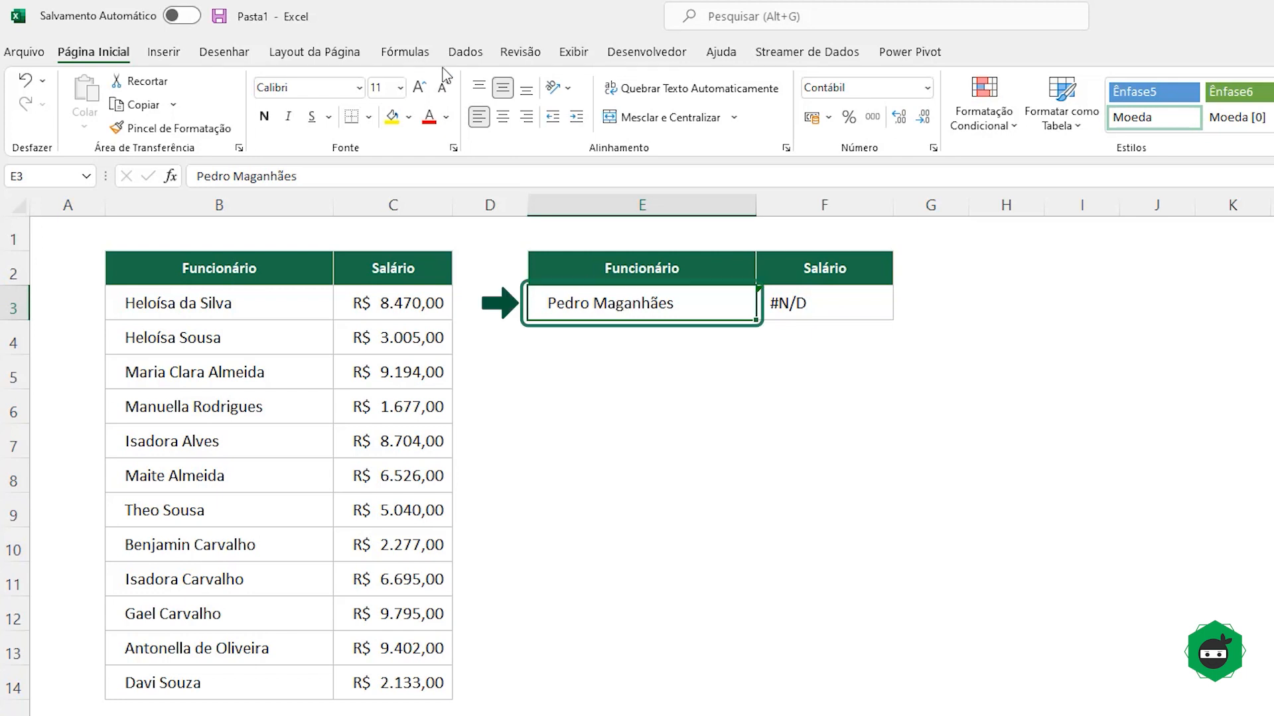
pyautogui.click(487, 51)
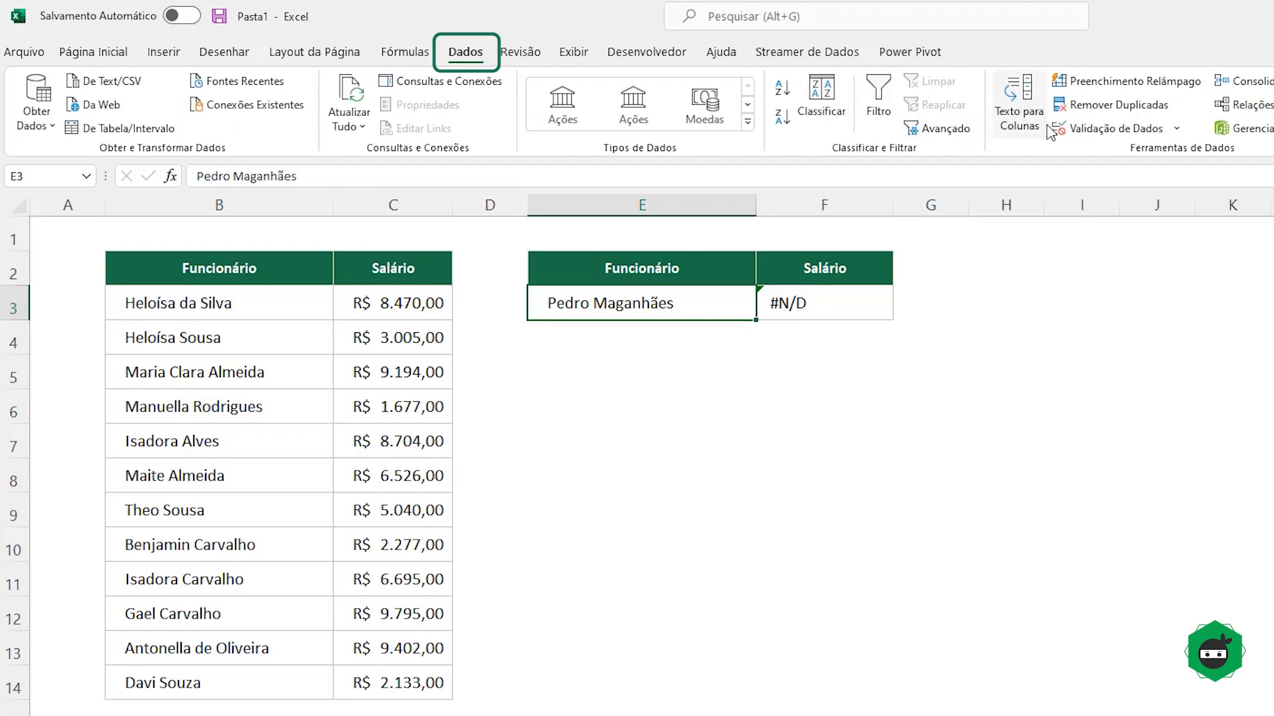
pyautogui.click(1106, 130)
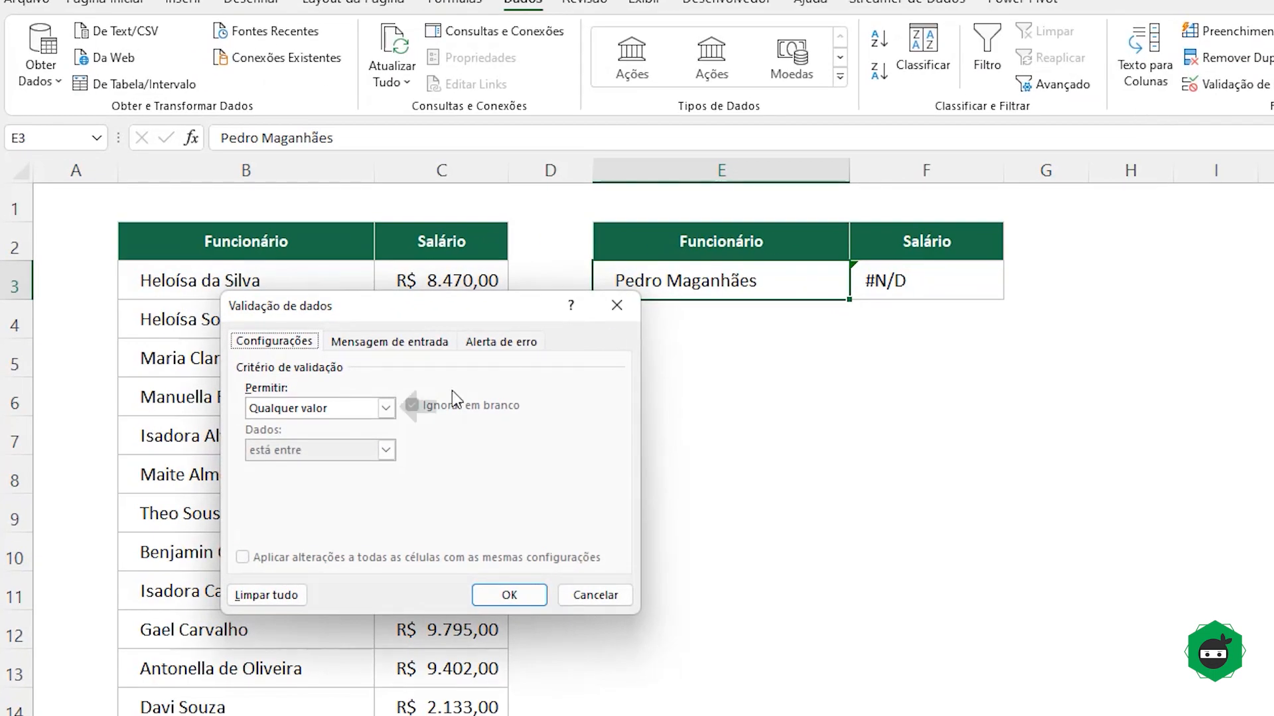
pyautogui.click(345, 417)
pyautogui.click(335, 468)
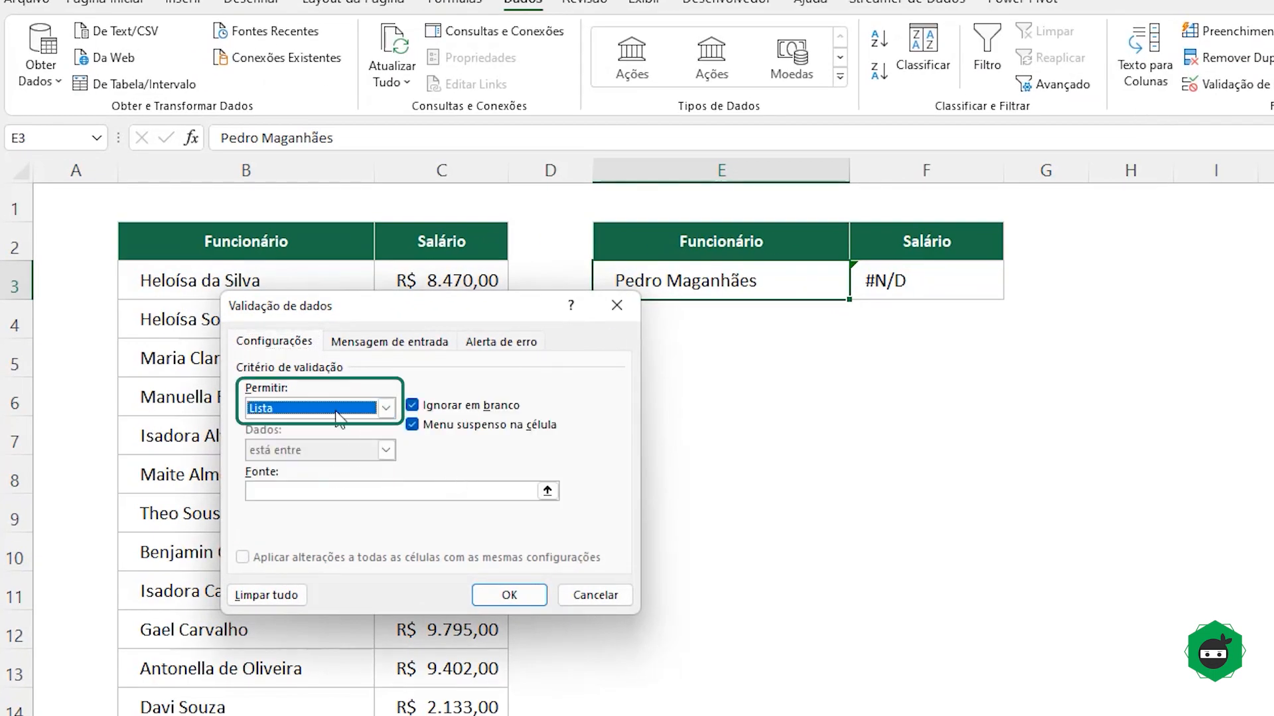
pyautogui.click(548, 492)
pyautogui.moveTo(177, 279); pyautogui.dragTo(191, 712)
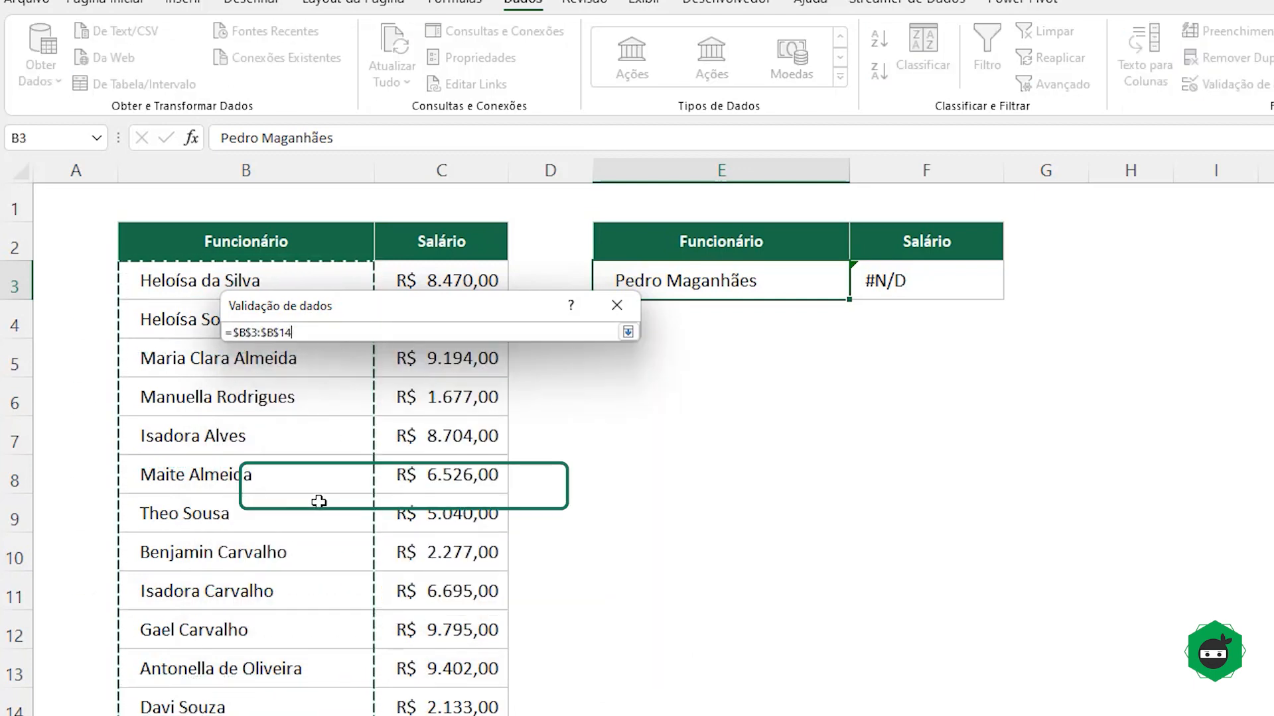
pyautogui.press('Return')
pyautogui.click(509, 595)
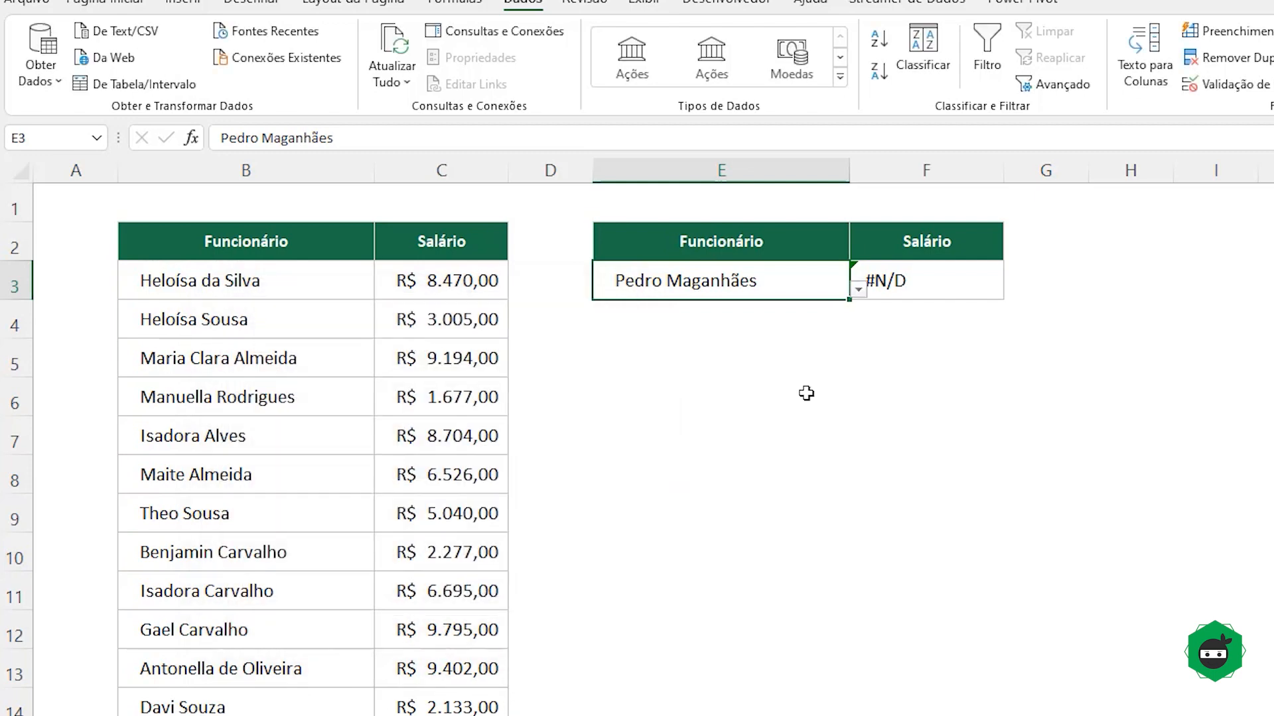
# - Browse the validation list in E3 and choose the employee name from B7
pyautogui.click(858, 290)
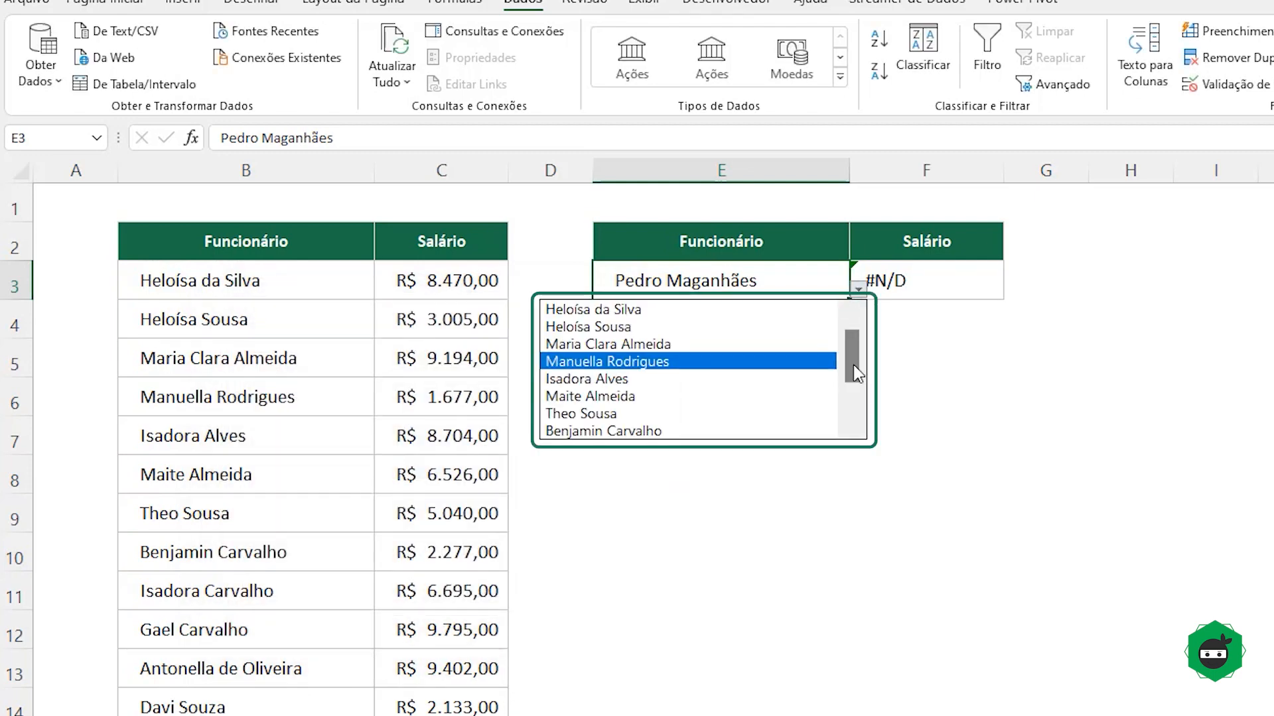
pyautogui.scroll(-2, 853, 364)
pyautogui.scroll(2, 849, 359)
pyautogui.click(730, 379)
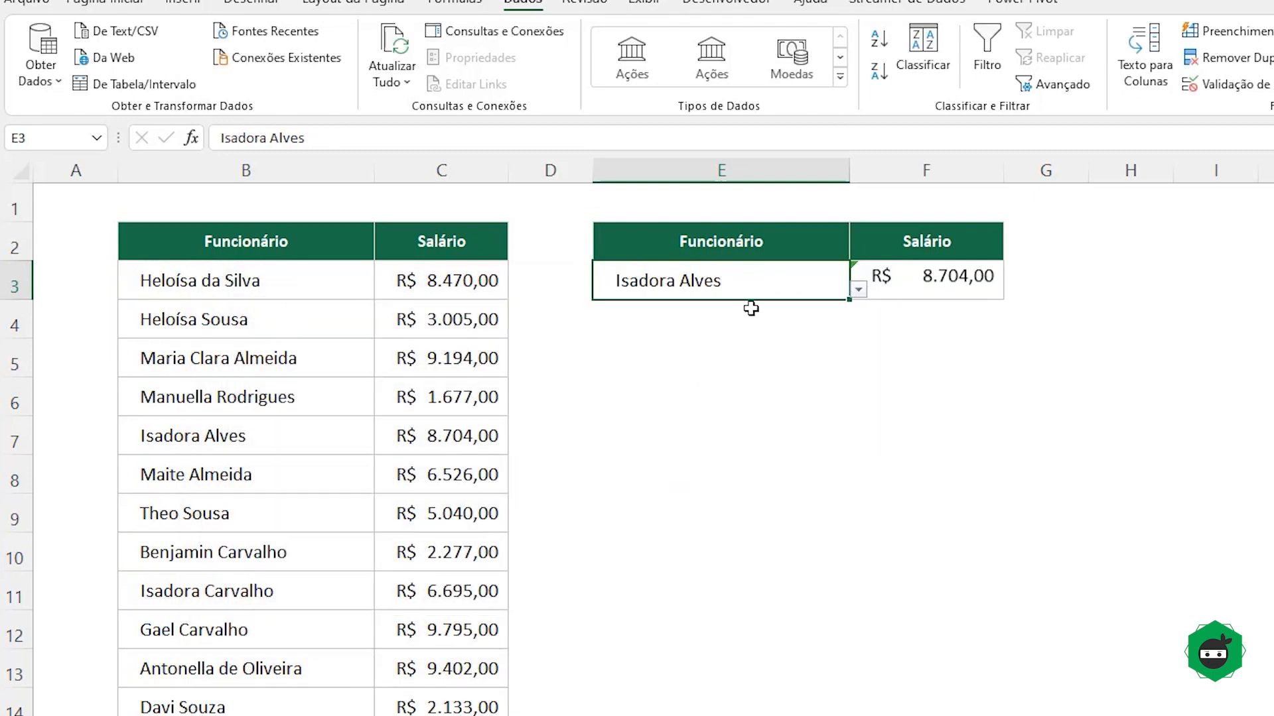
# - Try to enter an employee name outside the validation list in E3, and cancel the entry
pyautogui.write('Robe')
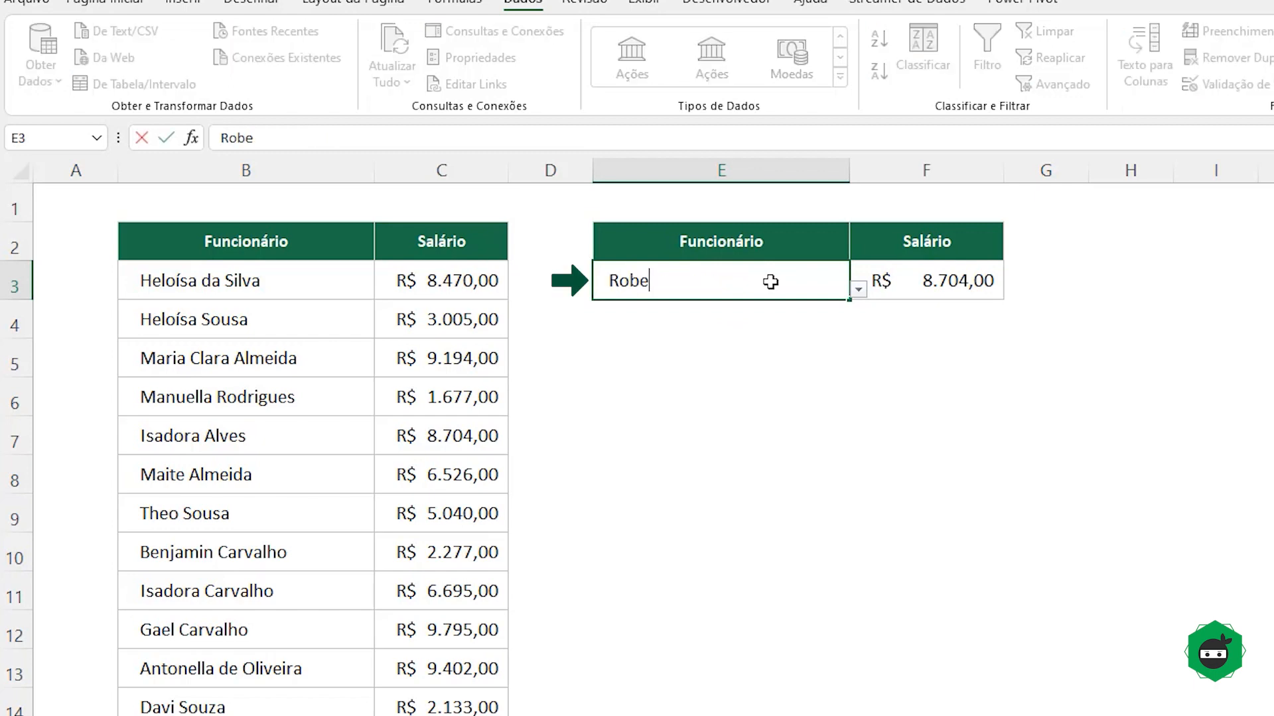
pyautogui.write('rto Carlos')
pyautogui.press('Return')
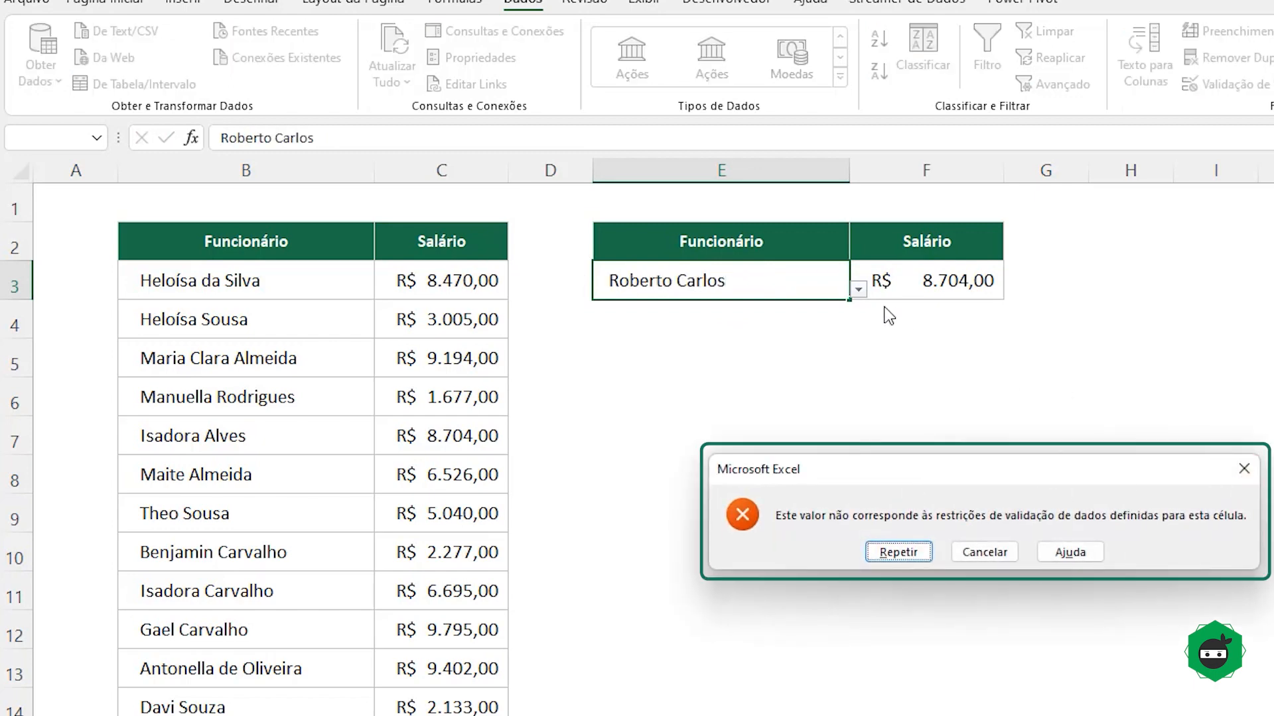
pyautogui.press('Escape')
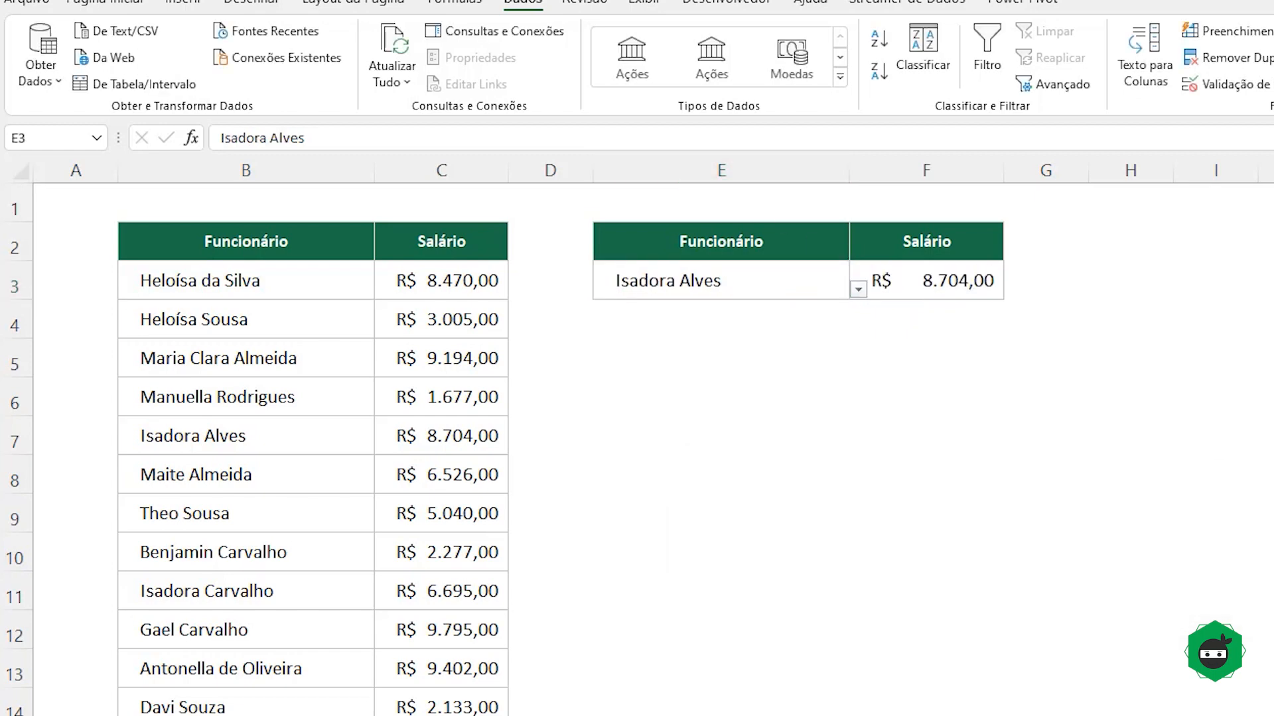
# - Set E3 to the employee name from B13 using its validation list
pyautogui.click(858, 290)
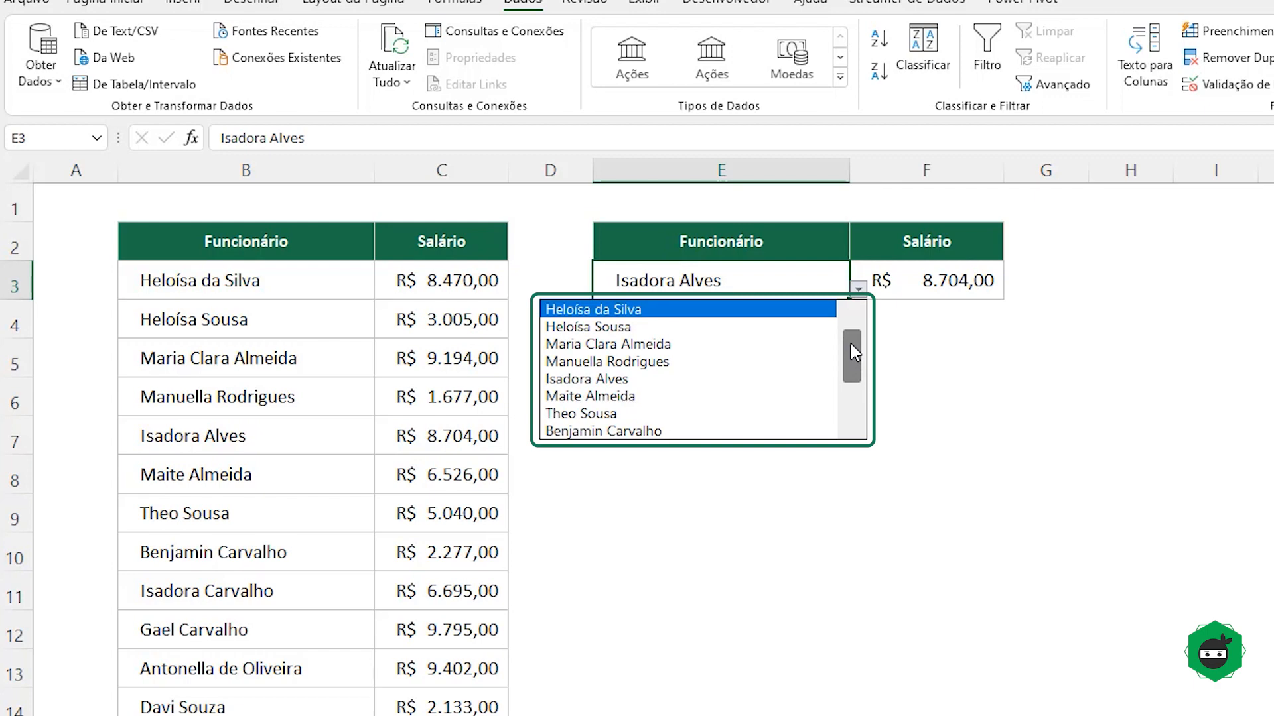
pyautogui.moveTo(852, 352); pyautogui.dragTo(855, 379)
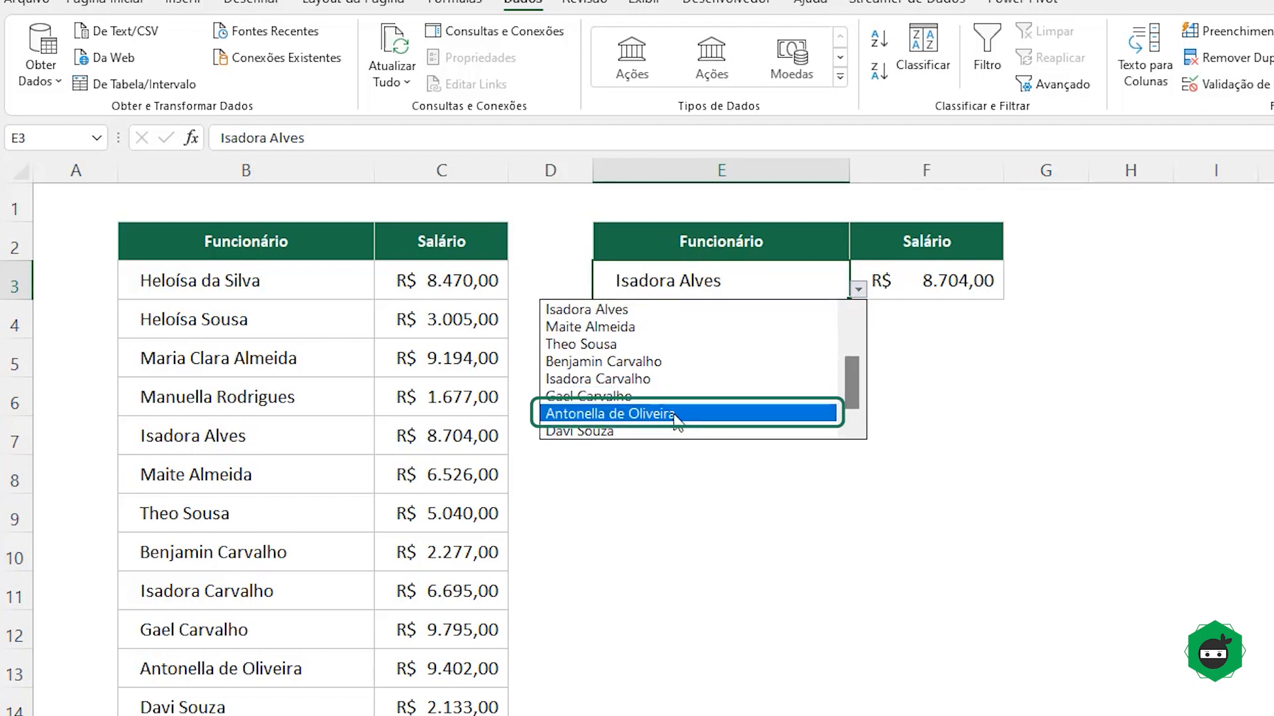
pyautogui.click(748, 406)
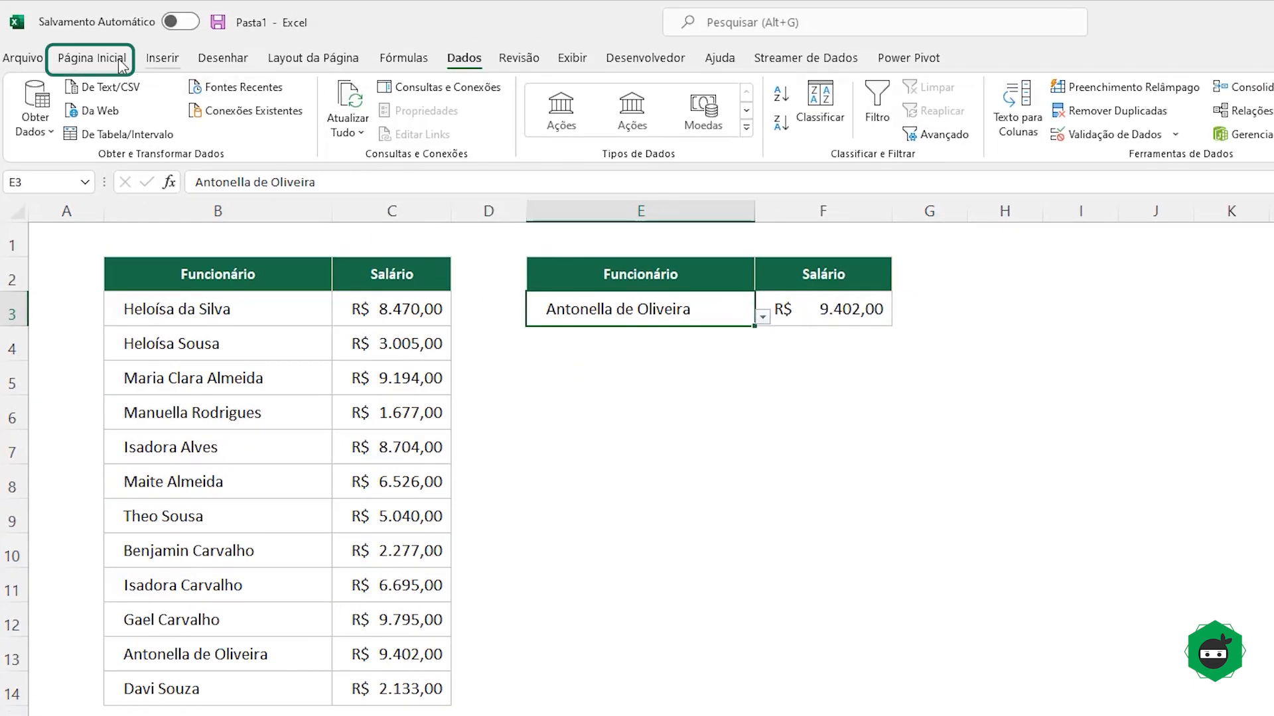
pyautogui.click(133, 5)
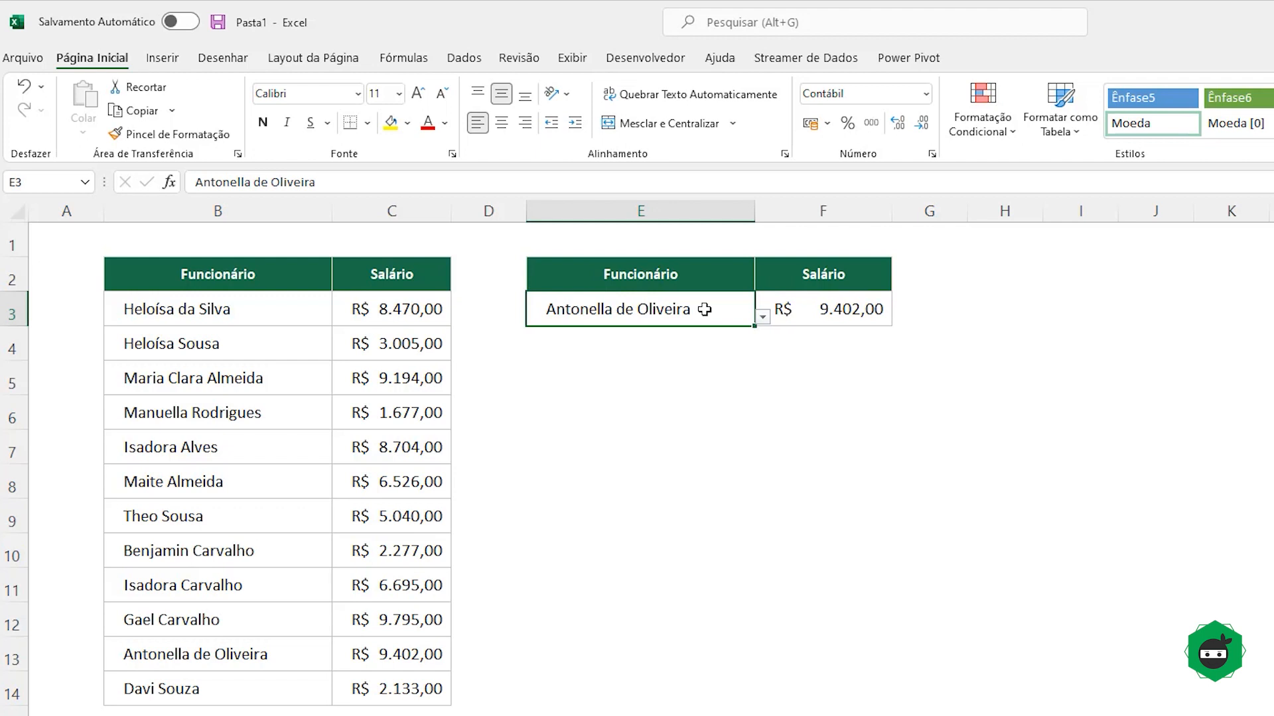
pyautogui.click(156, 277)
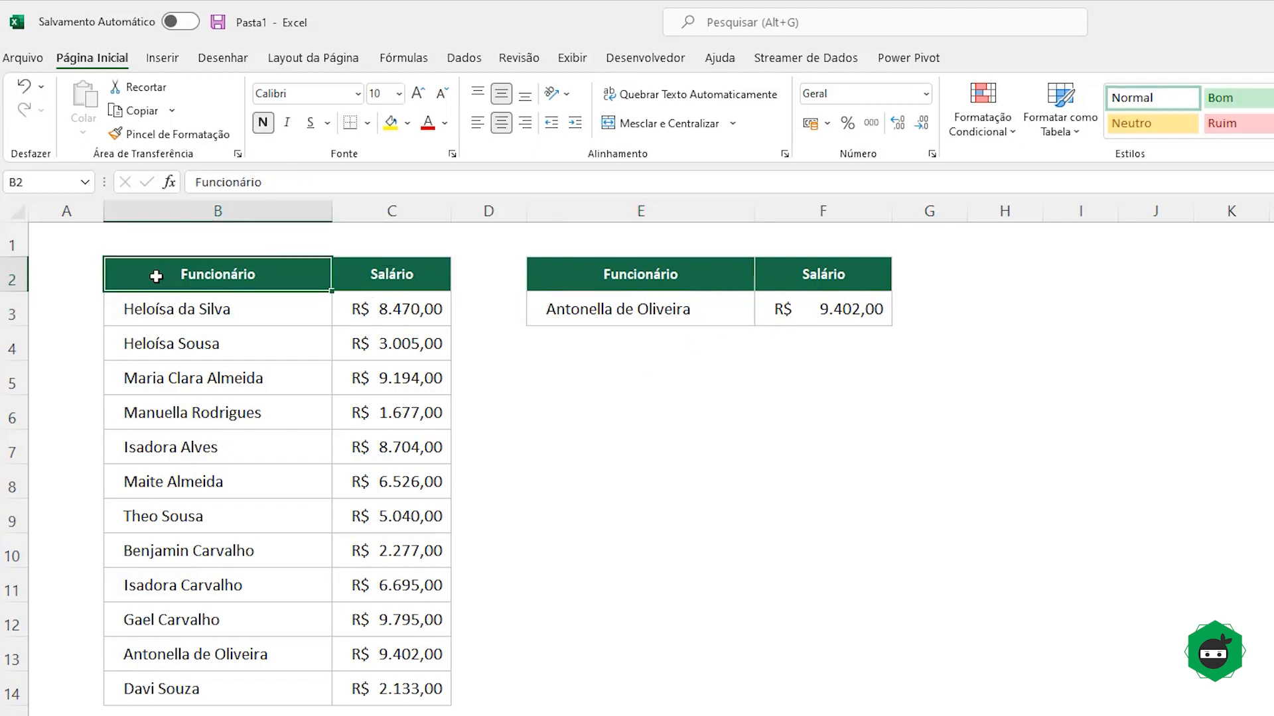
pyautogui.click(768, 309)
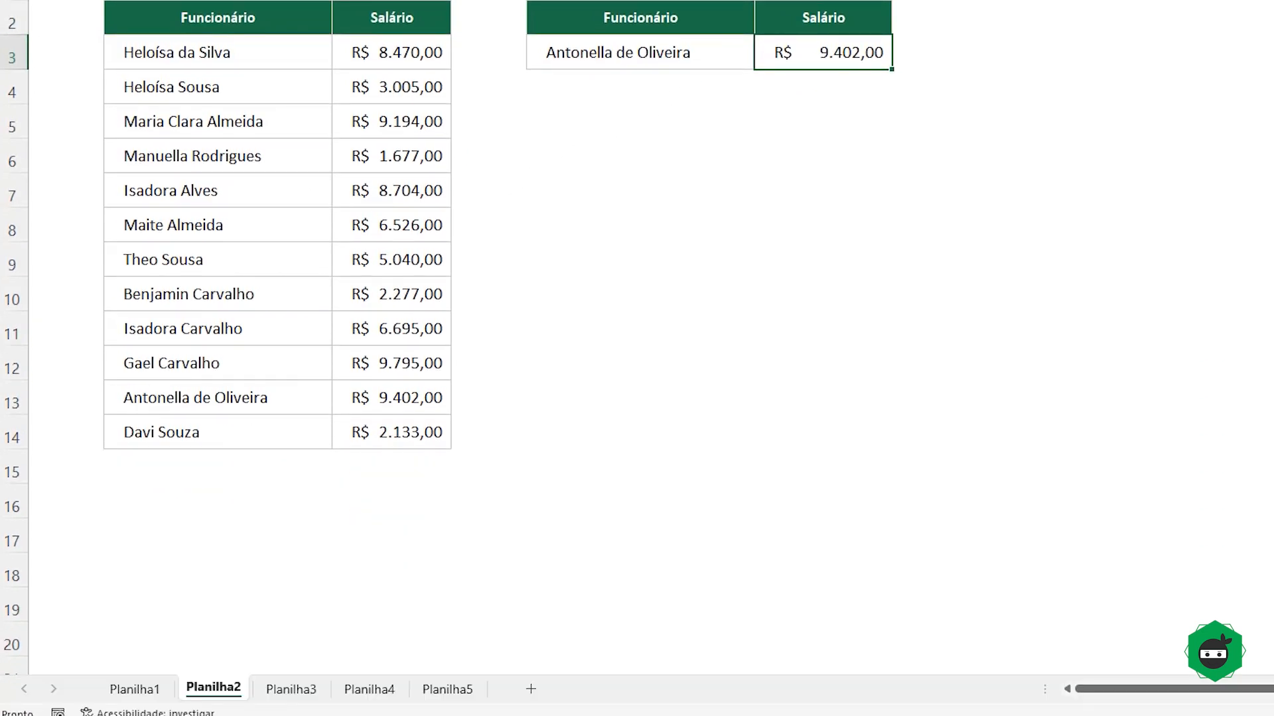
# - On sheet Planilha3, total all sales beside Total Geral by entering =SOMA(D3:D247) in H2
pyautogui.click(291, 690)
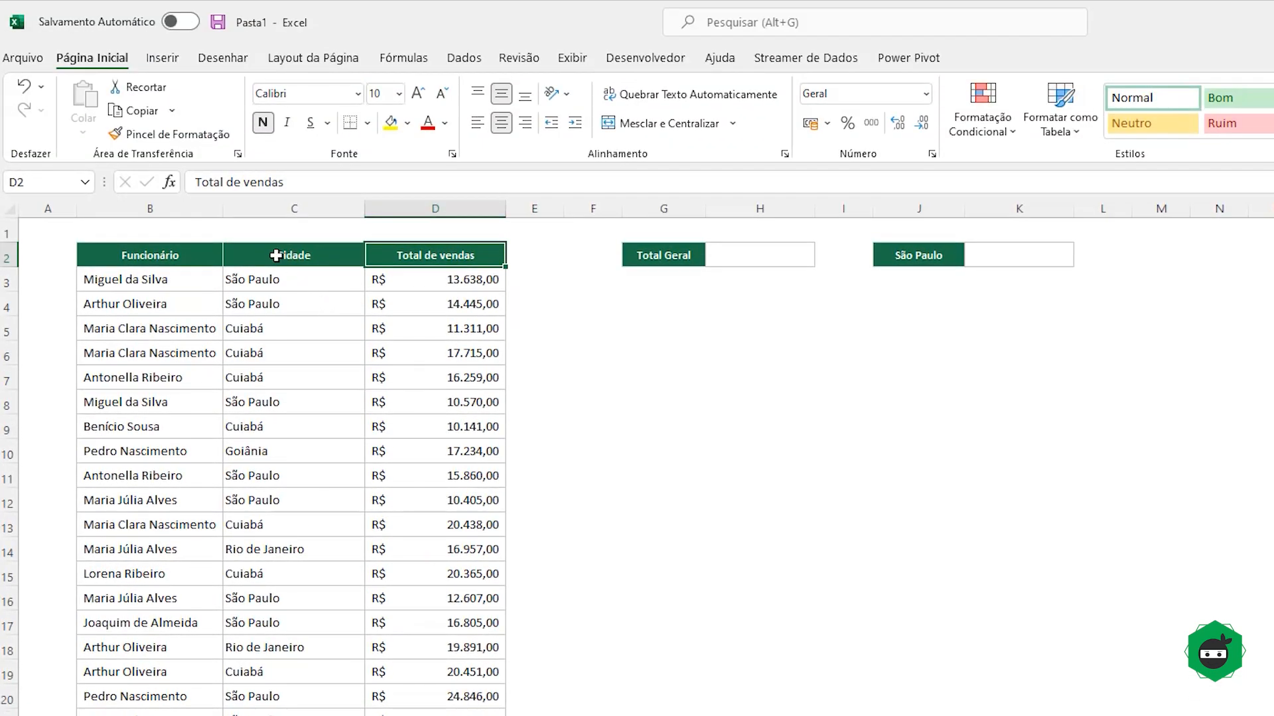
pyautogui.click(266, 255)
pyautogui.click(745, 252)
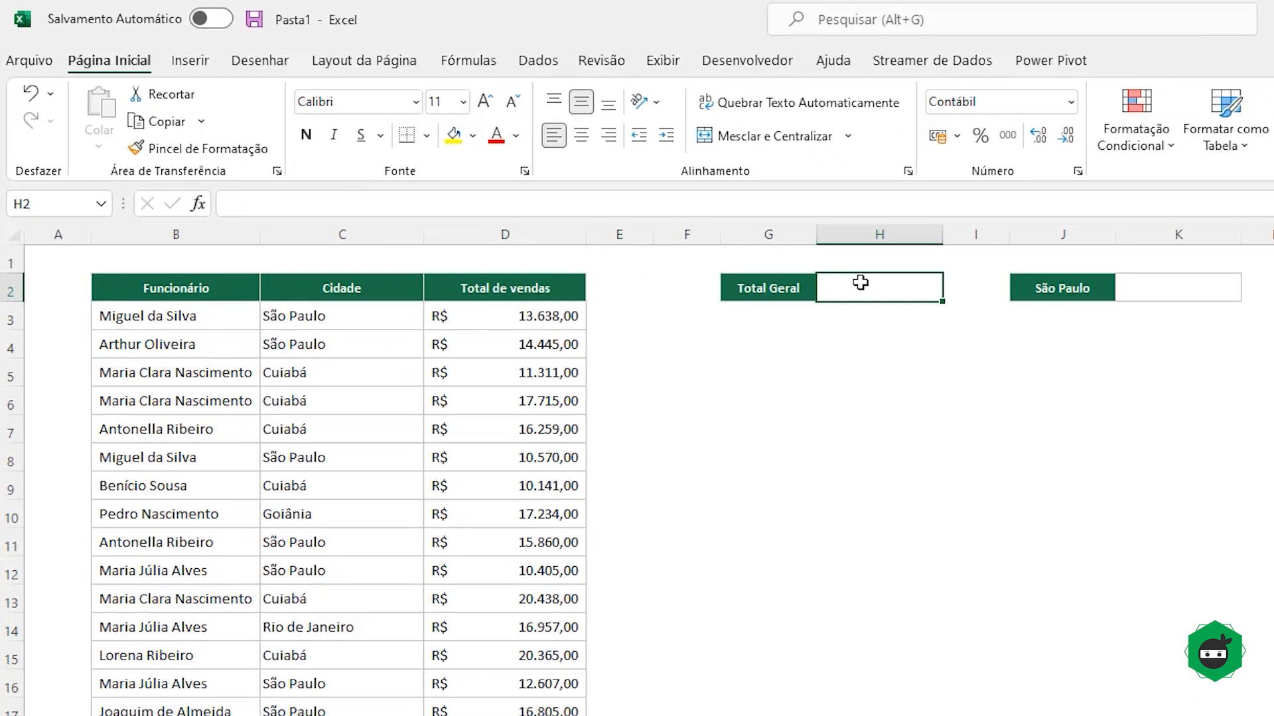
pyautogui.write('=som')
pyautogui.press('Tab')
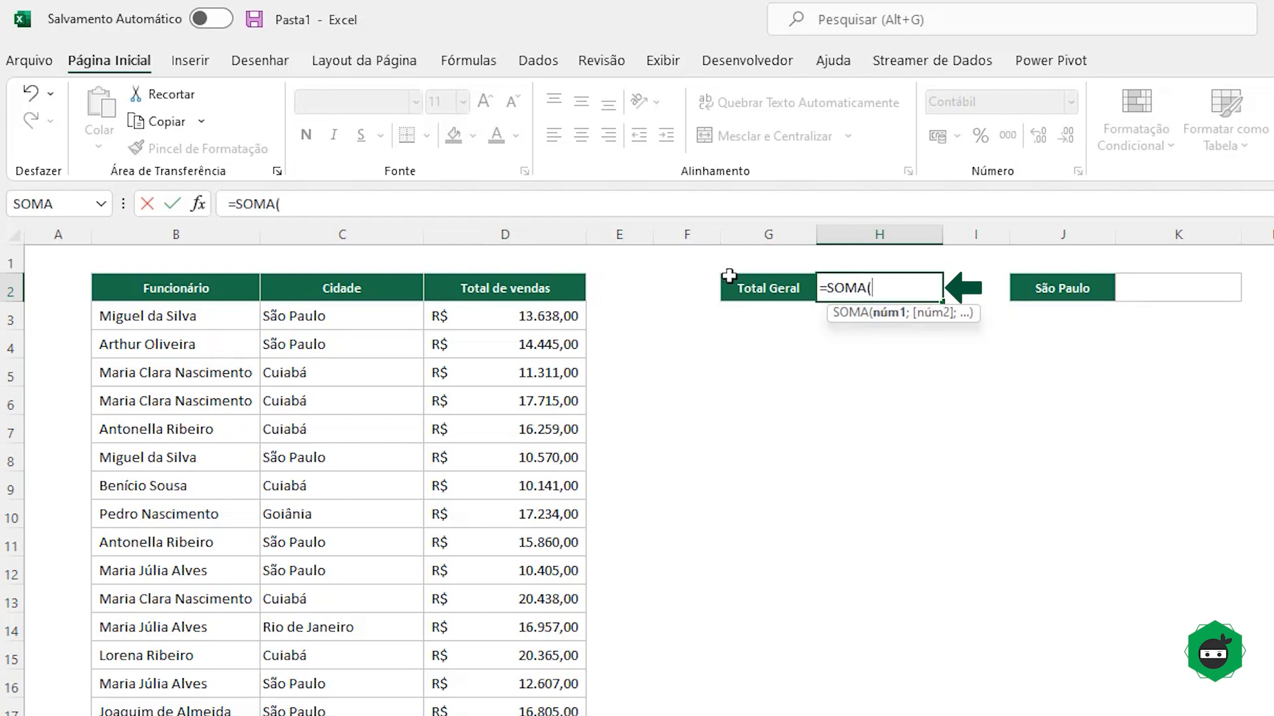
pyautogui.click(562, 315)
pyautogui.hotkey('ctrl', 'shift', 'Down')
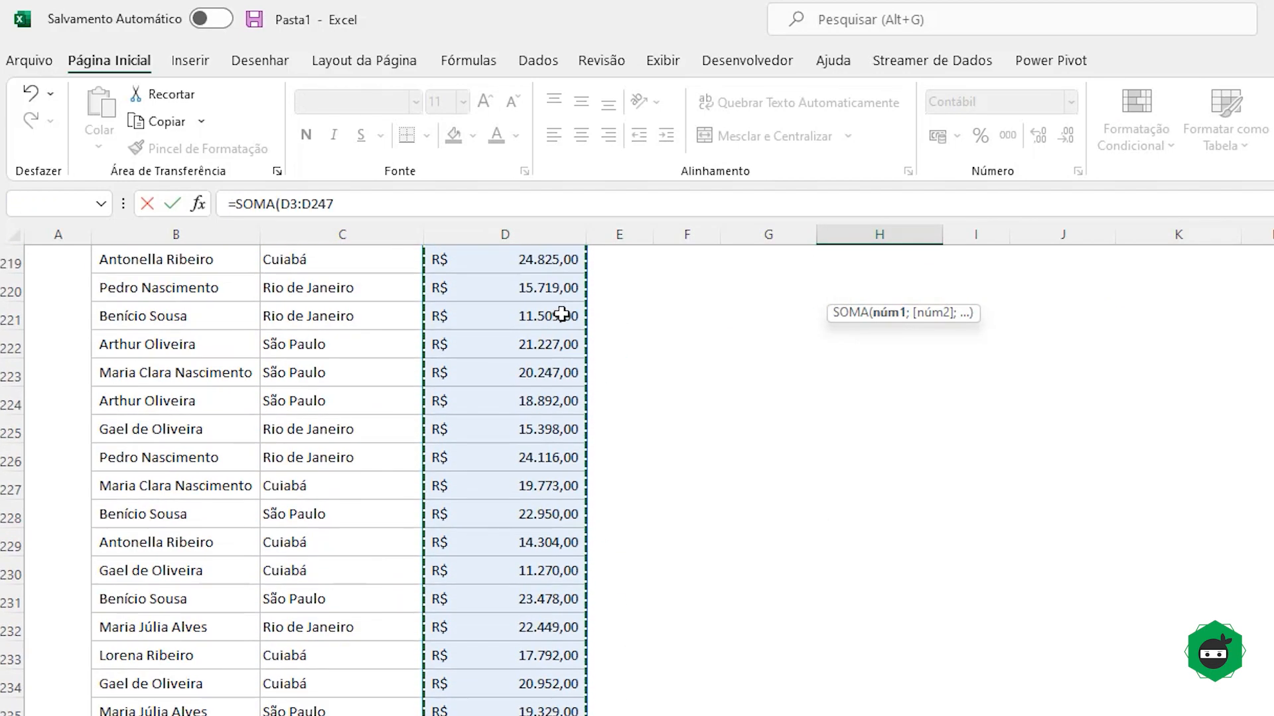
pyautogui.press('Return')
pyautogui.press('Up')
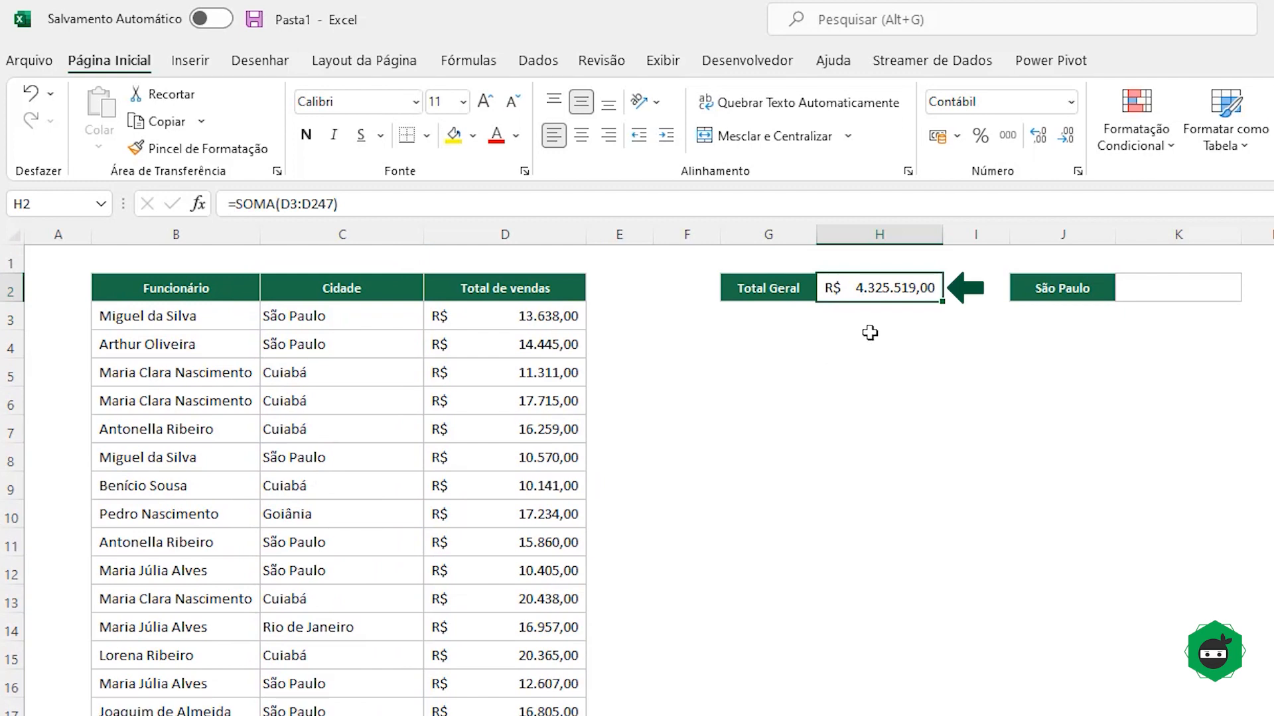
# - Add filters to the sales table and filter the Cidade column to show only São Paulo
pyautogui.click(272, 282)
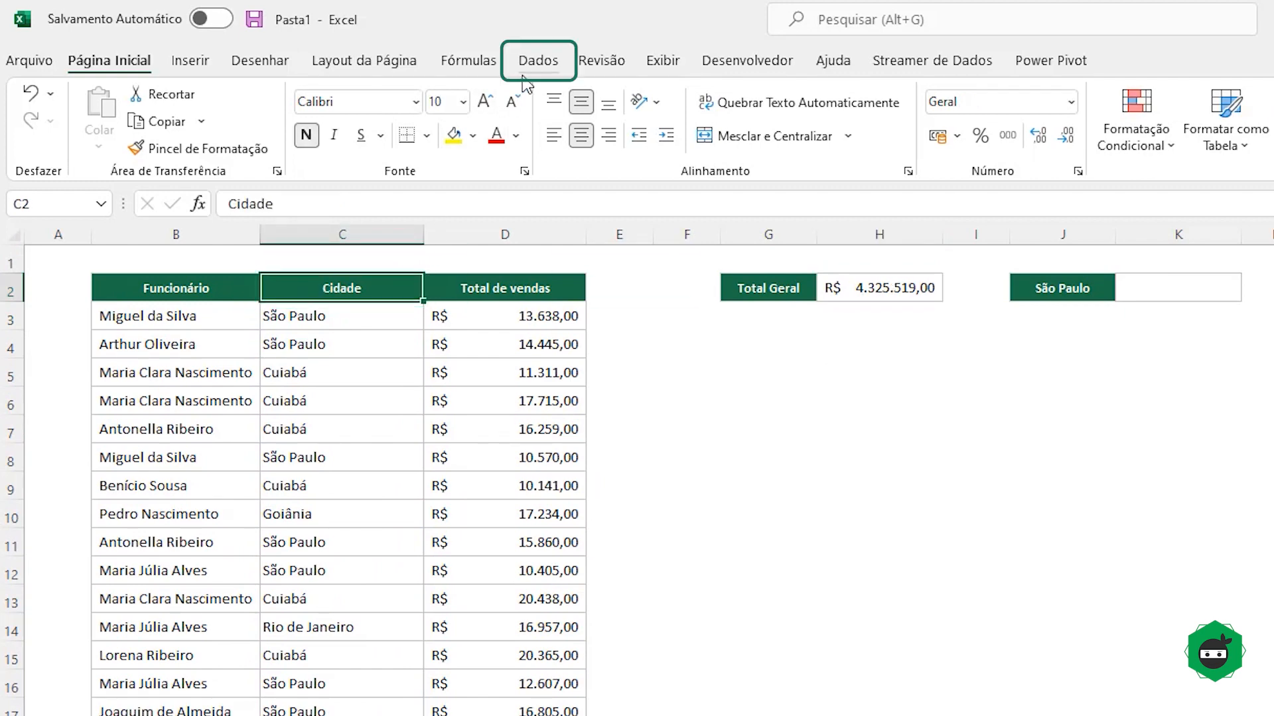
pyautogui.click(539, 63)
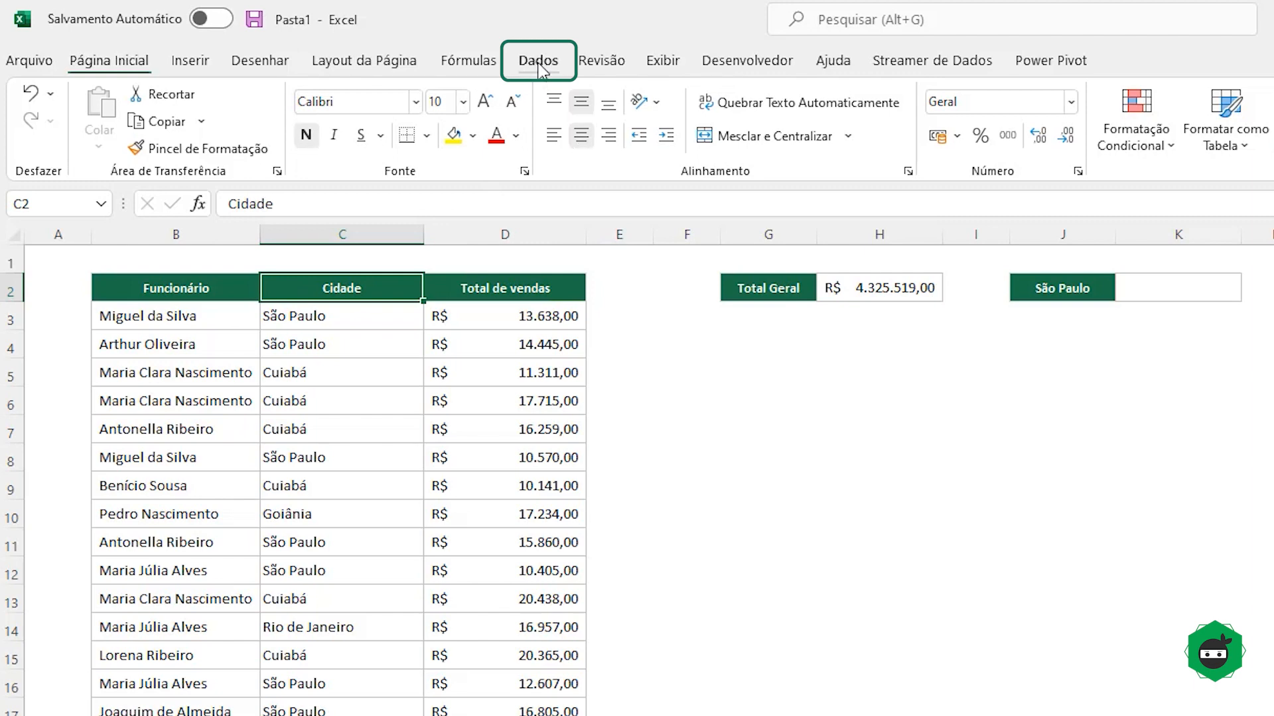
pyautogui.click(1016, 114)
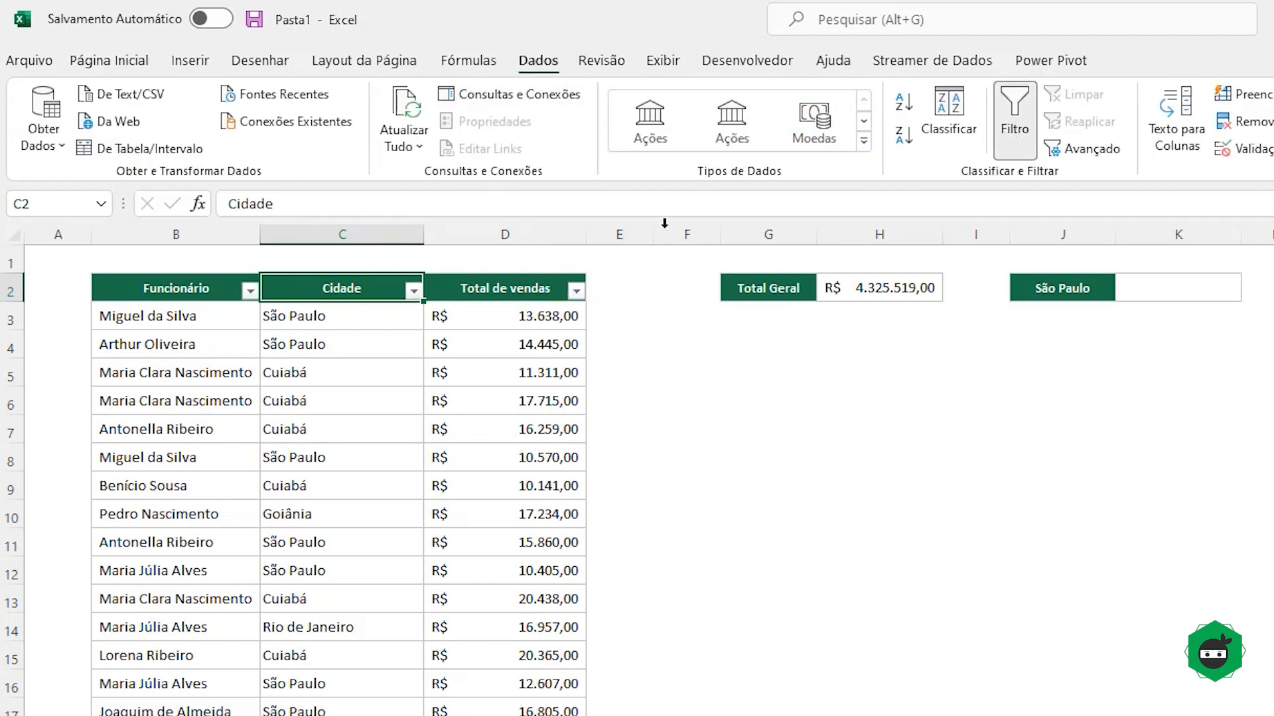
pyautogui.click(414, 291)
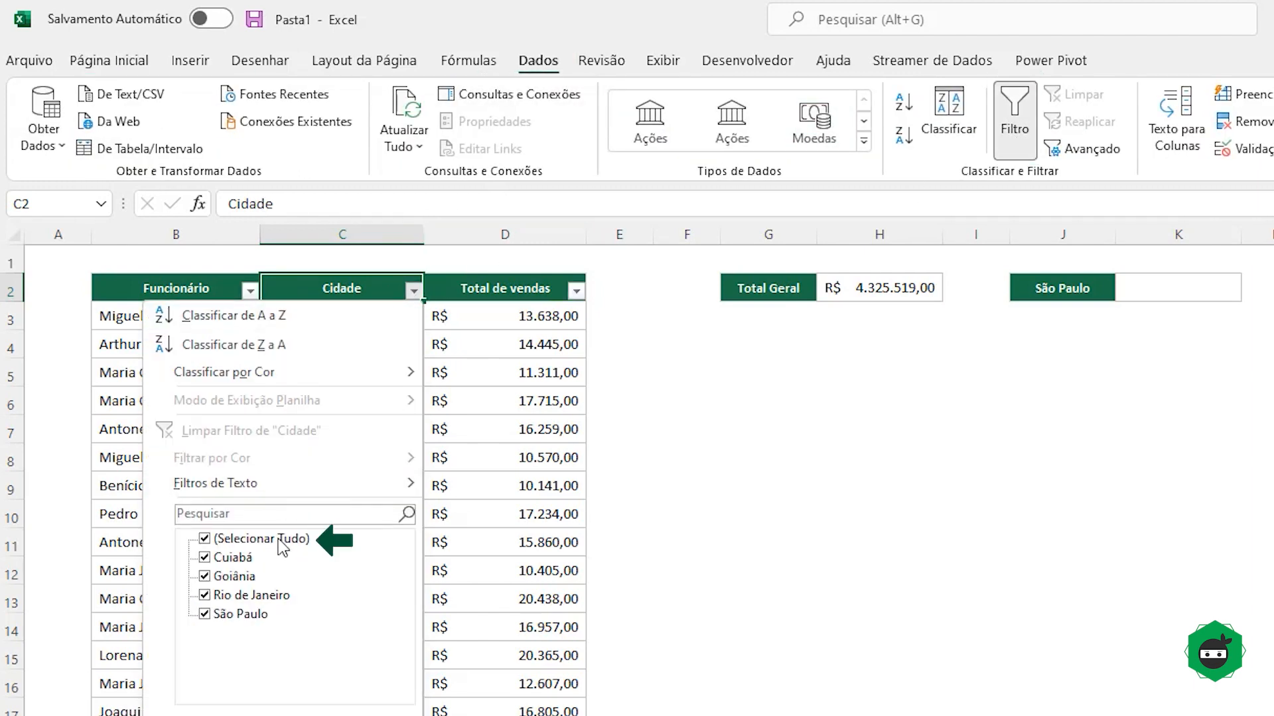
pyautogui.click(205, 538)
pyautogui.click(206, 614)
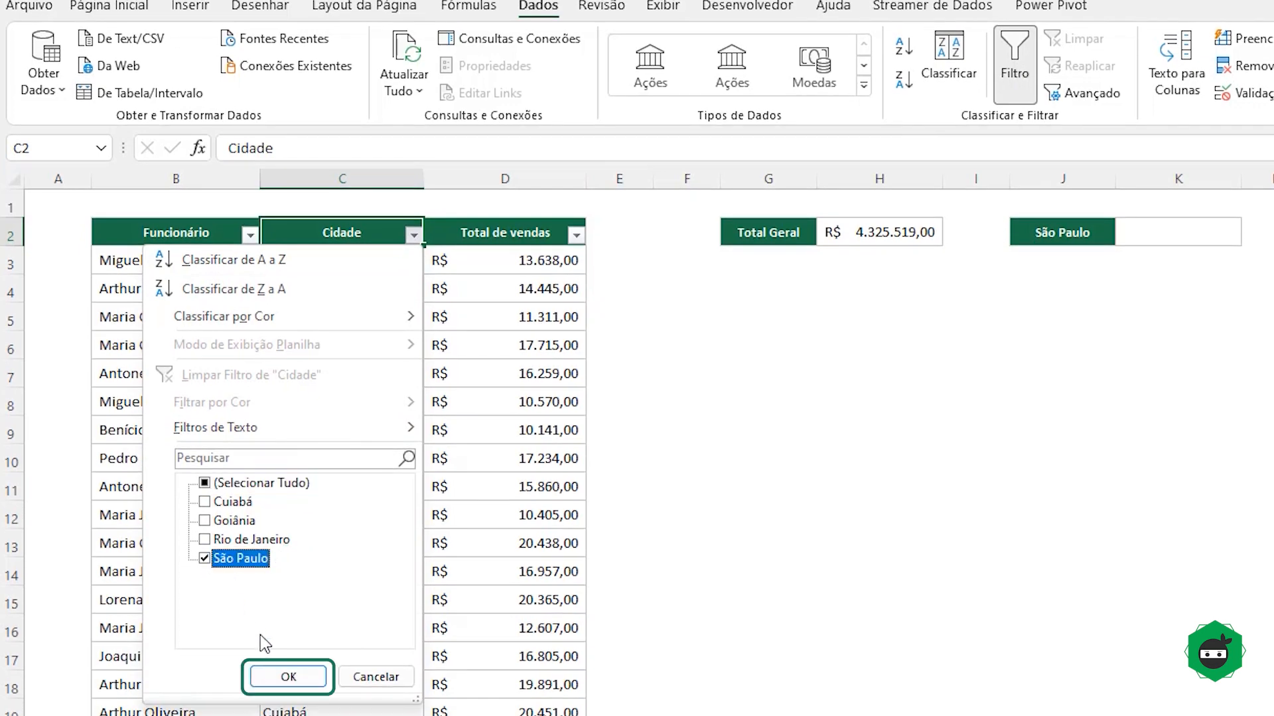
pyautogui.click(288, 677)
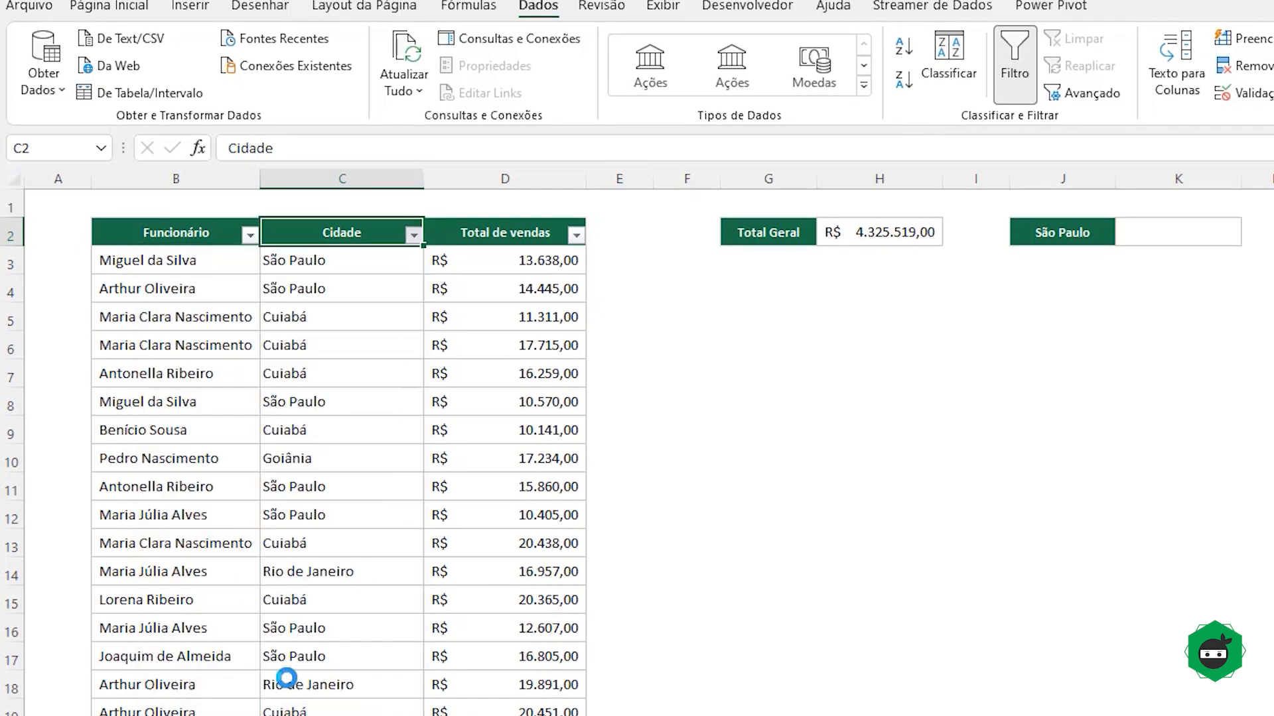
# - Try to total the filtered São Paulo sales in K2 with =SOMA(D3:D247), and clear the cell
pyautogui.click(109, 5)
pyautogui.click(1138, 244)
pyautogui.write('=soma')
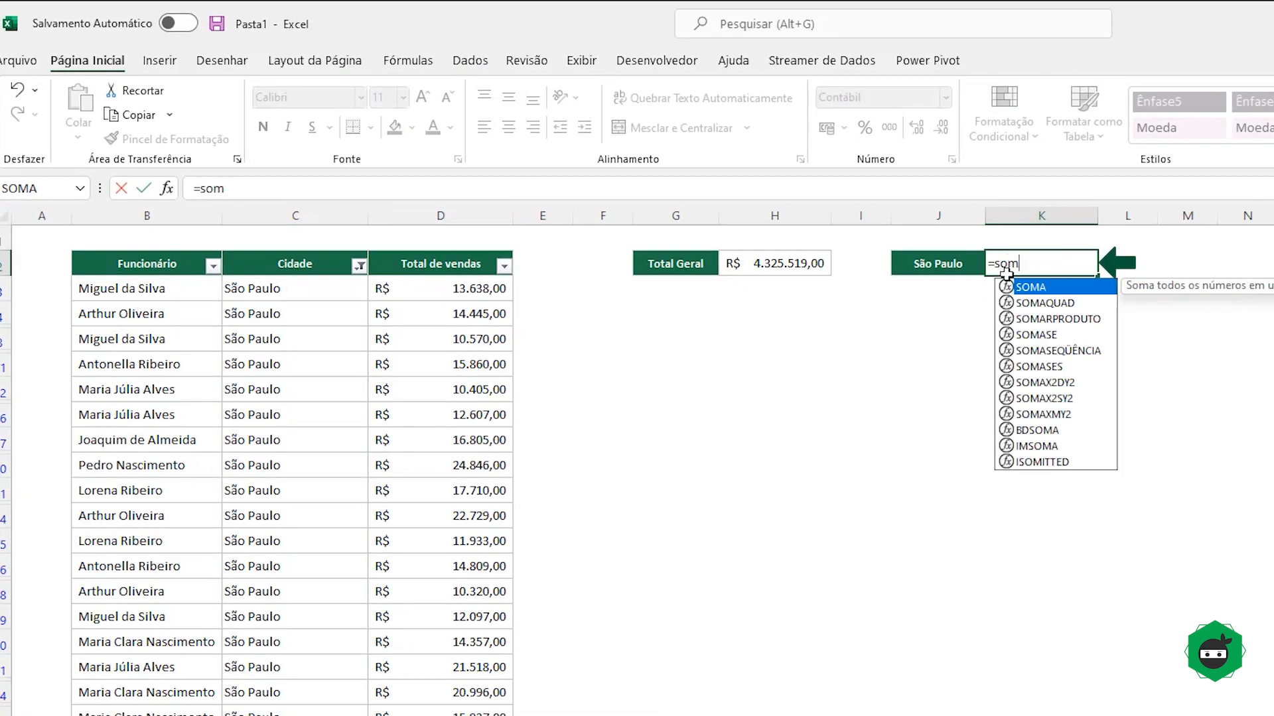
pyautogui.press('Tab')
pyautogui.click(549, 316)
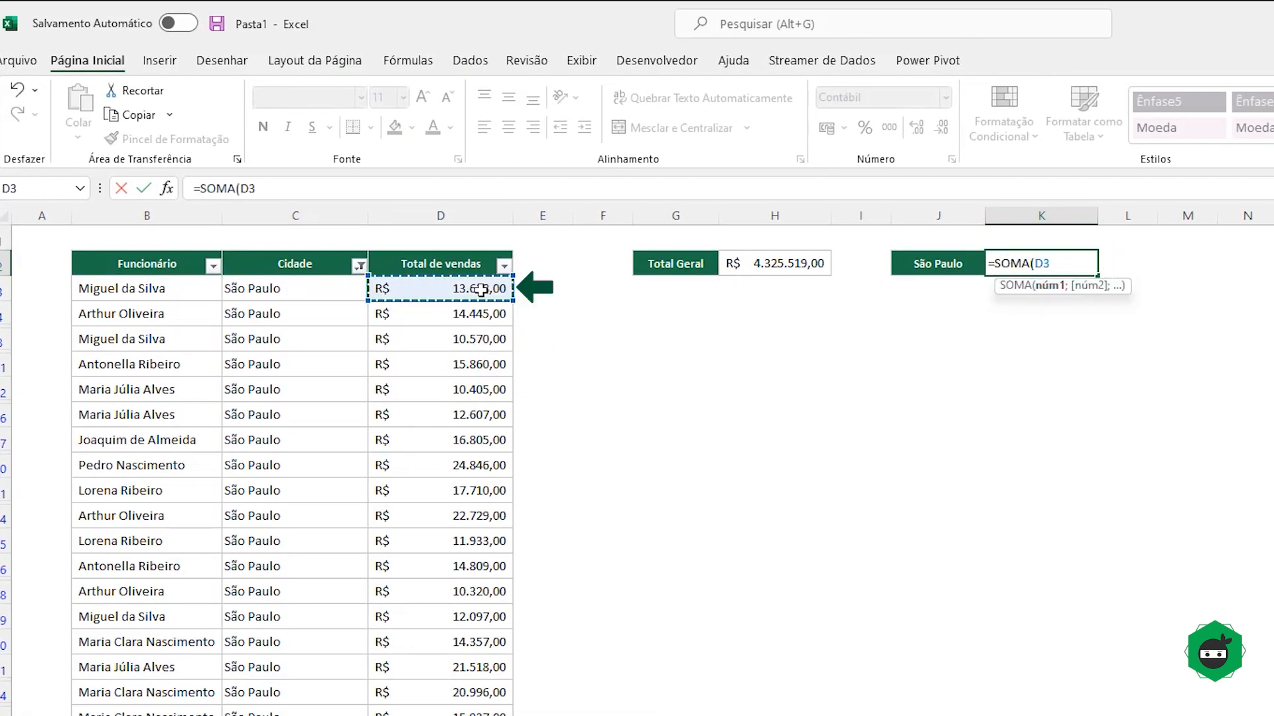
pyautogui.hotkey('ctrl', 'shift', 'Down')
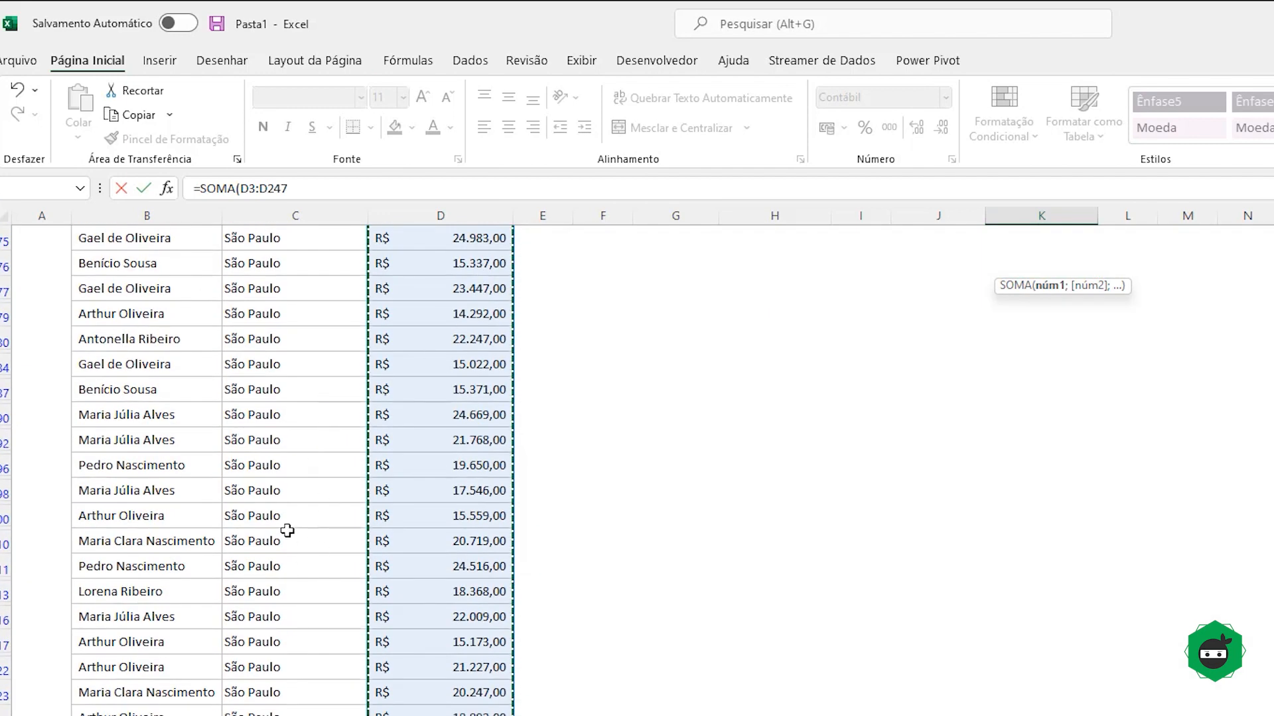
pyautogui.scroll(15, 286, 530)
pyautogui.press('Return')
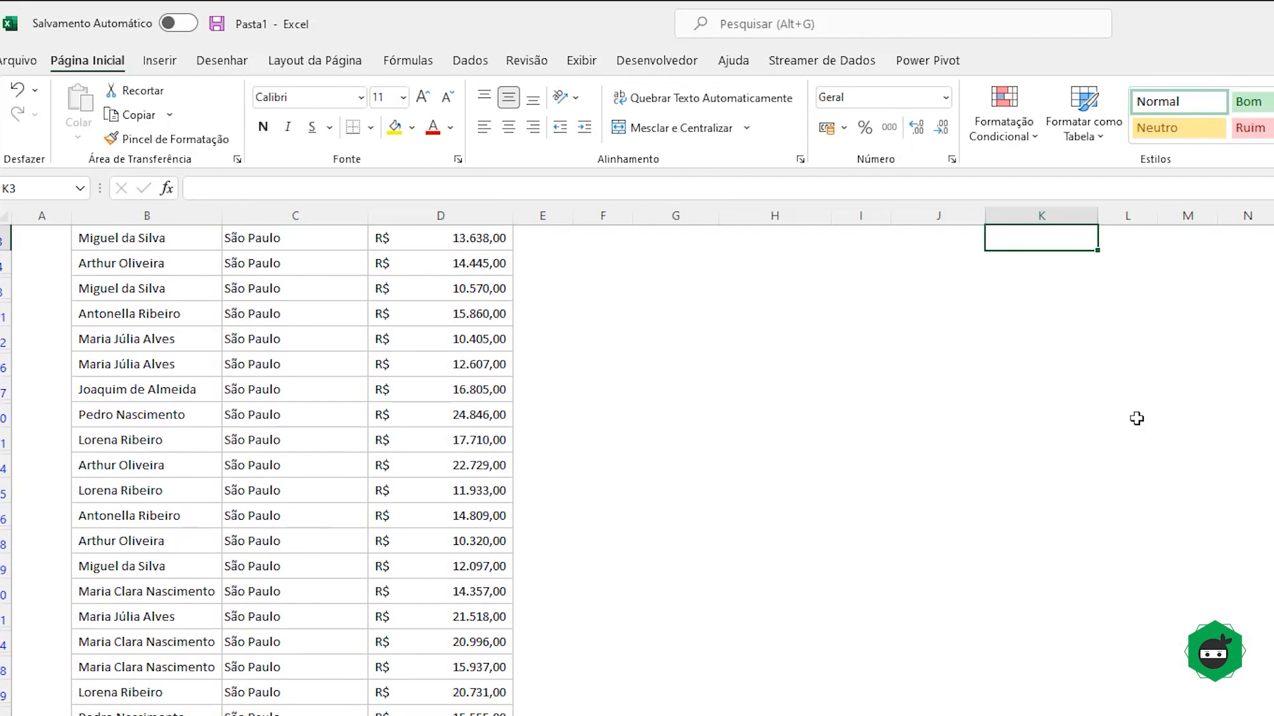
pyautogui.scroll(1, 1137, 405)
pyautogui.click(1051, 265)
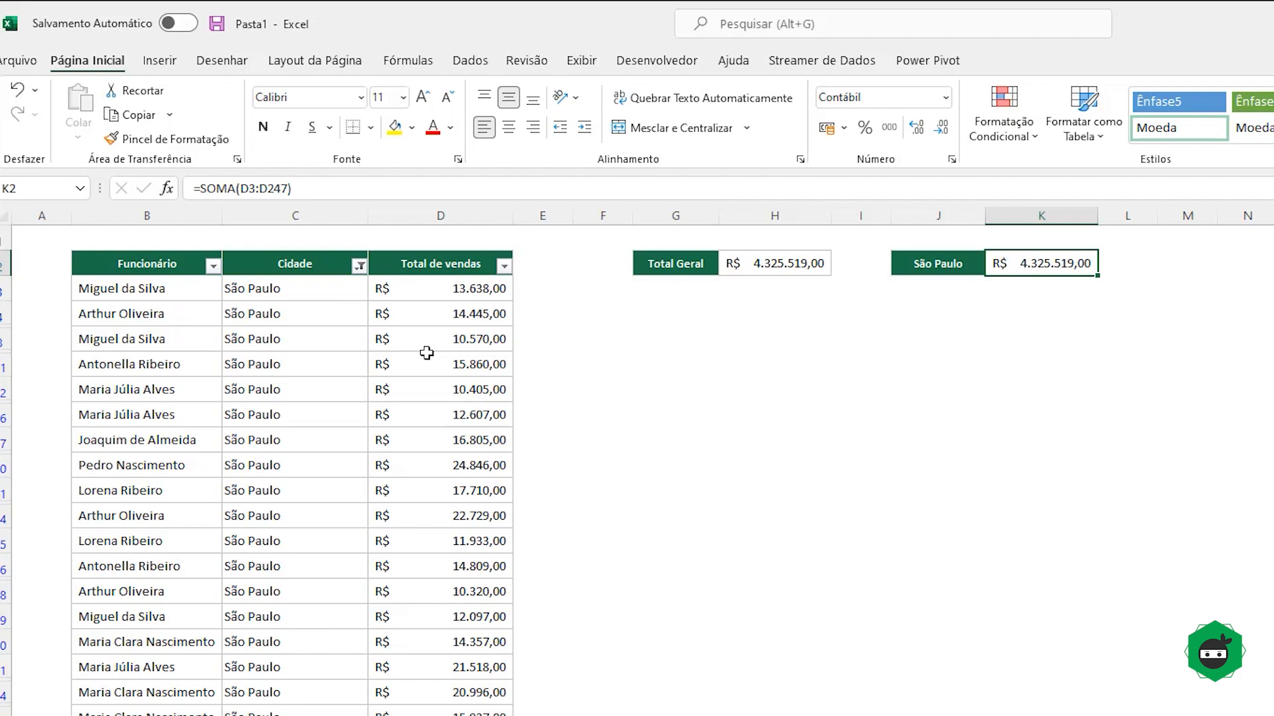
pyautogui.press('Delete')
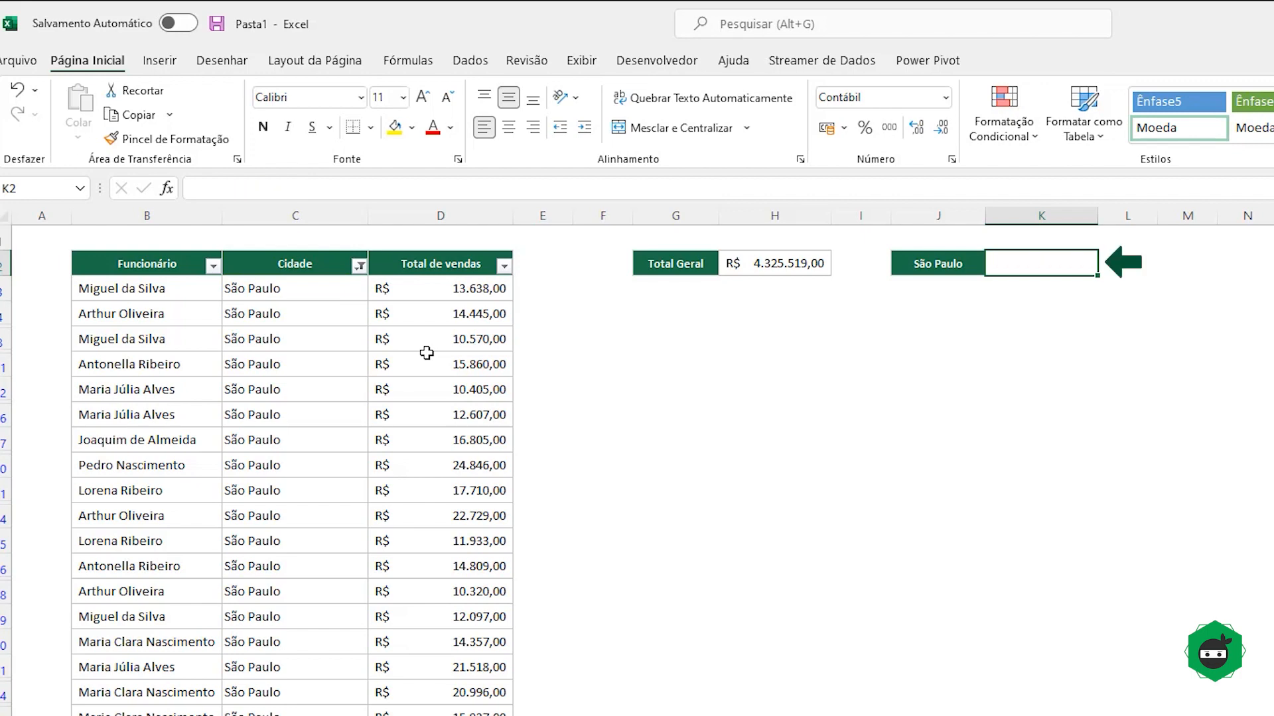
# - Start a SUBTOTAL formula in K2 and locate the 109 - SOMA function option for its first argument
pyautogui.write('=sub')
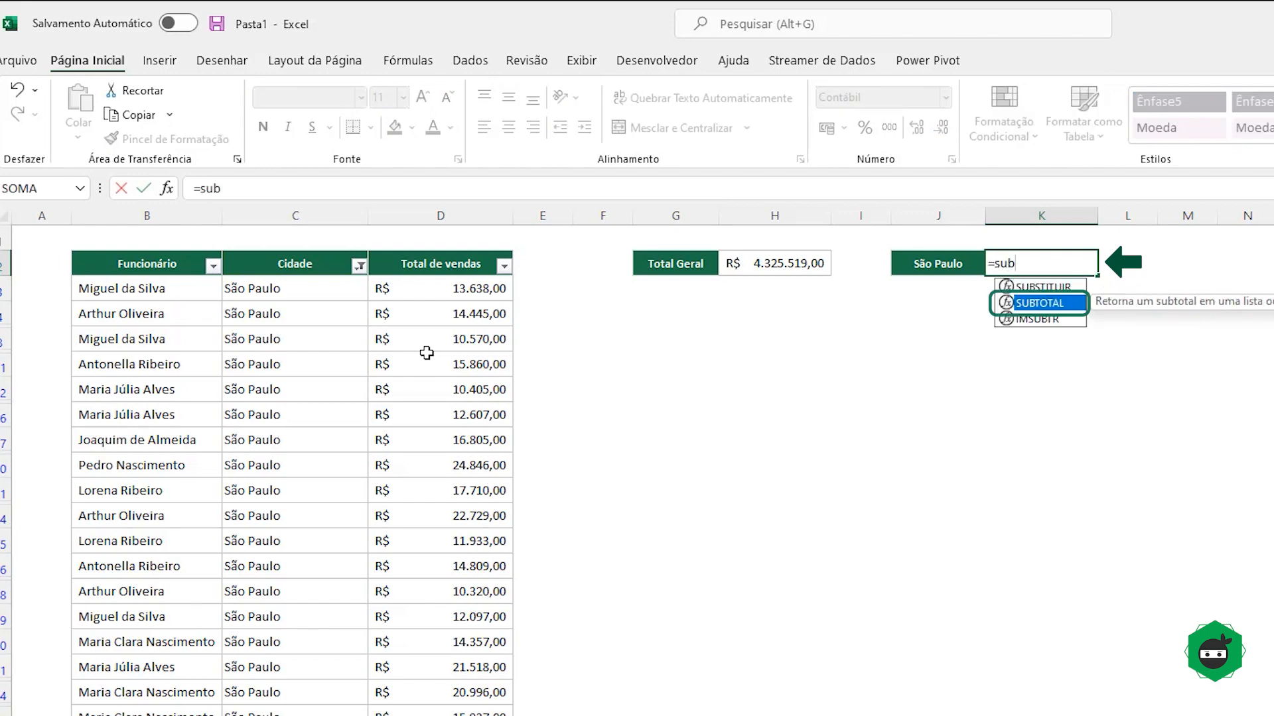
pyautogui.press('Tab')
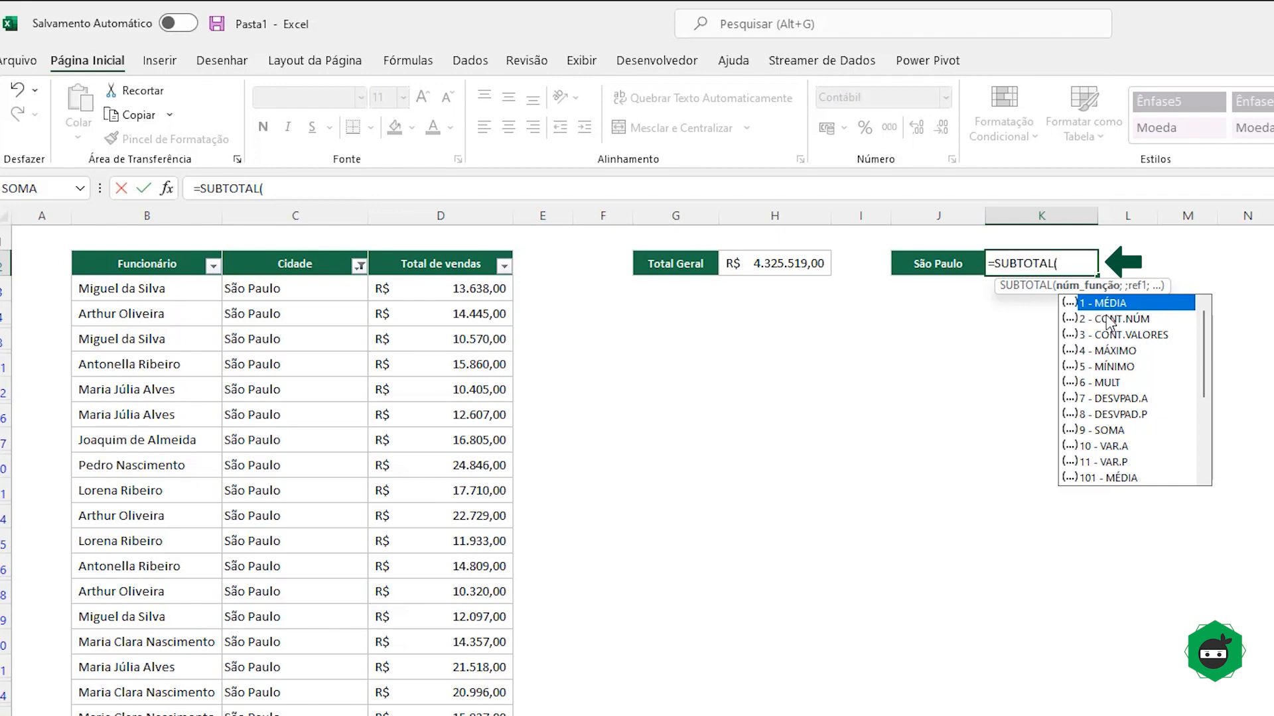
pyautogui.click(1106, 431)
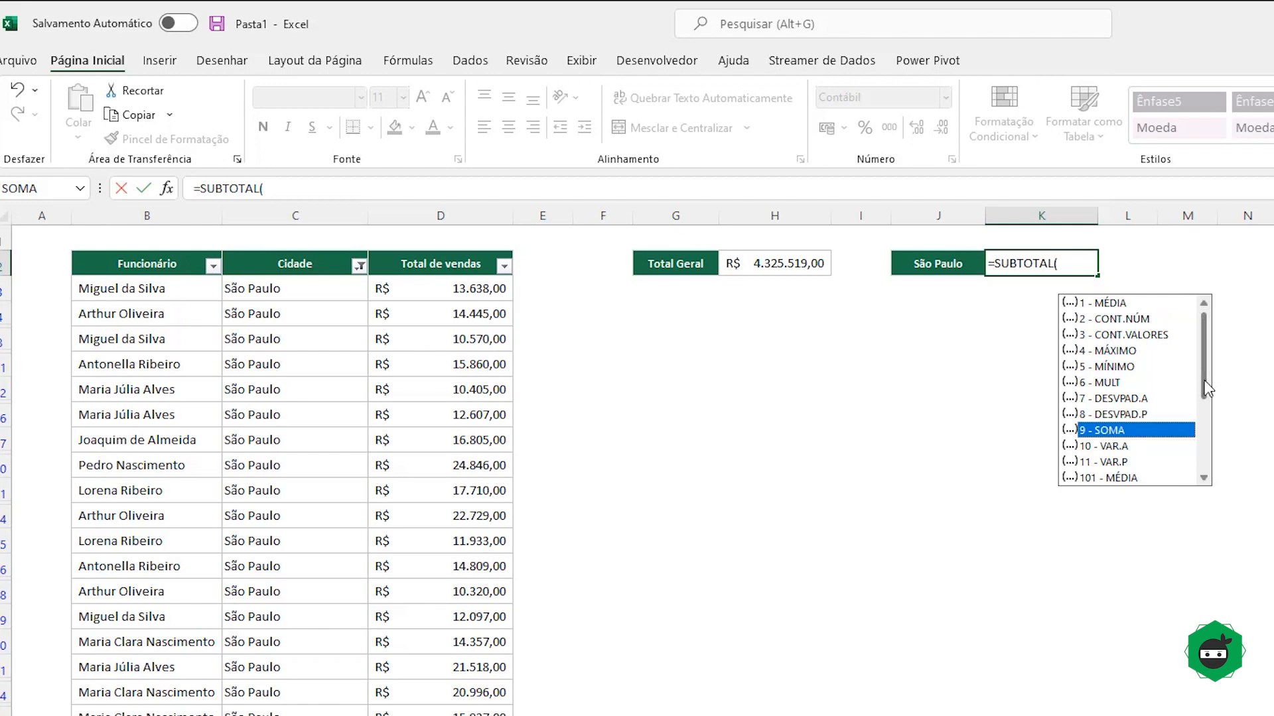
pyautogui.moveTo(1206, 388); pyautogui.dragTo(1209, 471)
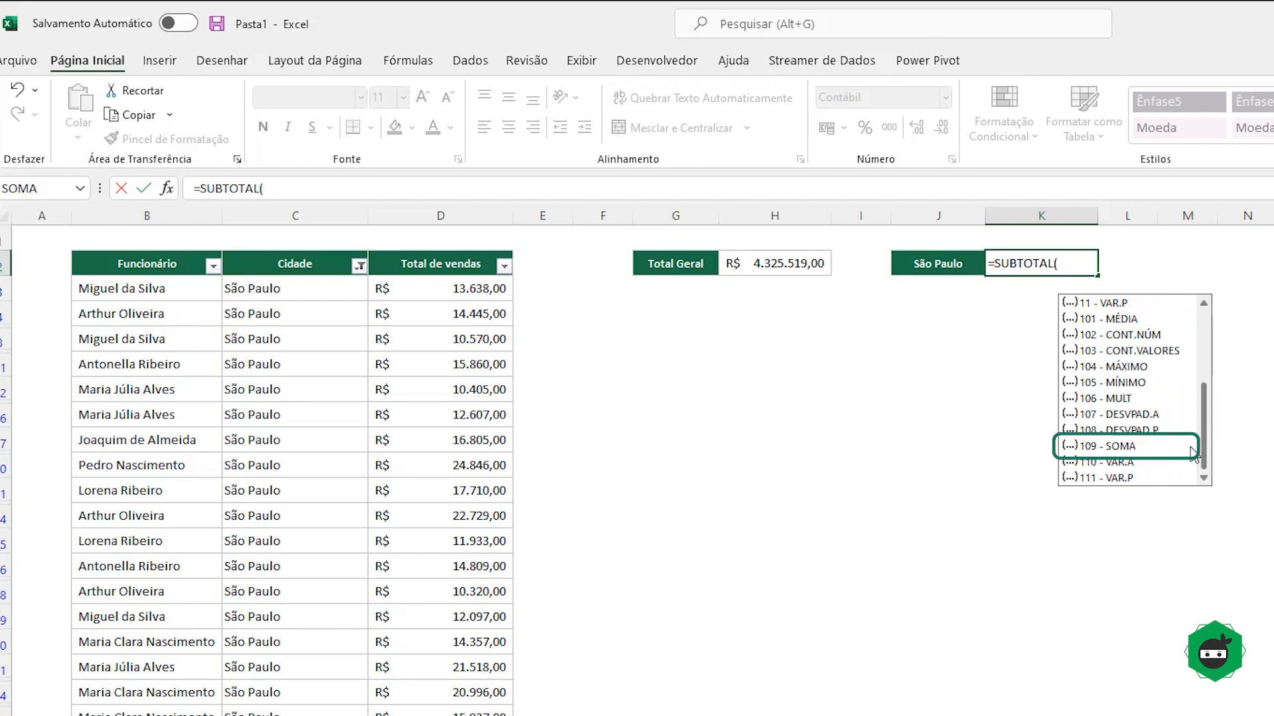
pyautogui.click(1117, 446)
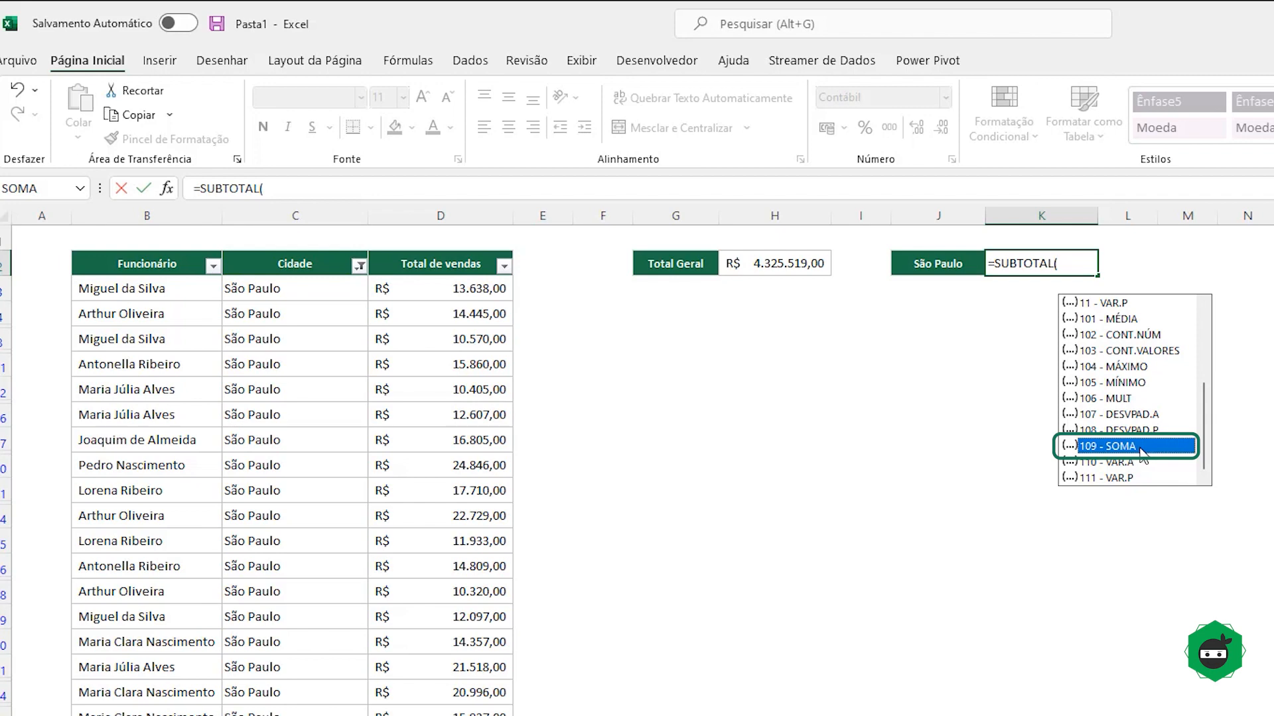
# - Examine the SUBTOTAL function options, comparing the codes from 101 to 111 with those from 1 to 11
pyautogui.click(1096, 319)
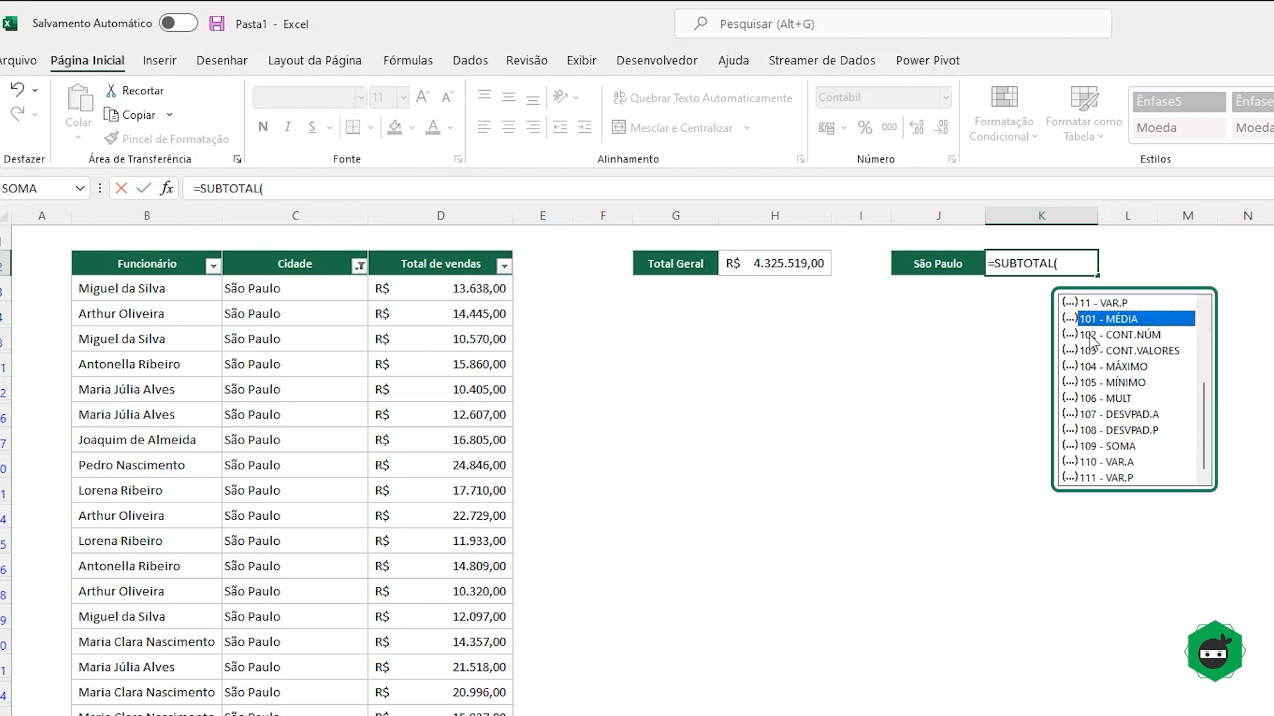
pyautogui.click(1092, 335)
pyautogui.click(1091, 355)
pyautogui.click(1090, 370)
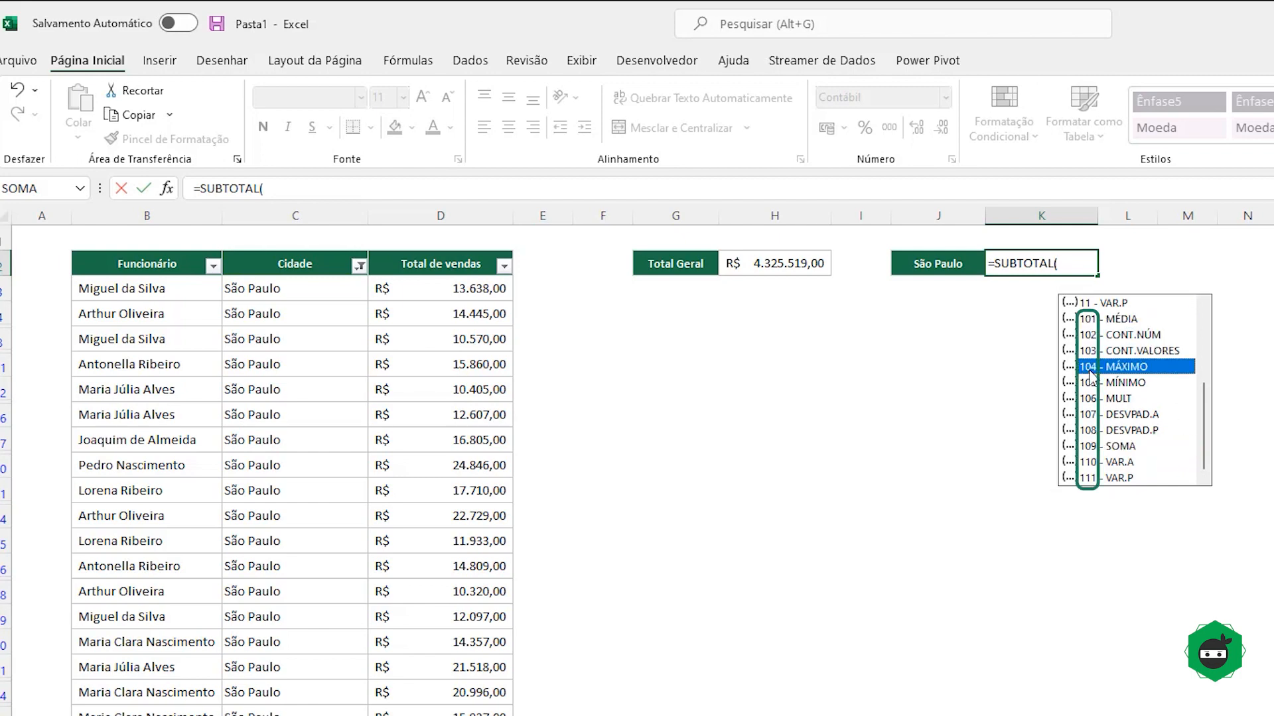
pyautogui.click(1092, 385)
pyautogui.click(1093, 400)
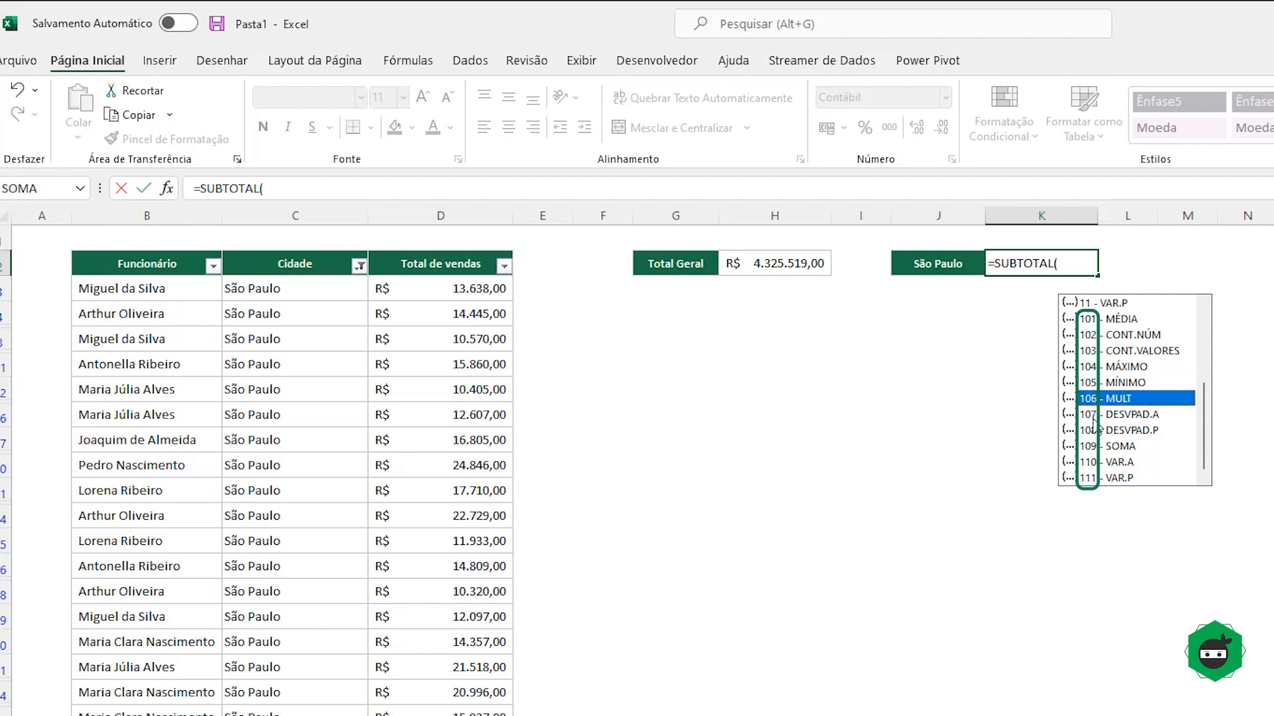
pyautogui.click(1093, 447)
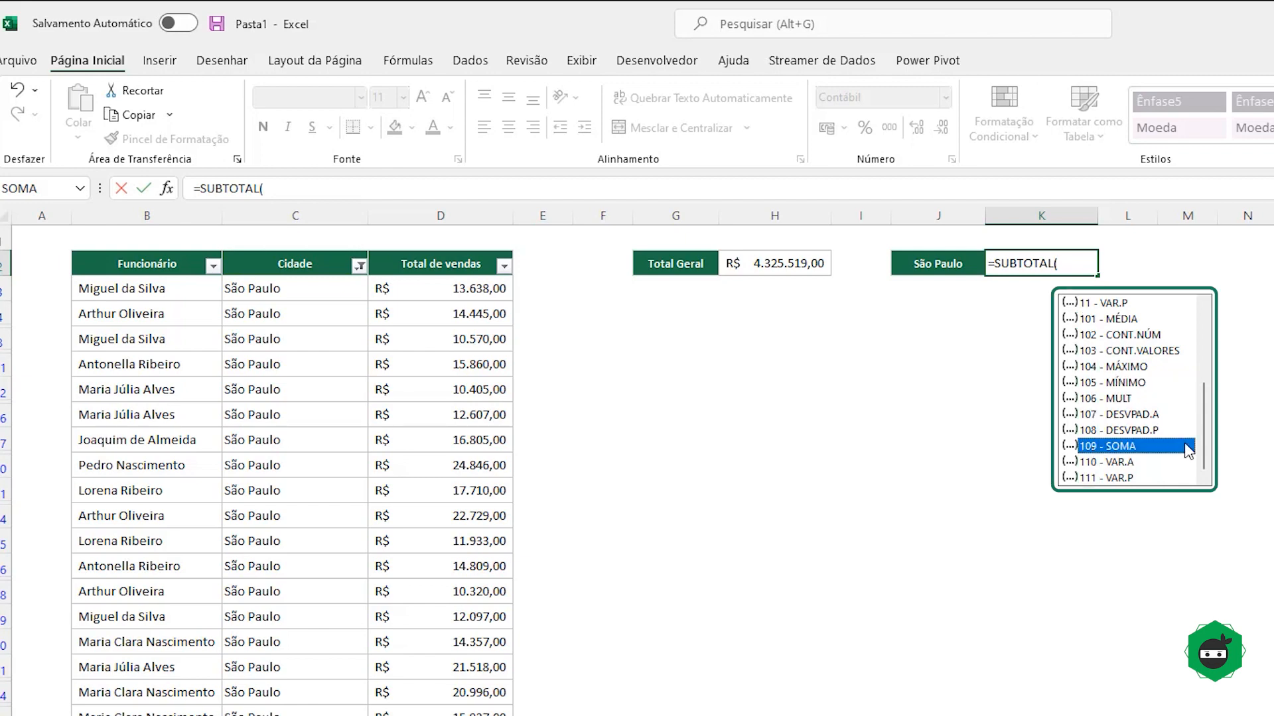
pyautogui.scroll(3, 1145, 304)
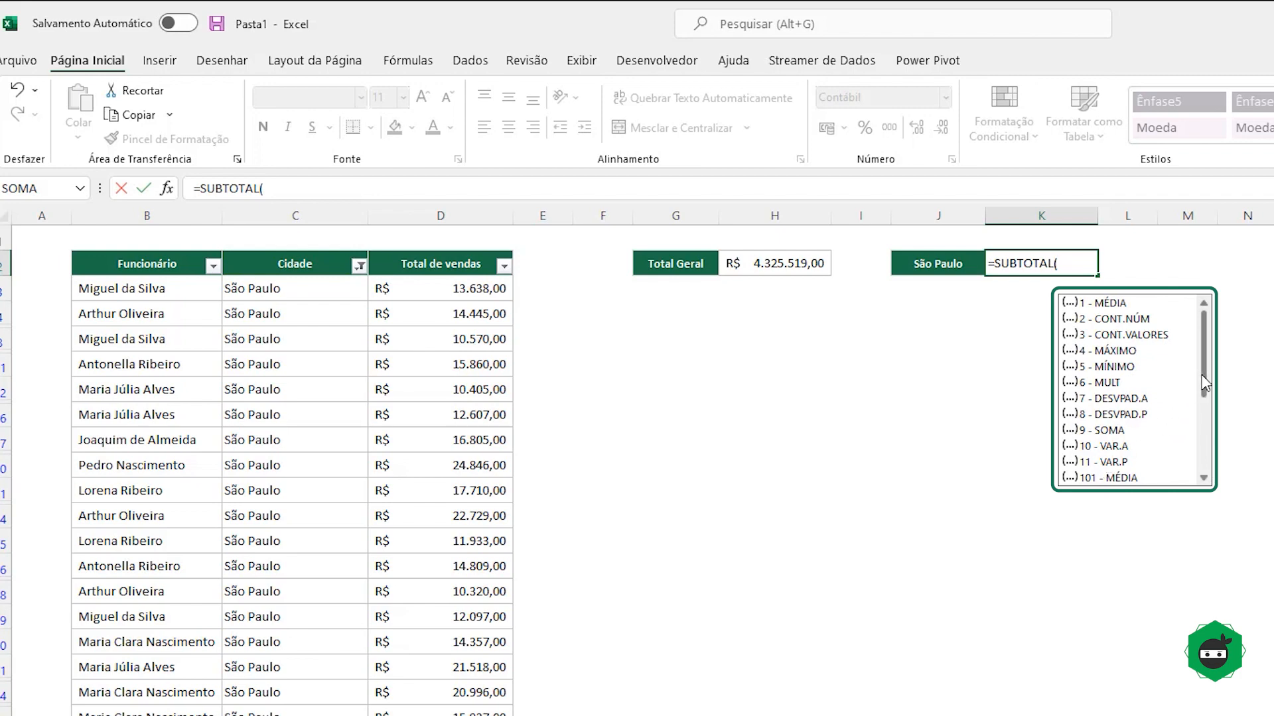
pyautogui.scroll(-4, 1203, 383)
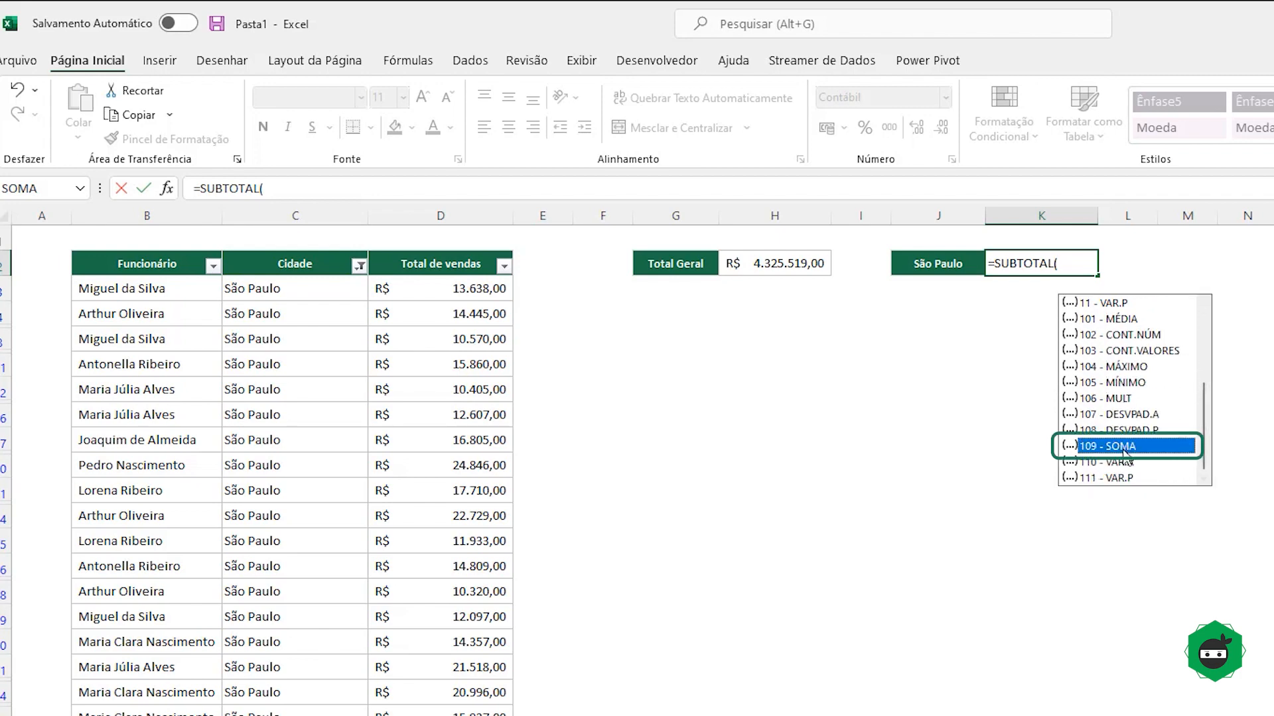
# - Complete the K2 formula as =SUBTOTAL(109;D3:D247) to sum only the visible São Paulo sales
pyautogui.doubleClick(1126, 450)
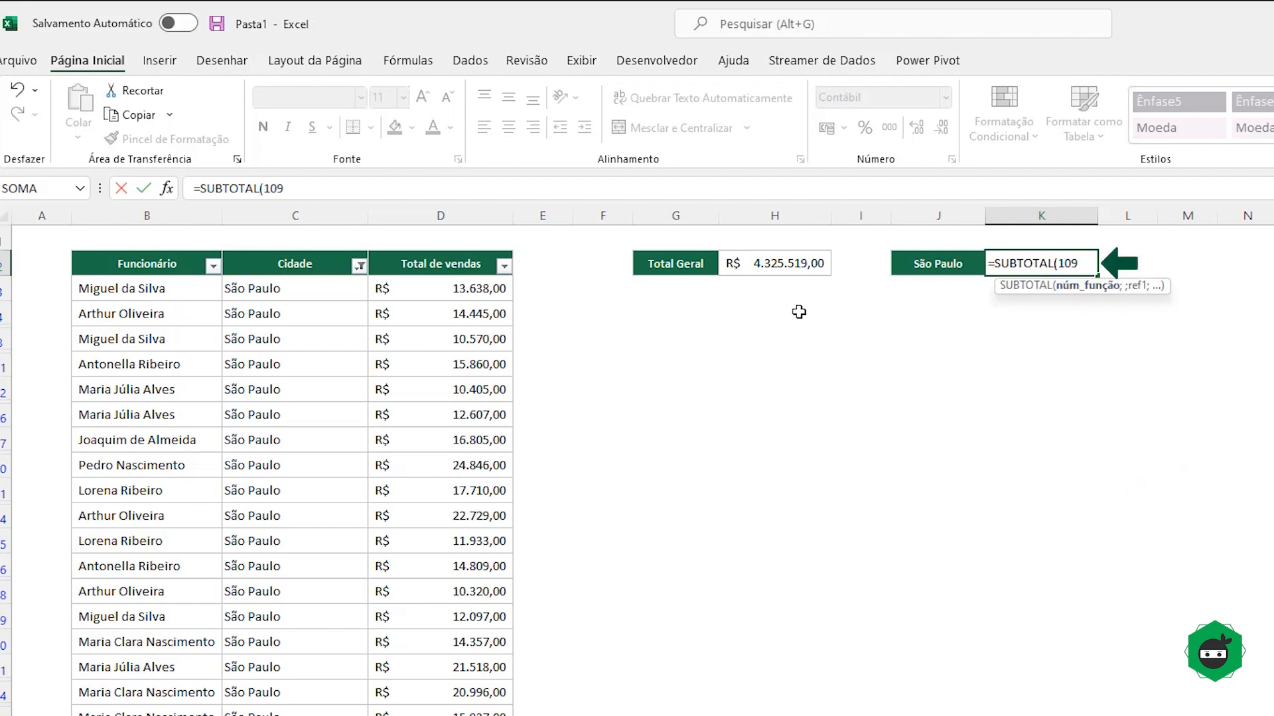
pyautogui.write(';')
pyautogui.click(422, 291)
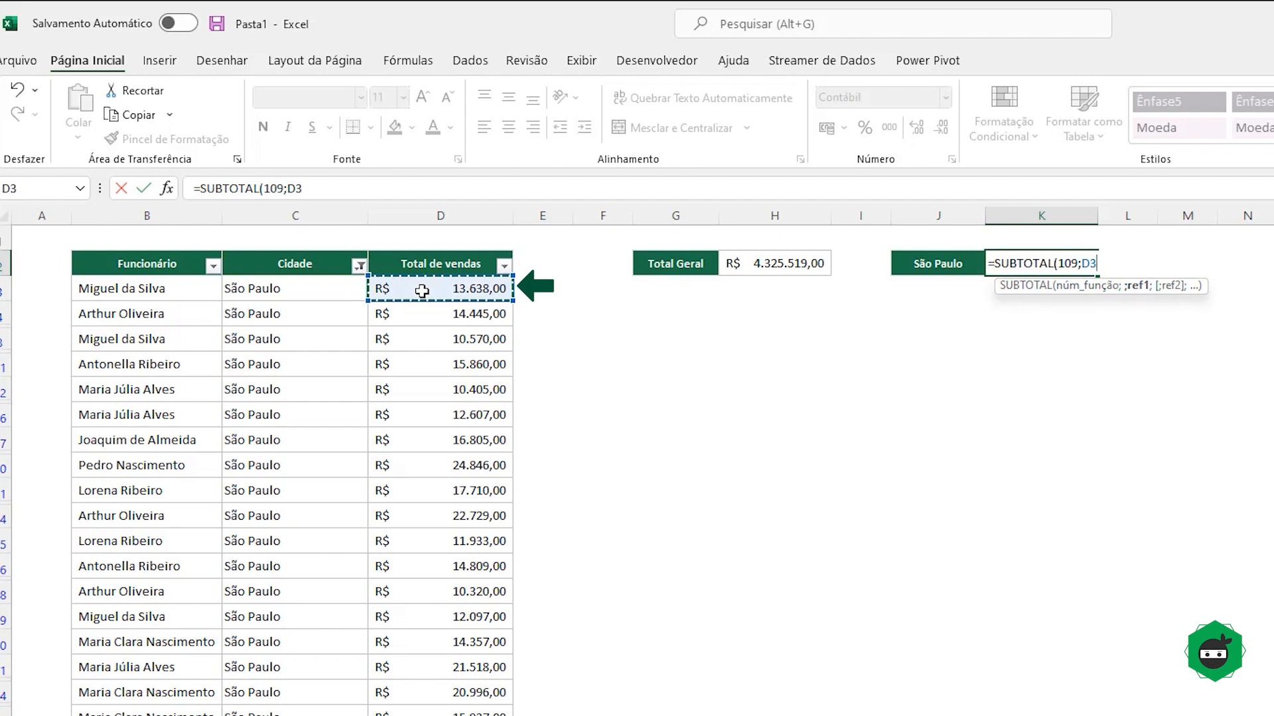
pyautogui.hotkey('ctrl', 'shift', 'Down')
pyautogui.write(')')
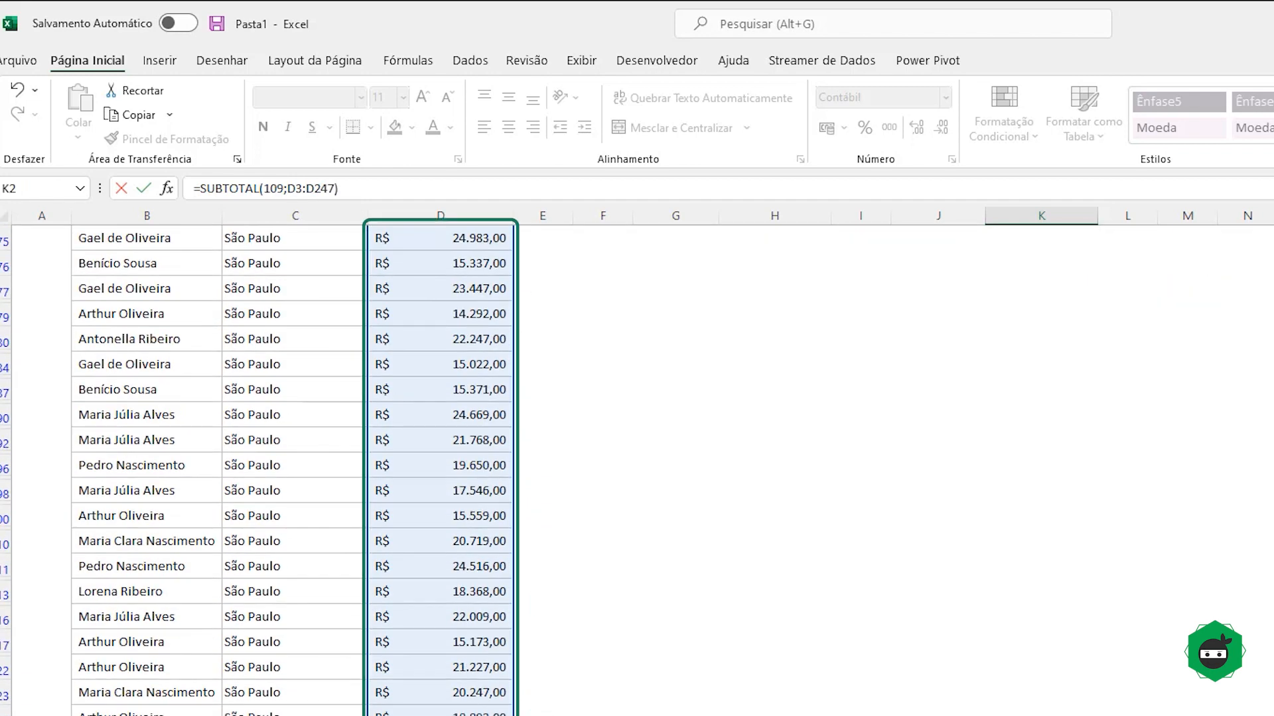
pyautogui.scroll(15, 1082, 298)
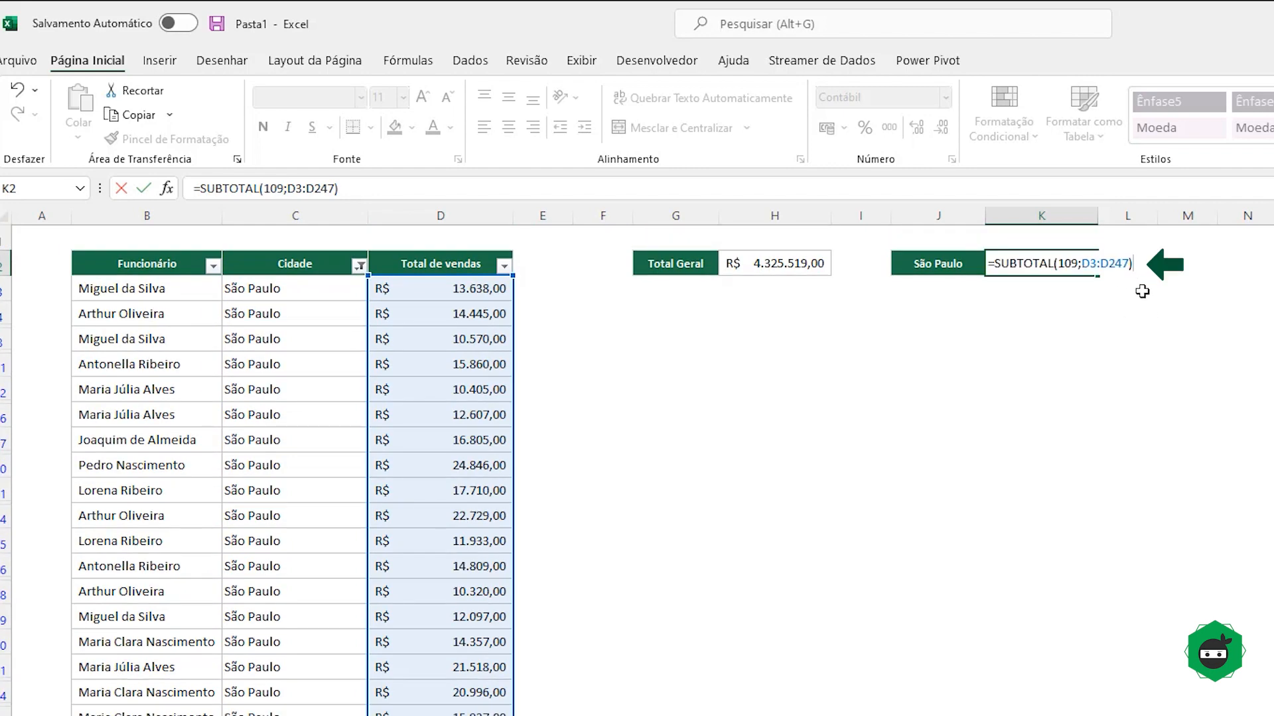
pyautogui.press('Return')
pyautogui.click(1035, 264)
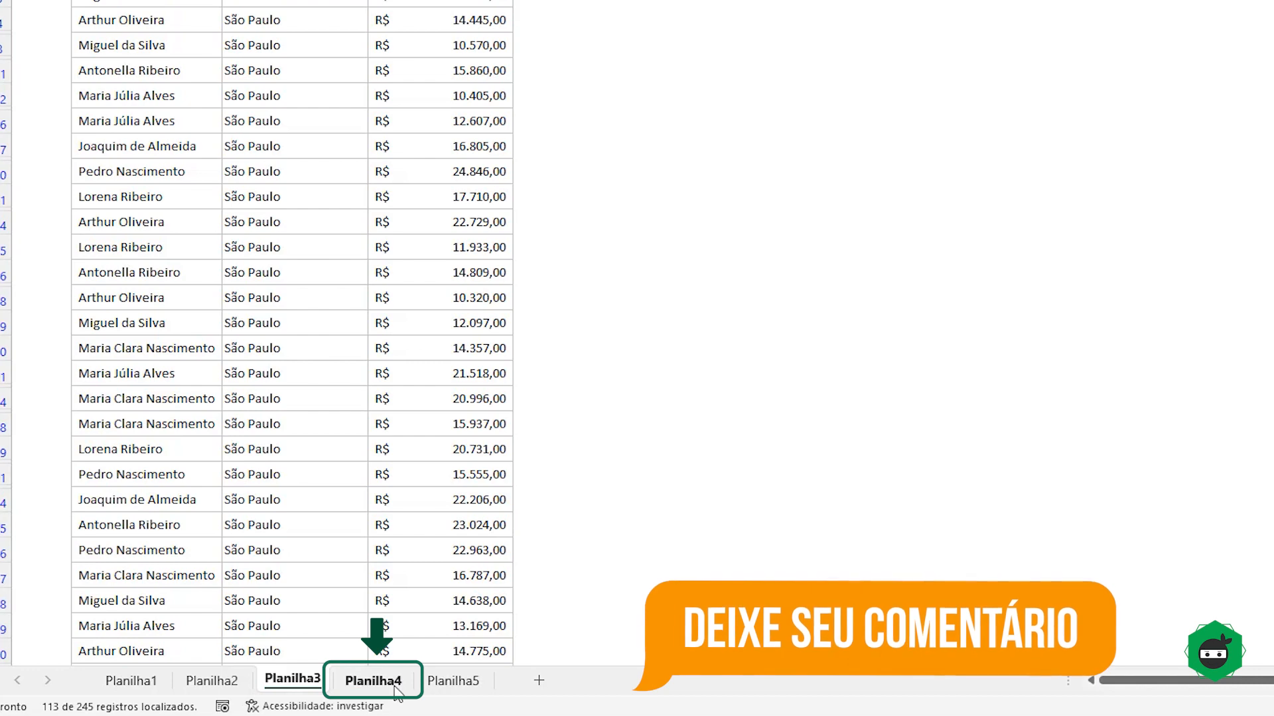
# - Open sheet Planilha4 and review the Cidade and Nível values that serve as selection criteria
pyautogui.click(396, 690)
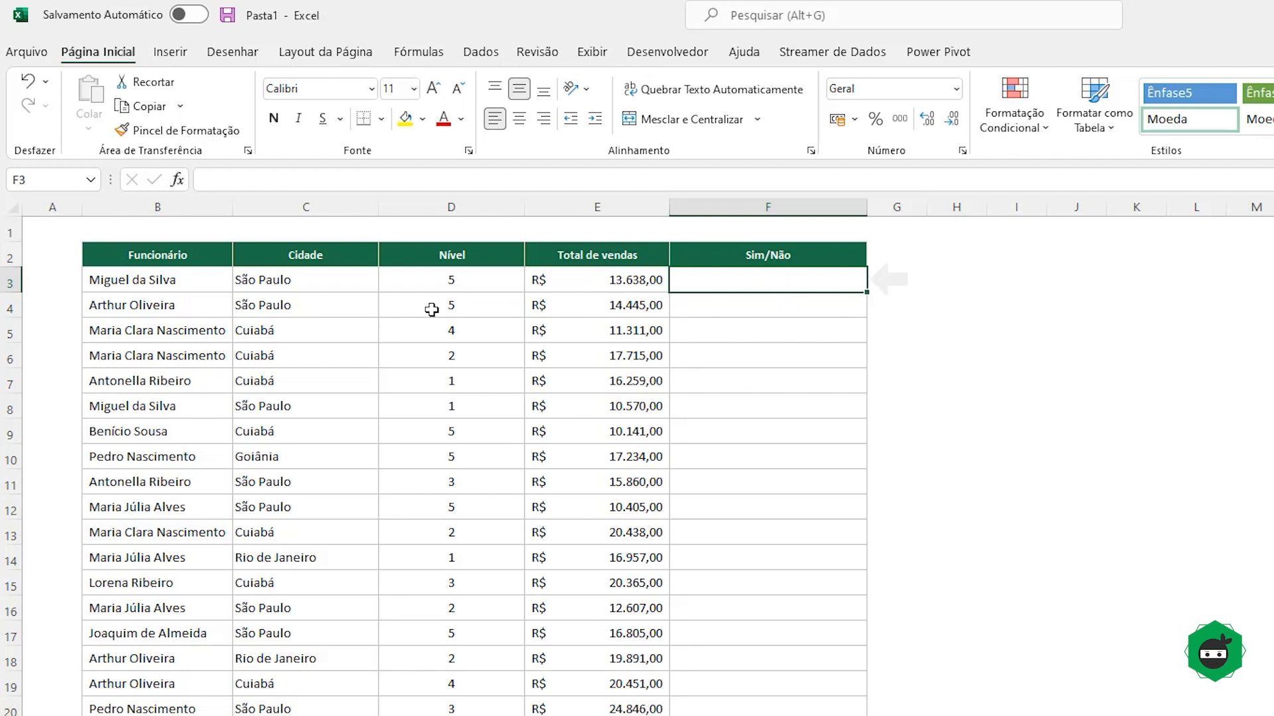
pyautogui.click(322, 332)
pyautogui.click(472, 329)
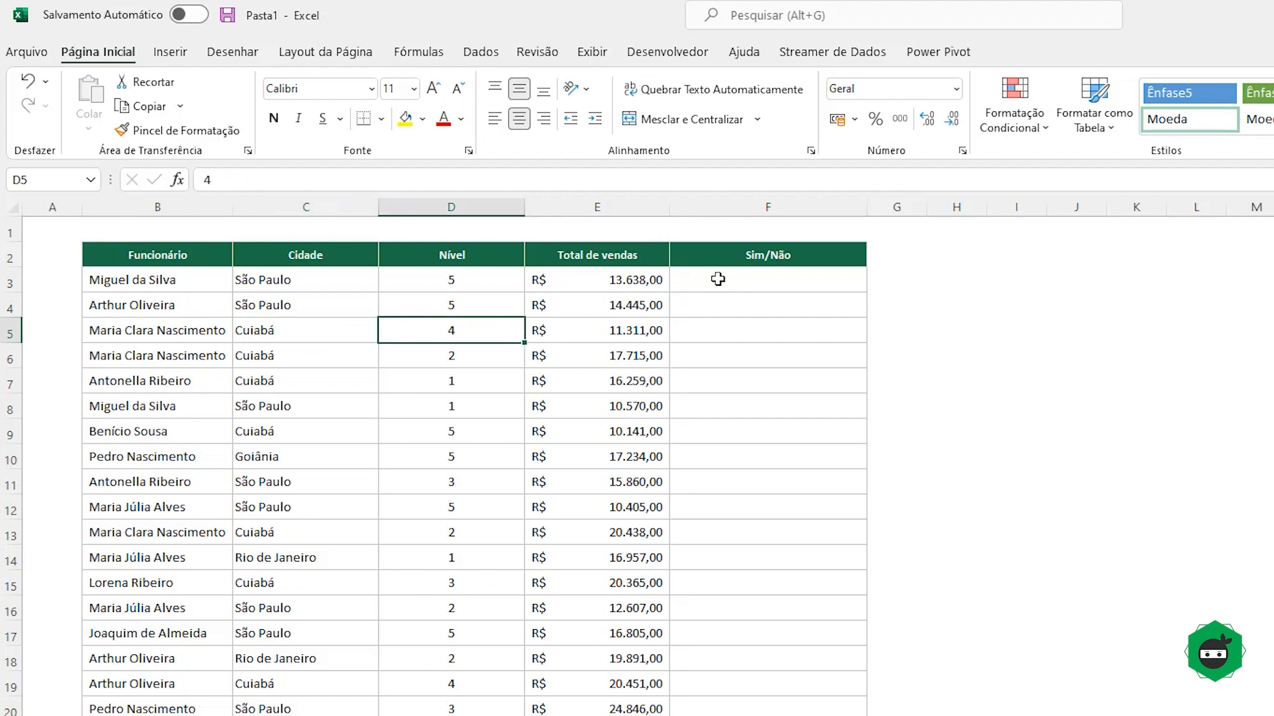
pyautogui.press('Left')
pyautogui.press('Right')
pyautogui.press('Left')
pyautogui.press('Right')
# - Try to enter =SE(E(C3="Cuiabá";D3=5;"Selecionado";"Não") in F3 of the Sim/Não column
pyautogui.click(720, 282)
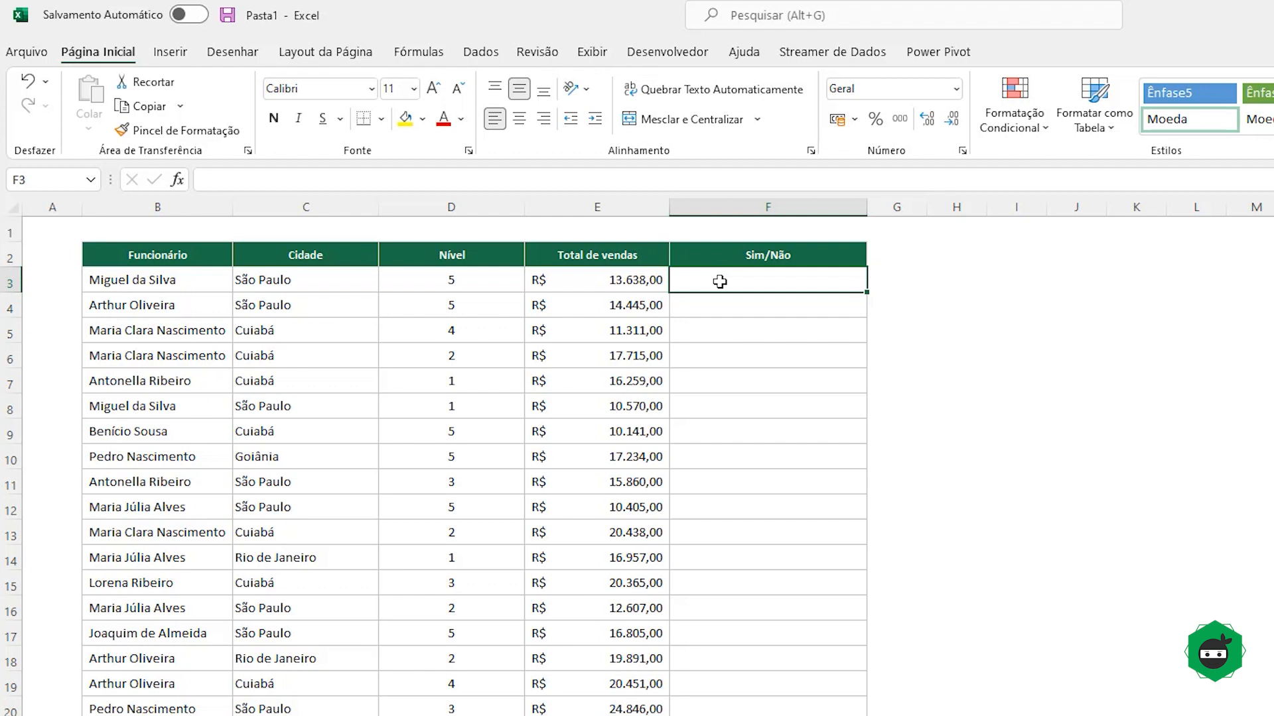
pyautogui.write('=SE(E(')
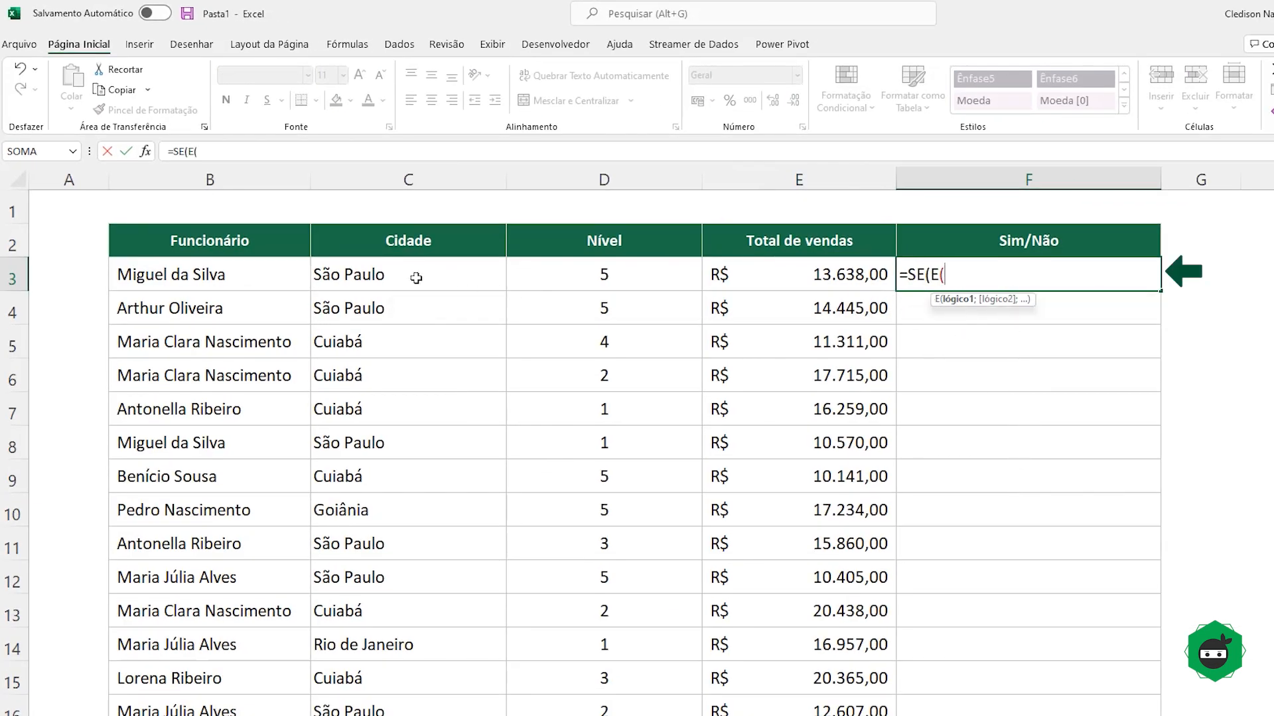
pyautogui.click(353, 273)
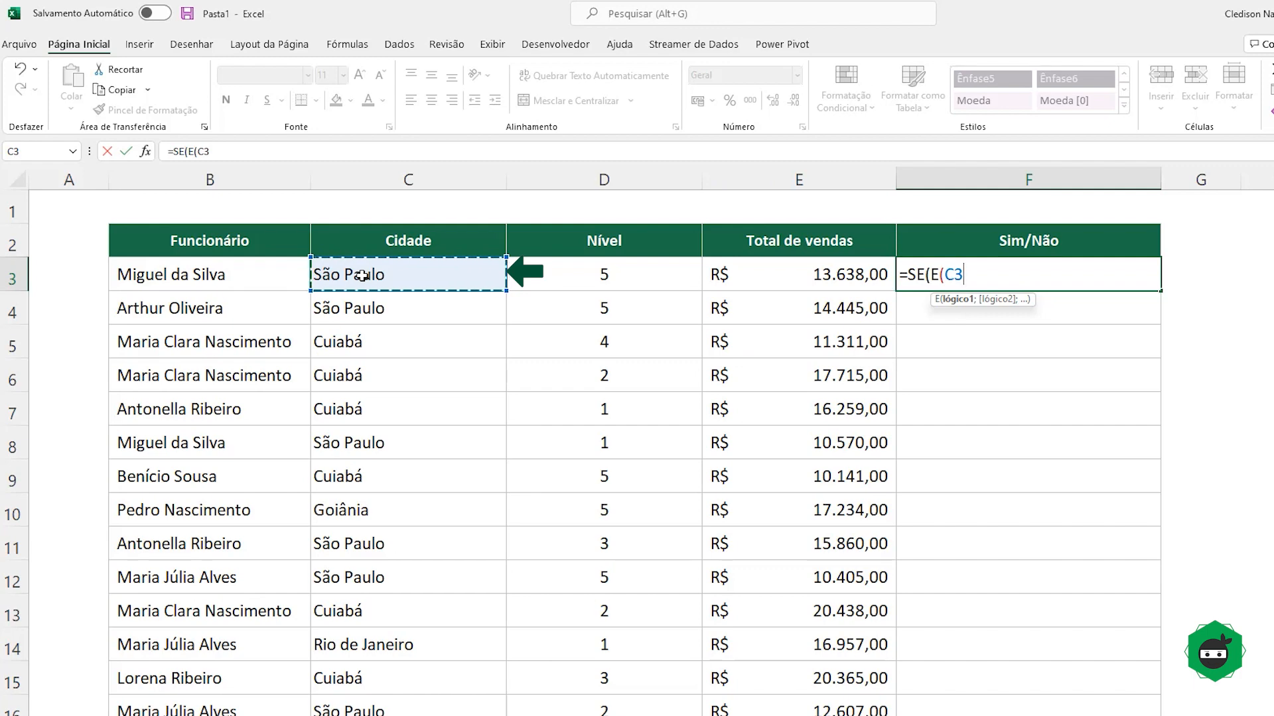
pyautogui.write('="C')
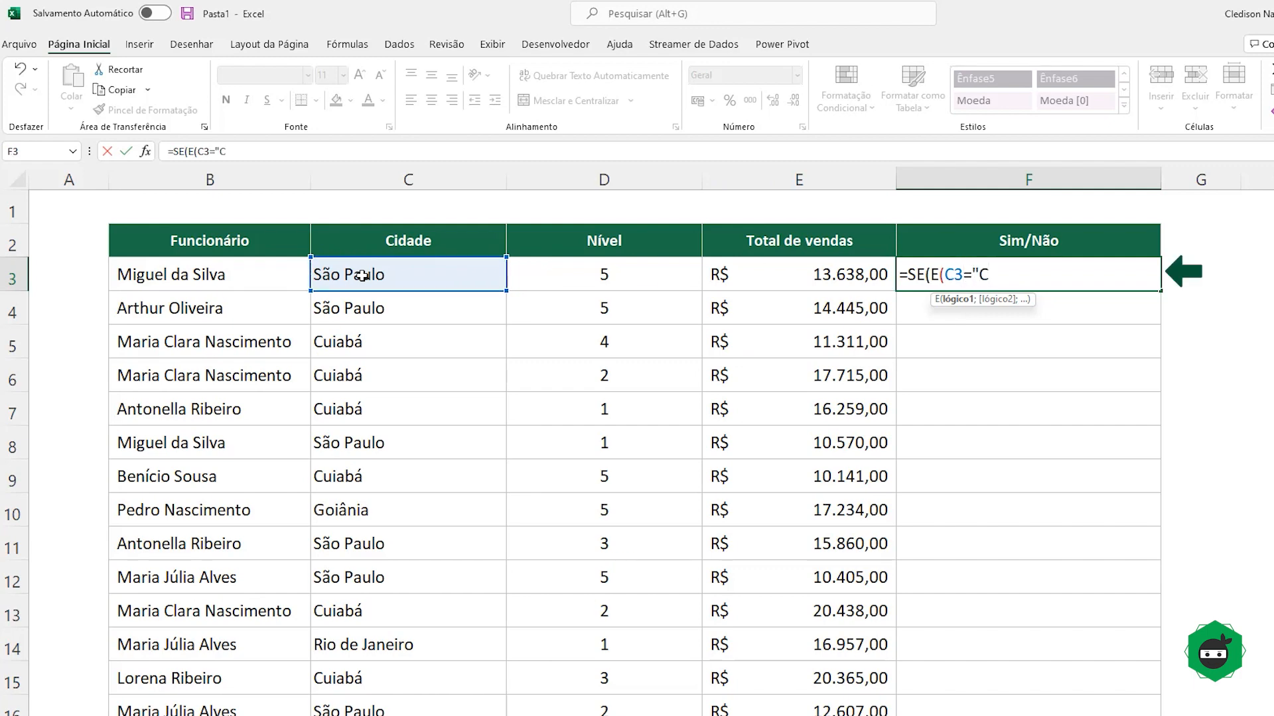
pyautogui.write('uiabá";')
pyautogui.click(640, 267)
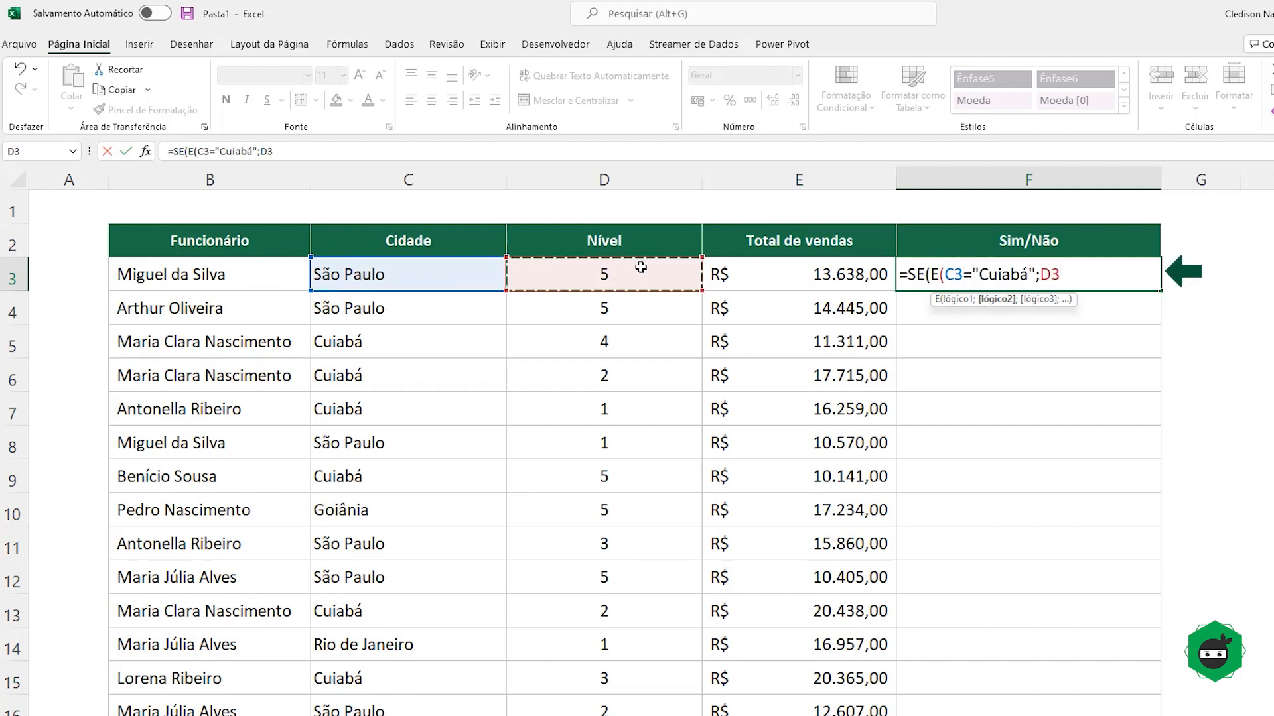
pyautogui.write('=5')
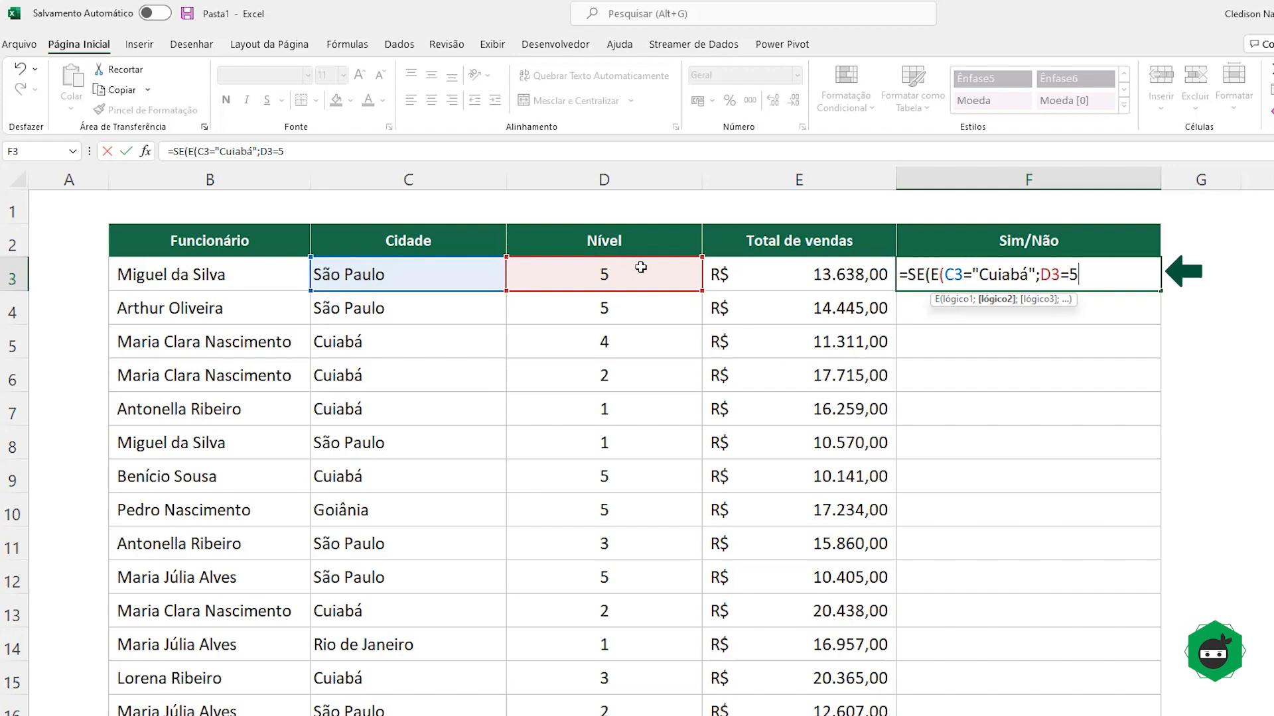
pyautogui.write(';')
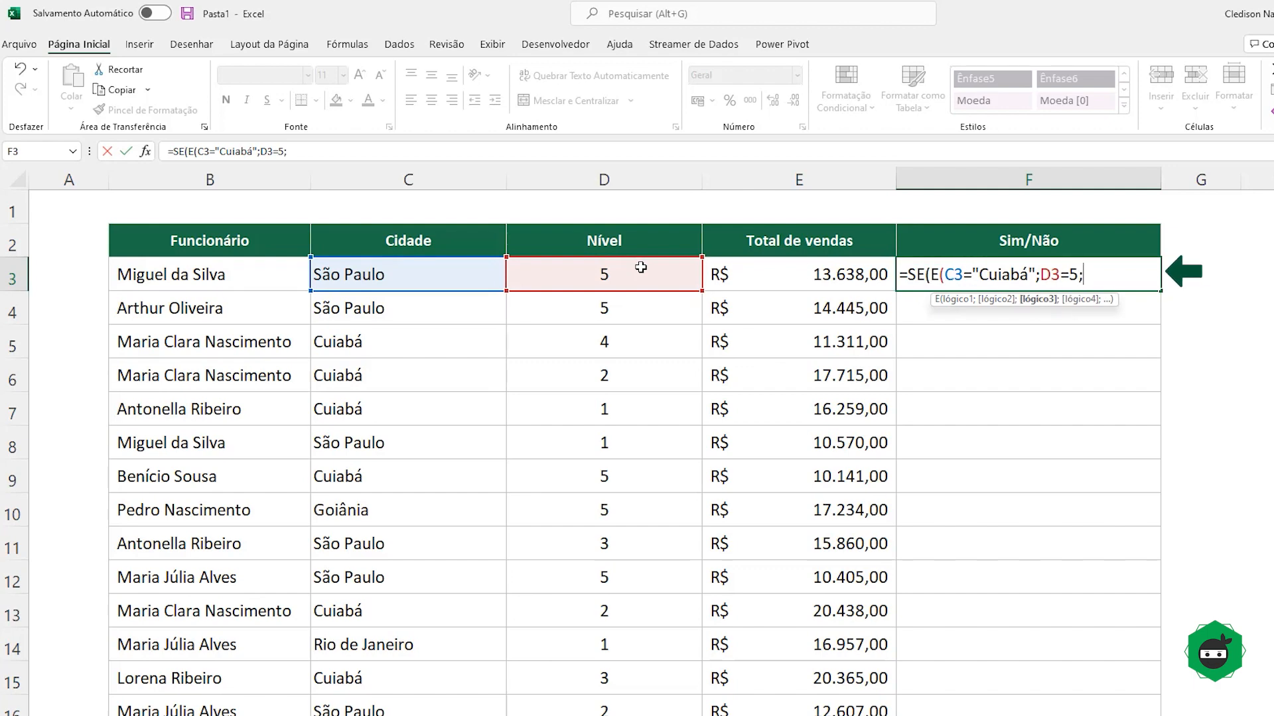
pyautogui.write('"Selecionado";"Não"')
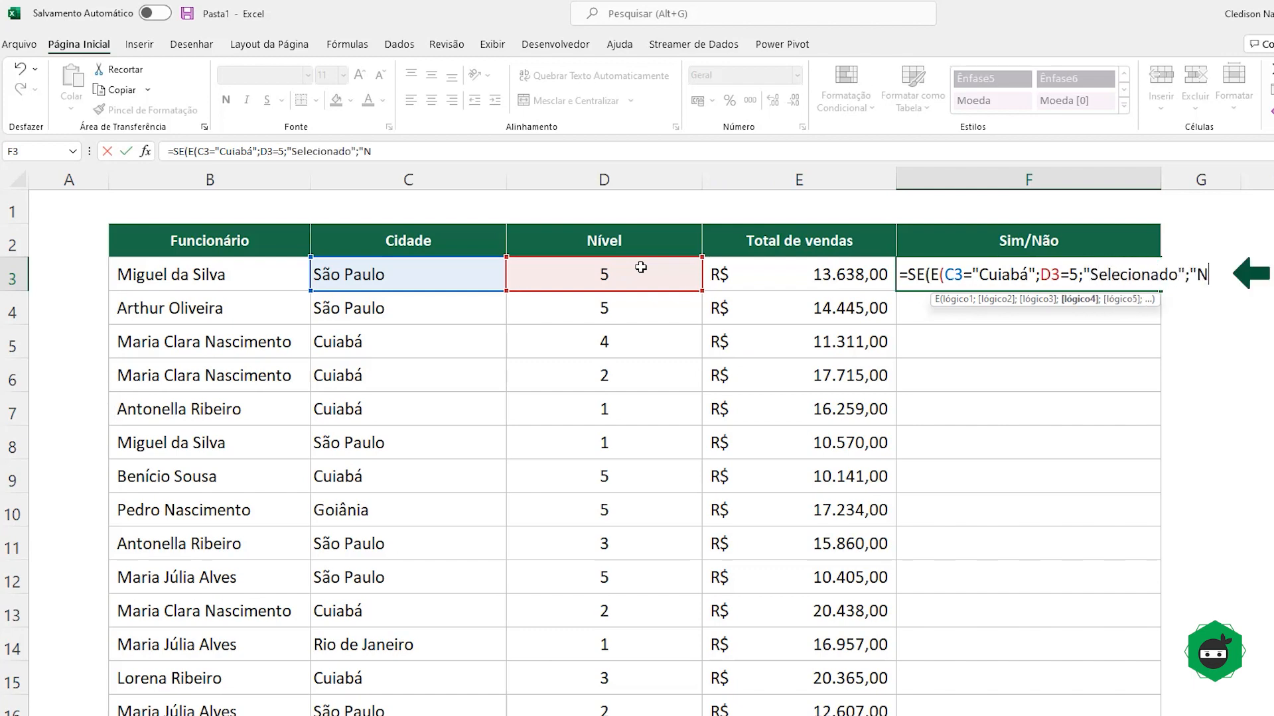
pyautogui.write(')')
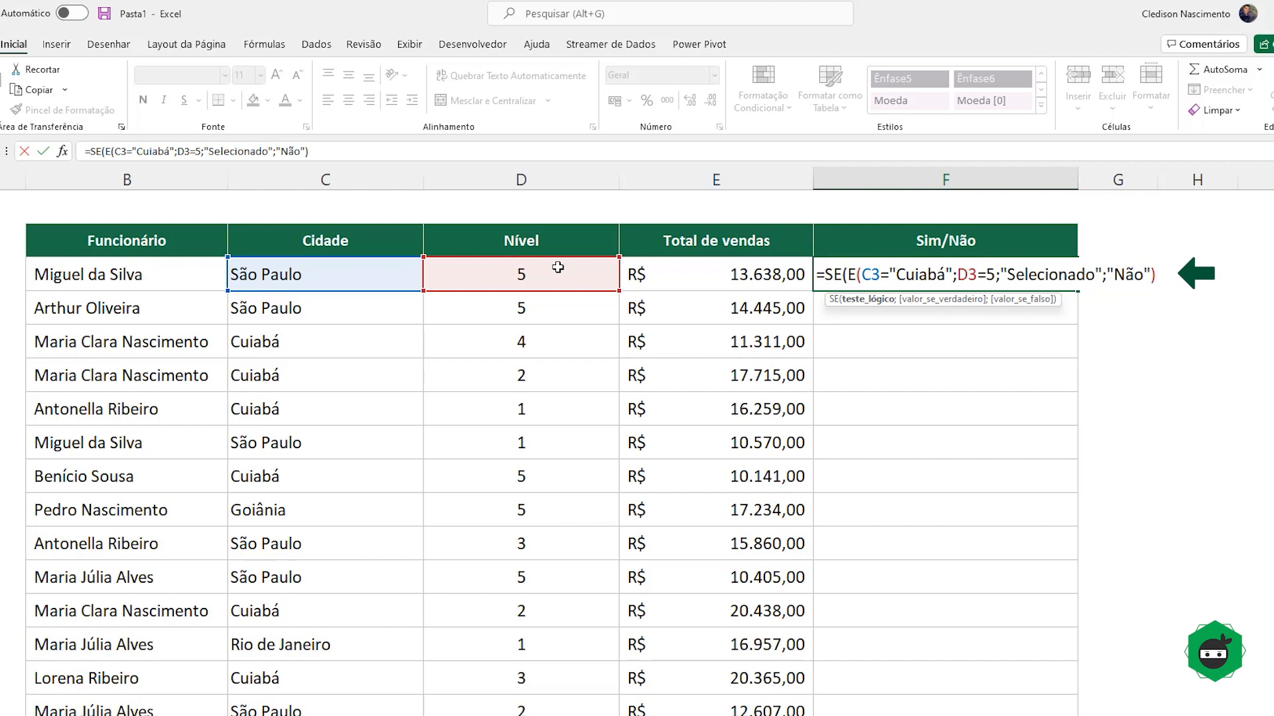
pyautogui.press('Return')
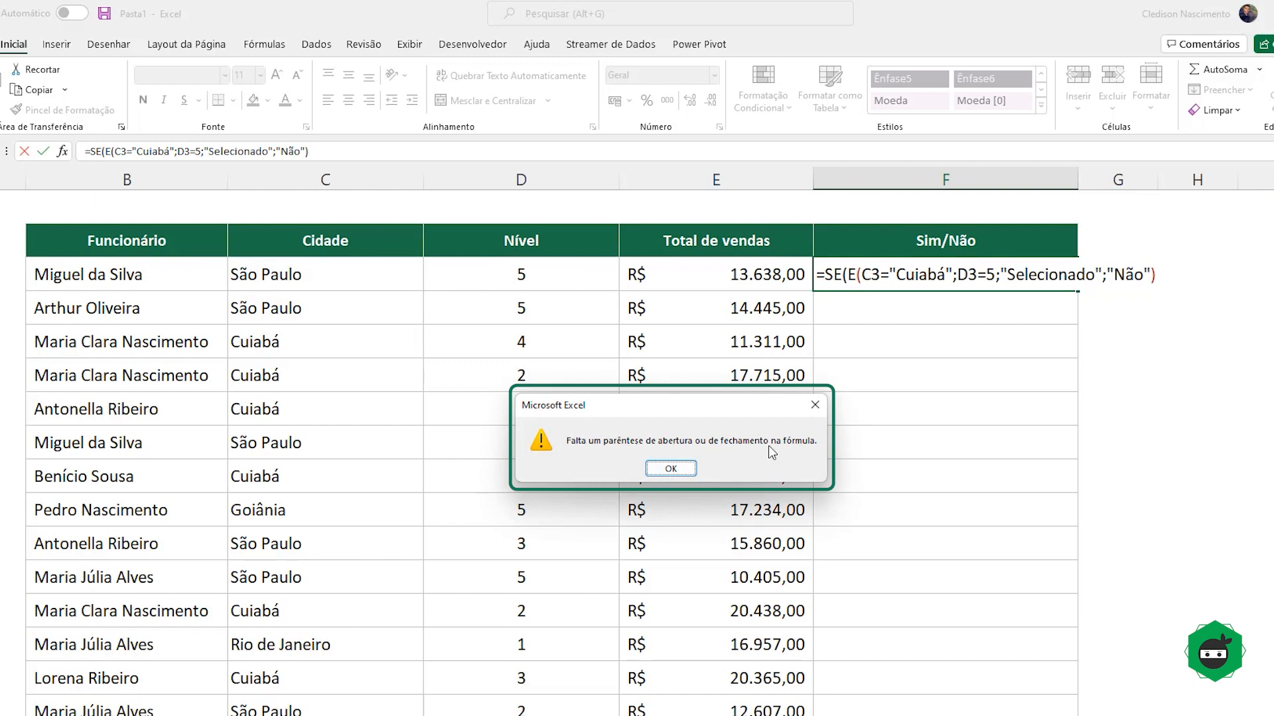
pyautogui.click(689, 465)
# - Try to confirm the unchanged SE formula in F3 again, returning to its text each time
pyautogui.click(1025, 274)
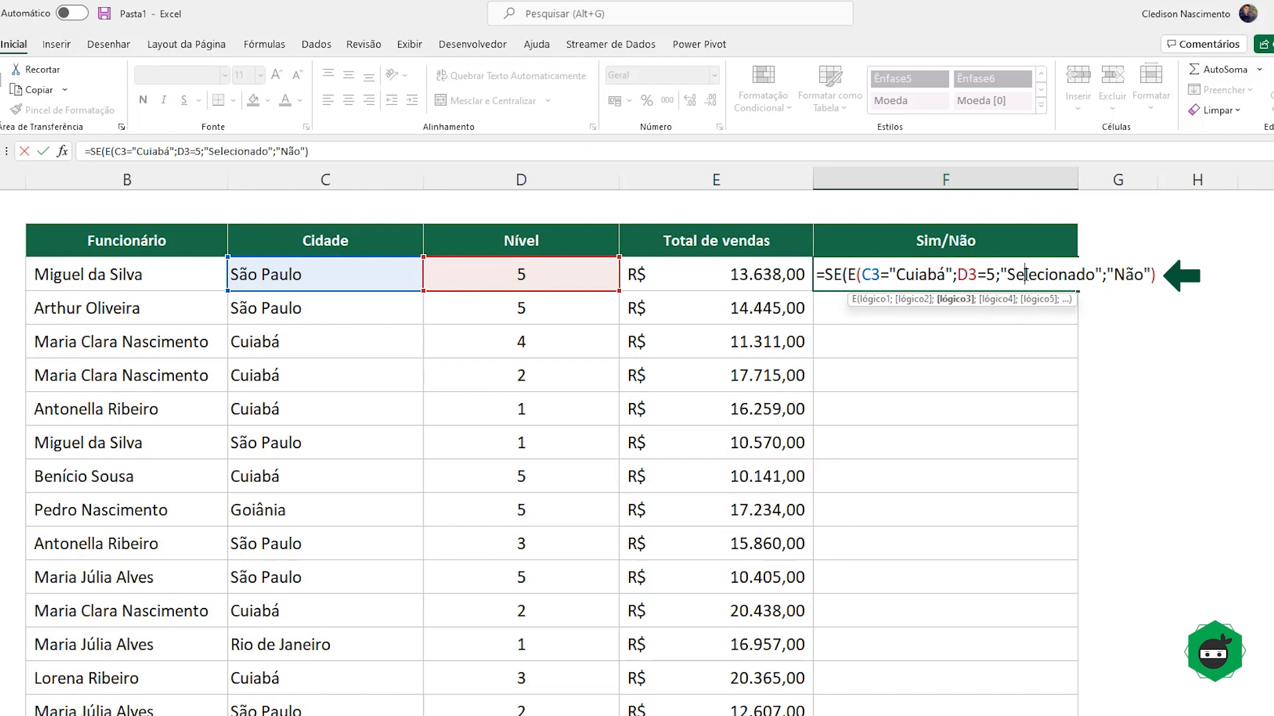
pyautogui.press('Return')
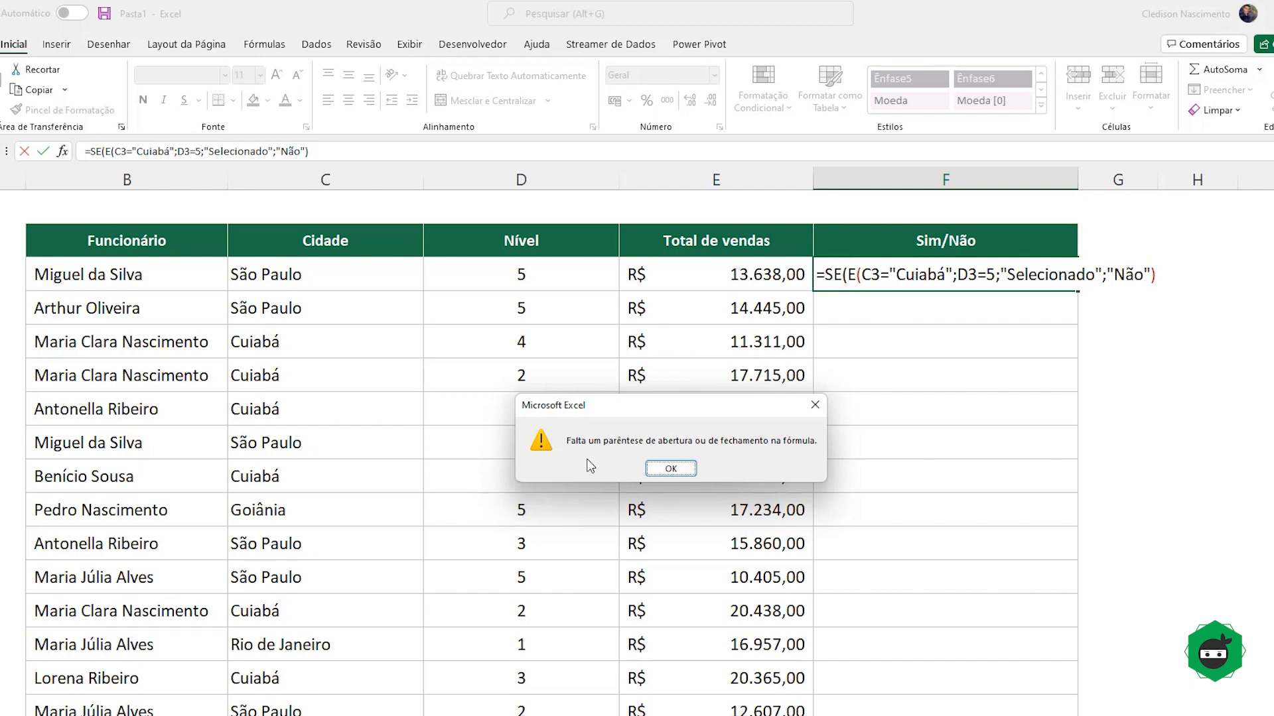
pyautogui.click(670, 469)
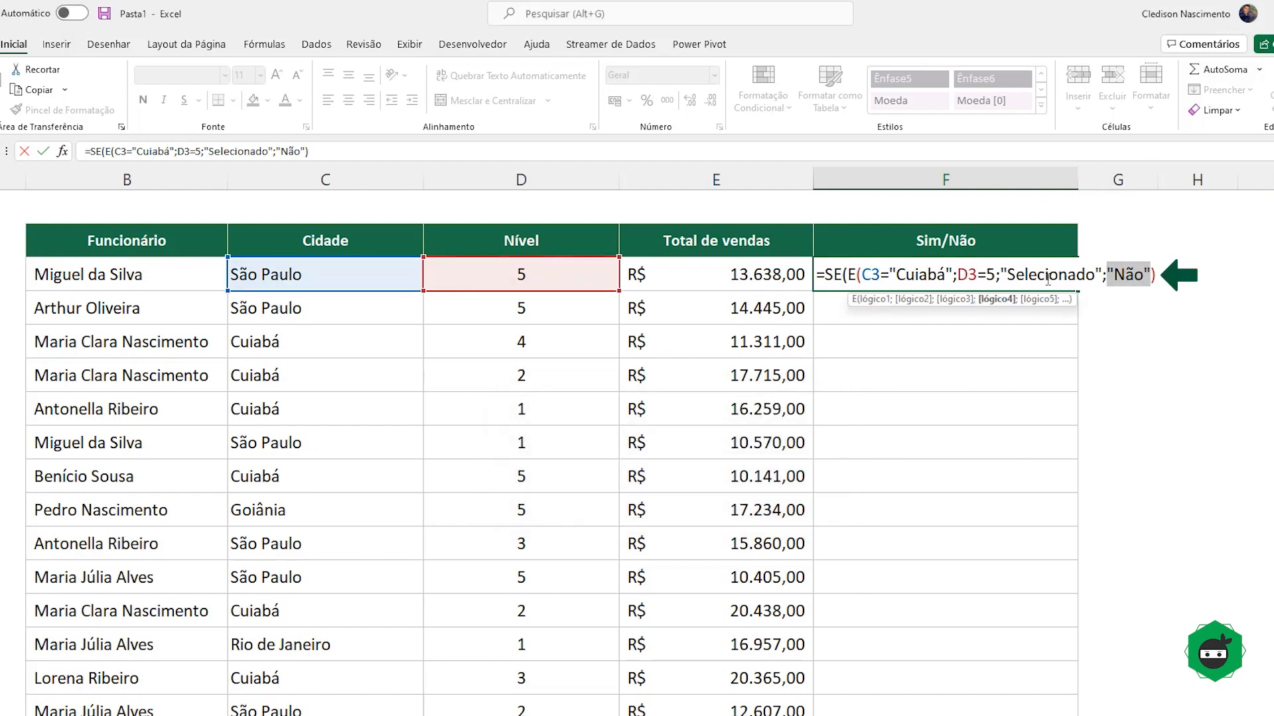
pyautogui.click(1048, 276)
pyautogui.press('Return')
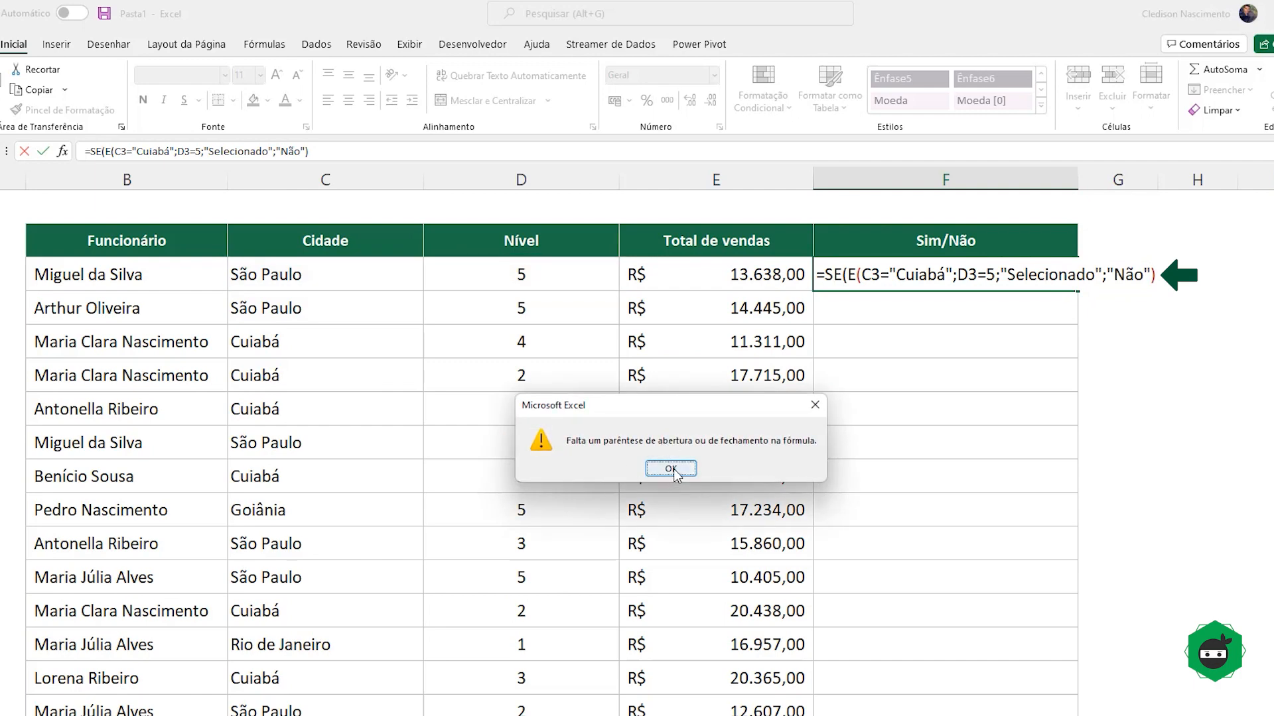
pyautogui.click(672, 469)
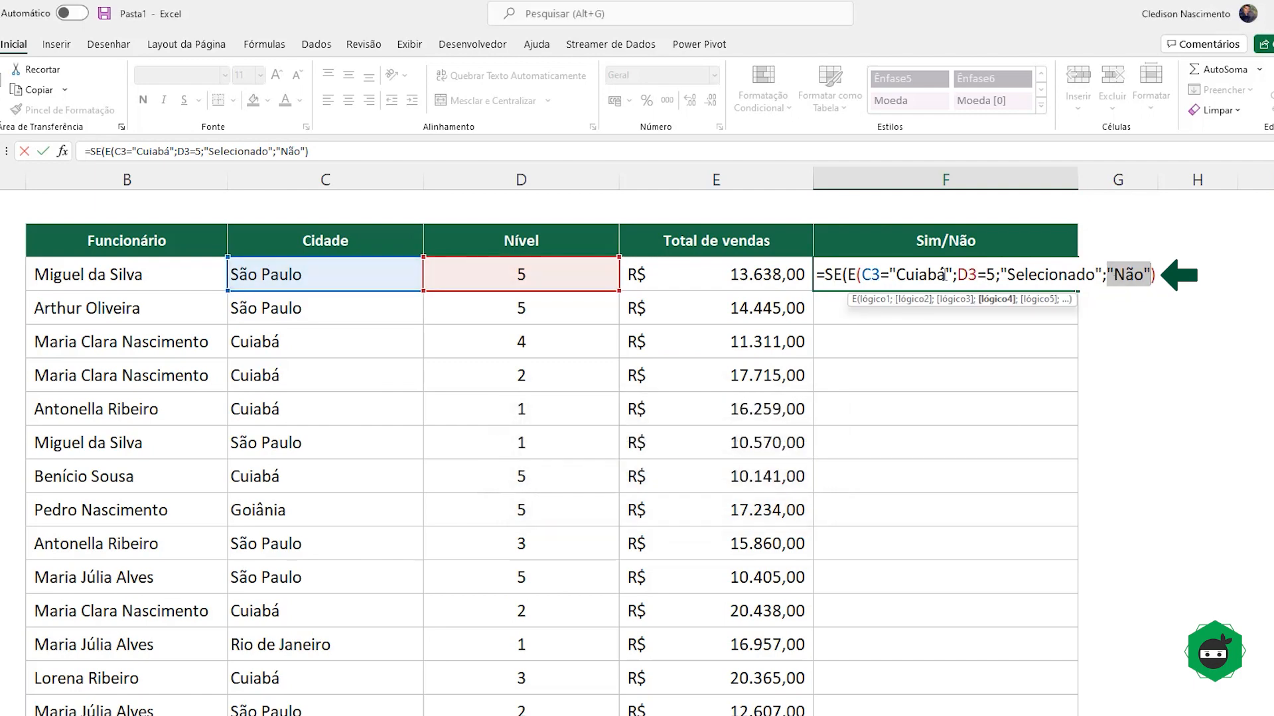
# - Close the E function after D3=5 so F3 reads =SE(E(C3="Cuiabá";D3=5);"Selecionado";"Não")
pyautogui.click(859, 274)
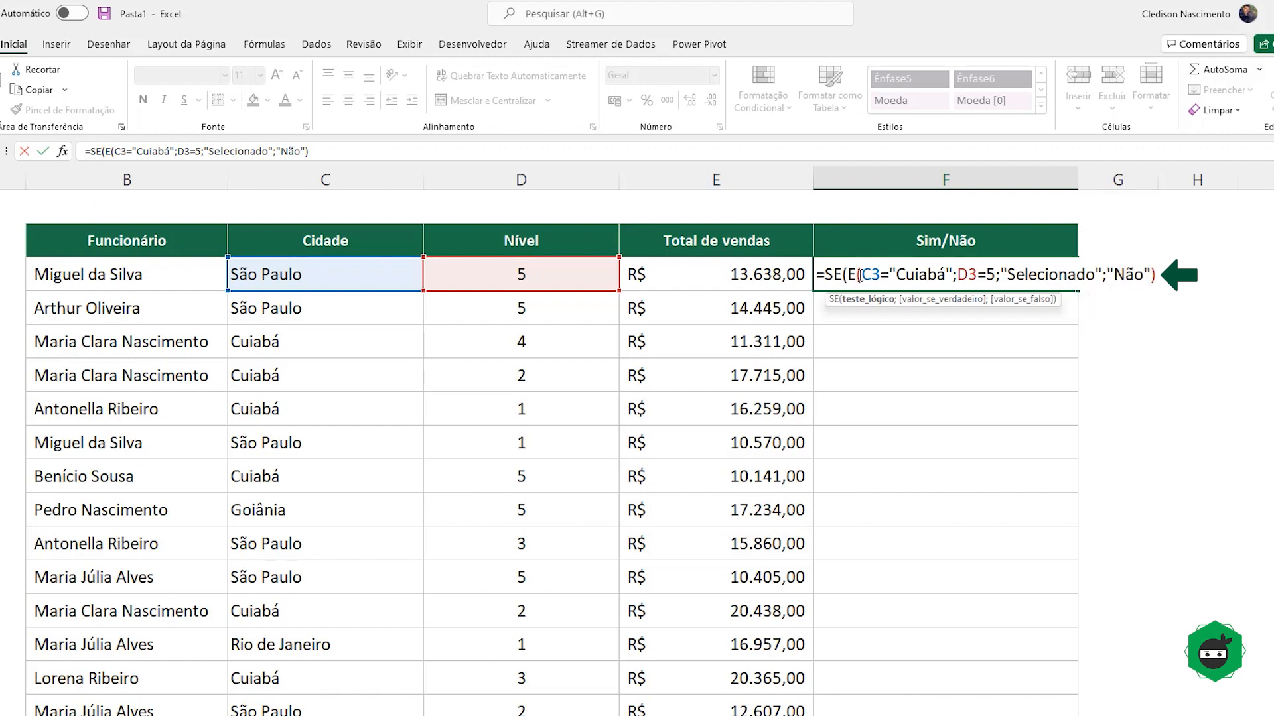
pyautogui.click(993, 278)
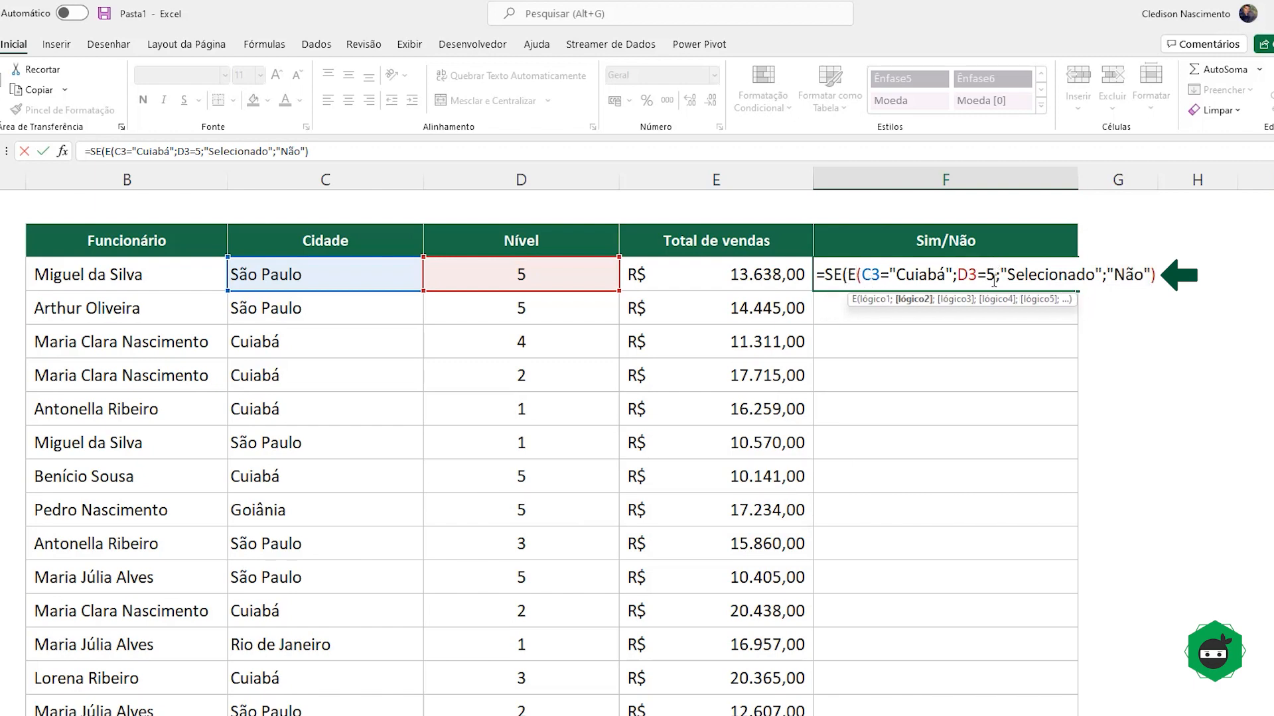
pyautogui.write(')')
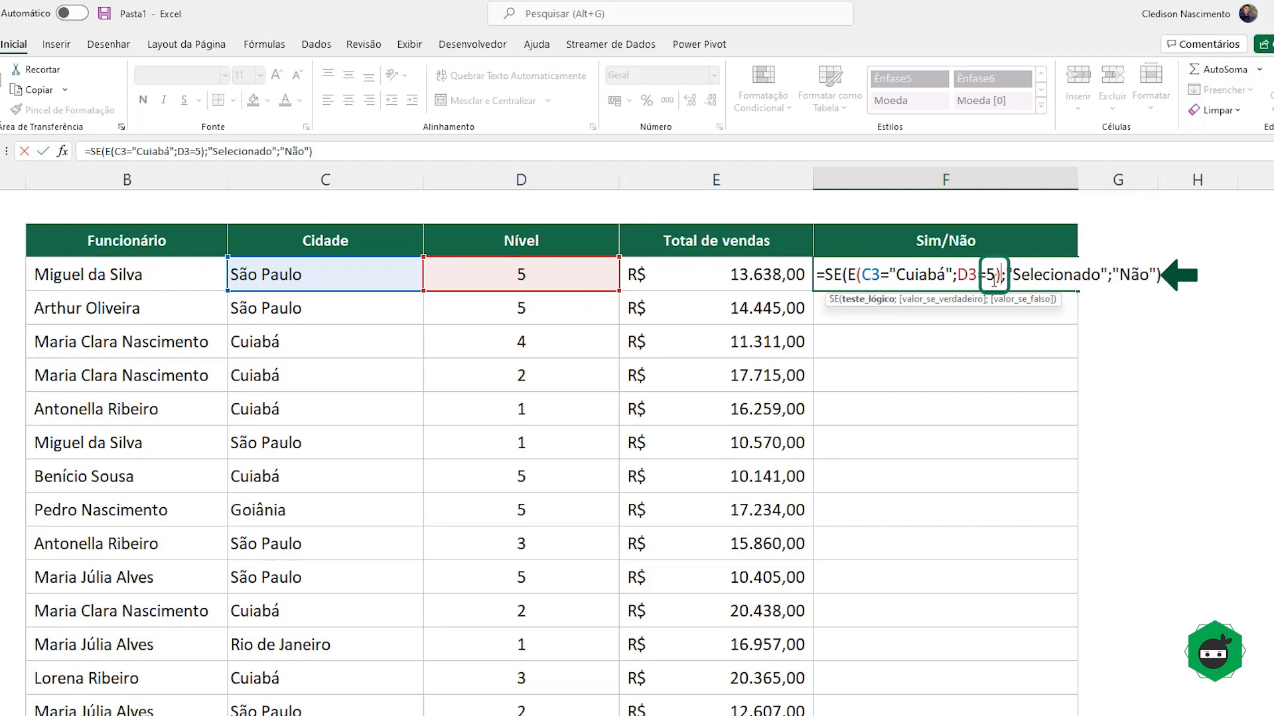
pyautogui.press('Return')
# - Center the F3 result horizontally and fill the formula down the Sim/Não column
pyautogui.click(988, 275)
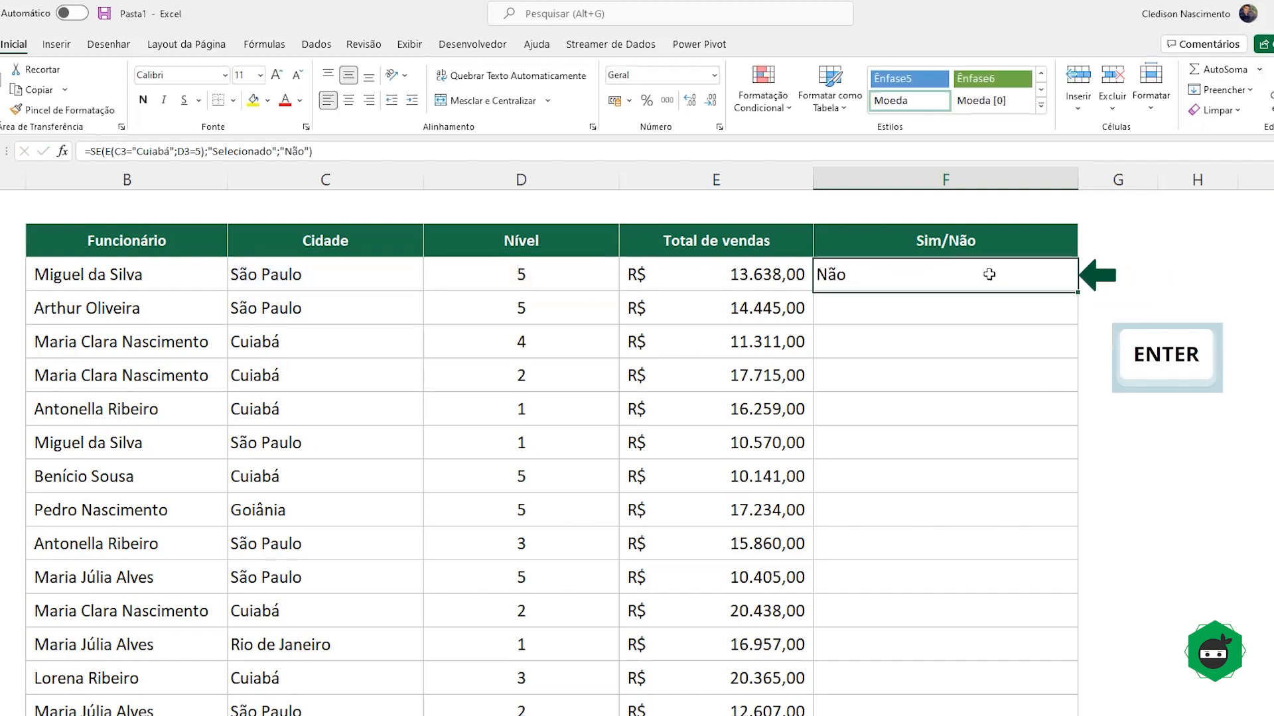
pyautogui.click(354, 105)
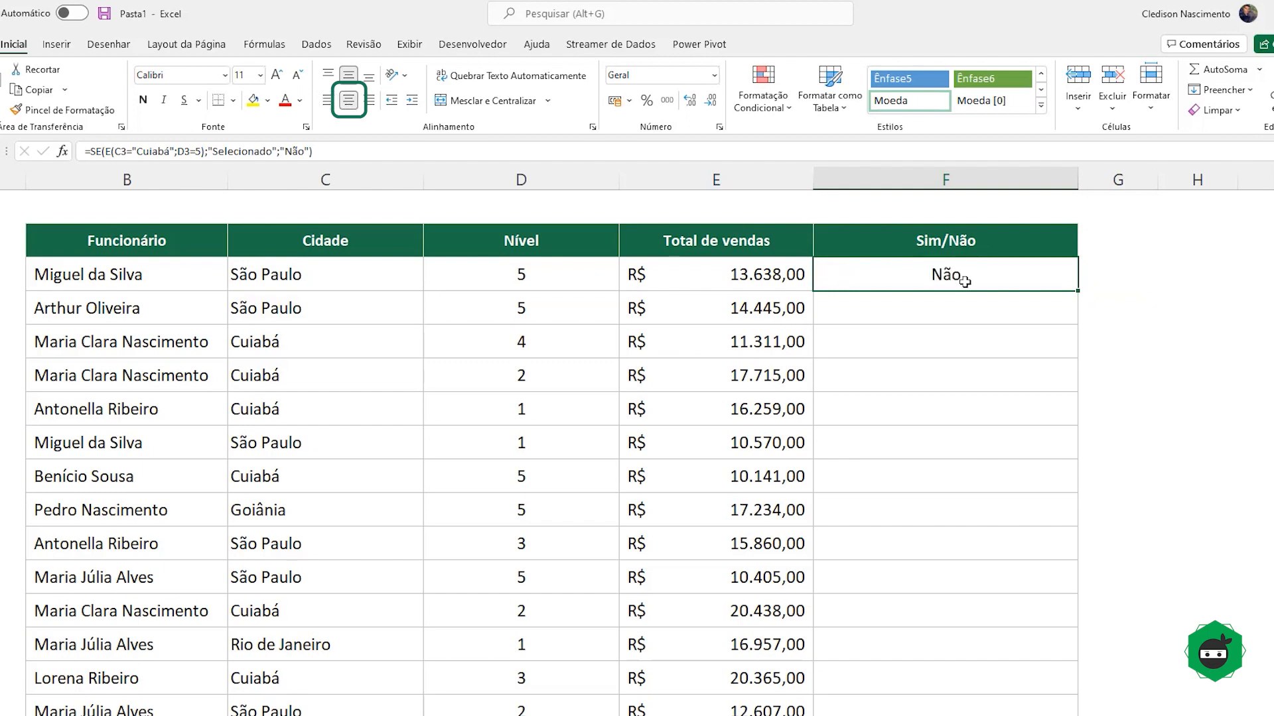
pyautogui.doubleClick(1079, 289)
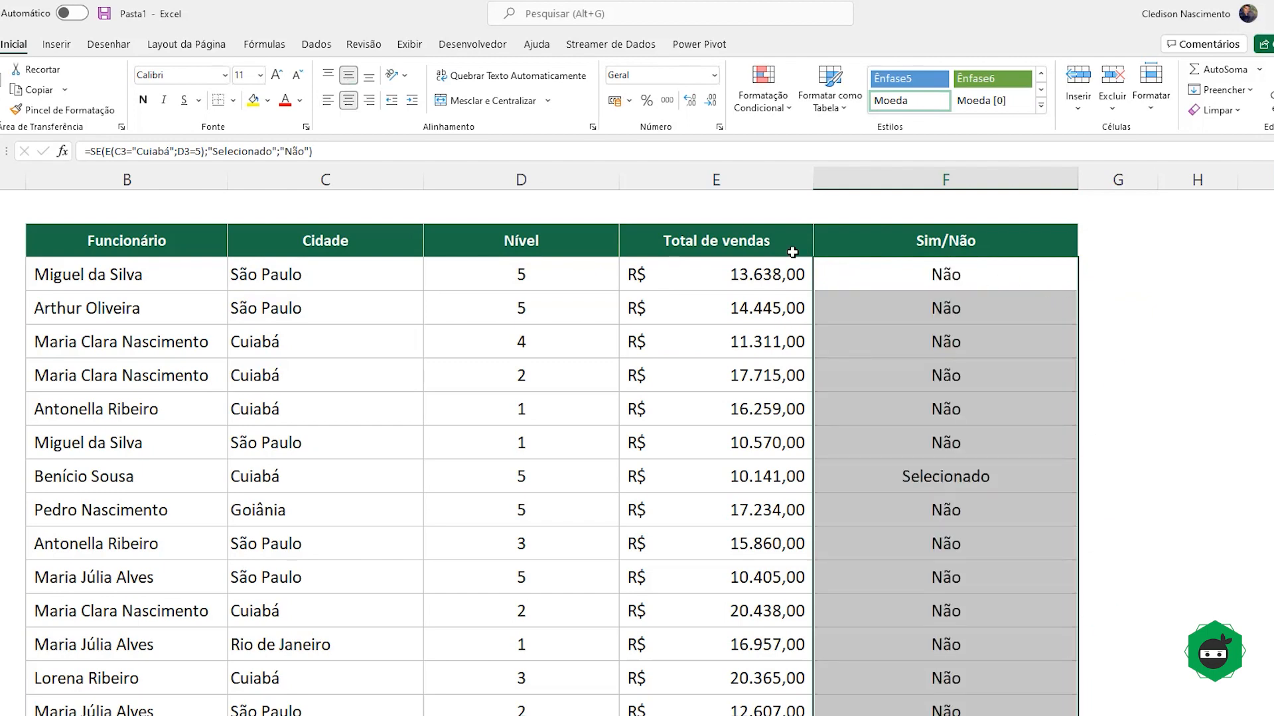
pyautogui.click(183, 249)
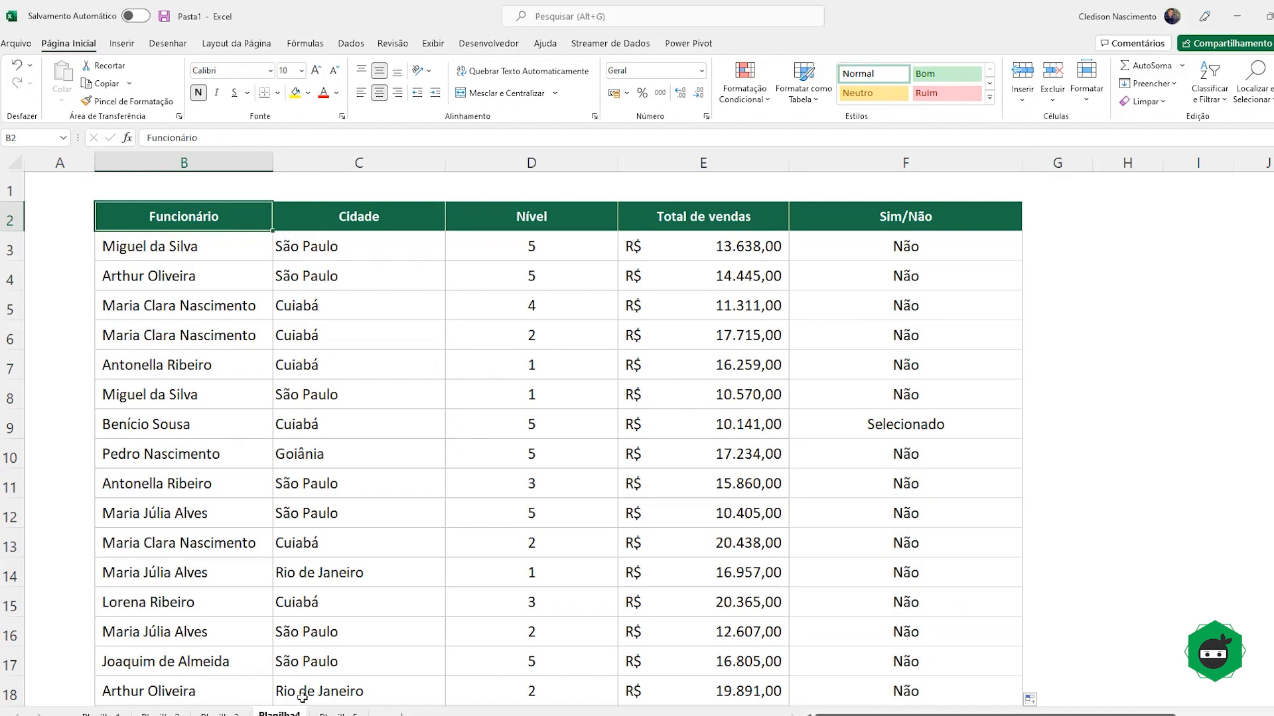
# - Create a pivot table on a new worksheet from the sales table on Planilha5
pyautogui.click(339, 713)
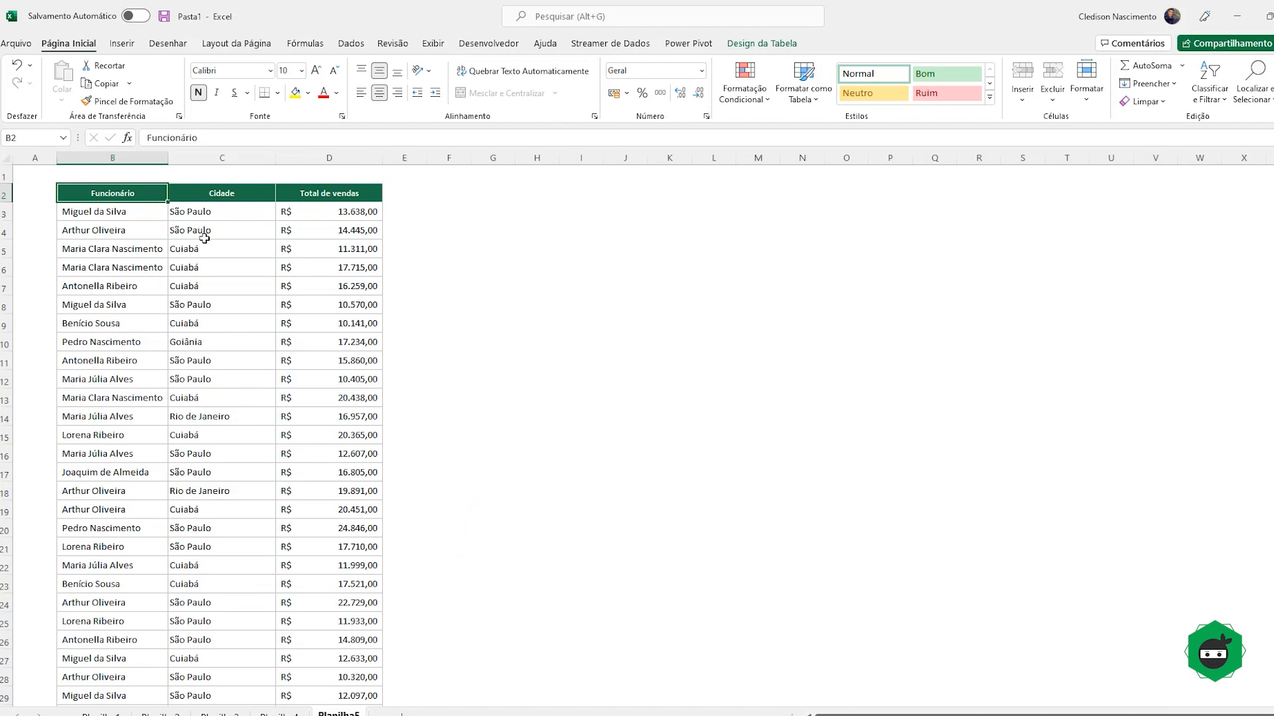
pyautogui.click(761, 44)
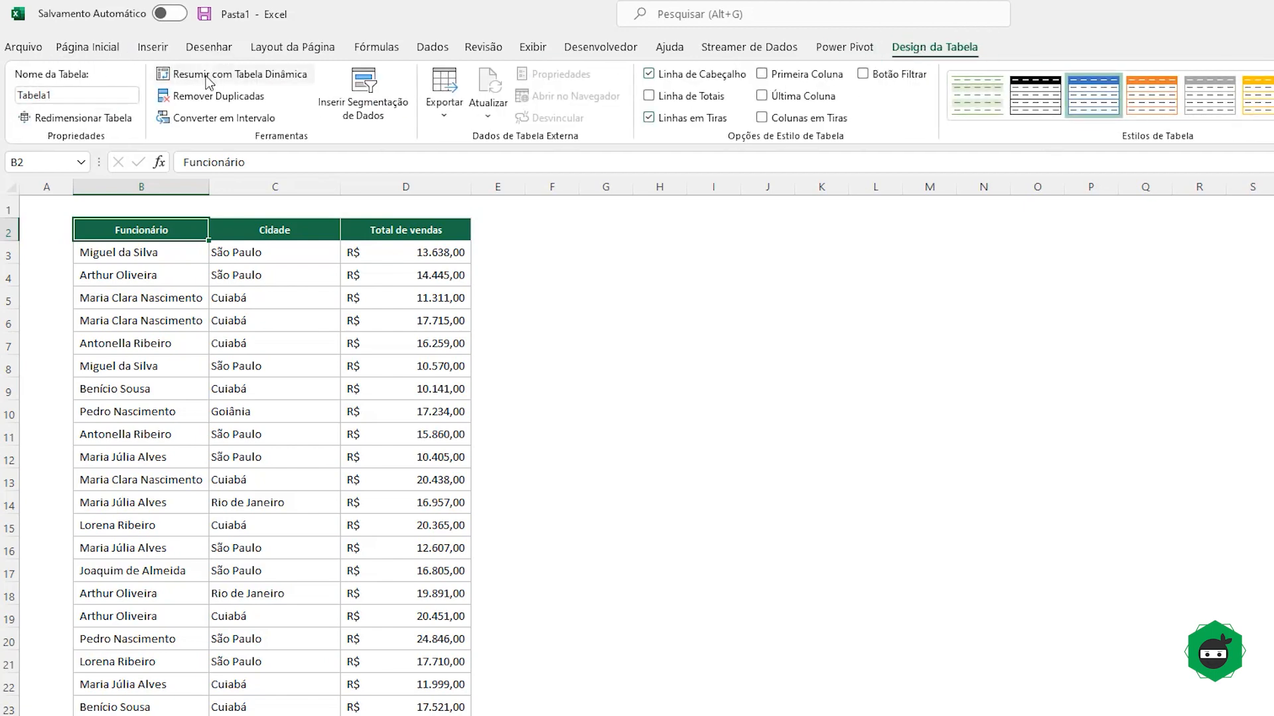
pyautogui.click(152, 47)
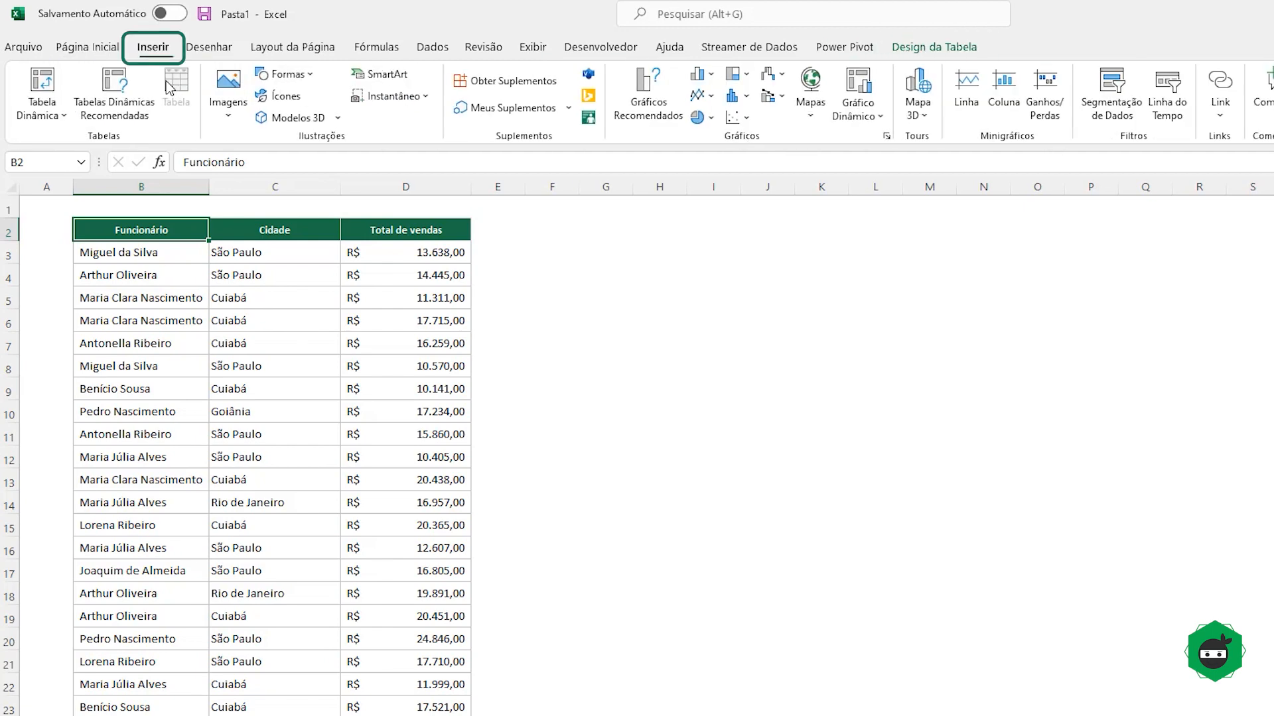
pyautogui.click(41, 86)
pyautogui.click(412, 538)
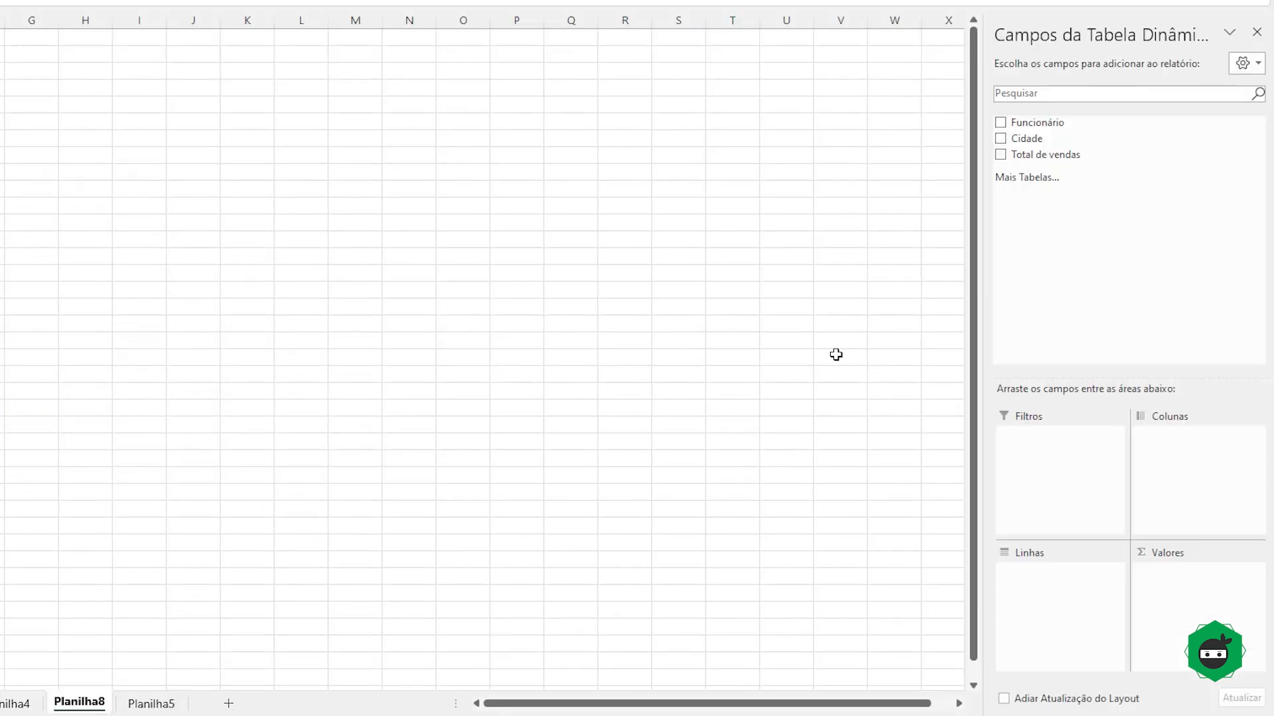
# - Add Funcionário to the pivot table's rows and Total de vendas to its values, and select the summed cells B4:B14
pyautogui.moveTo(1031, 122); pyautogui.dragTo(1062, 601)
pyautogui.moveTo(1061, 154); pyautogui.dragTo(1192, 595)
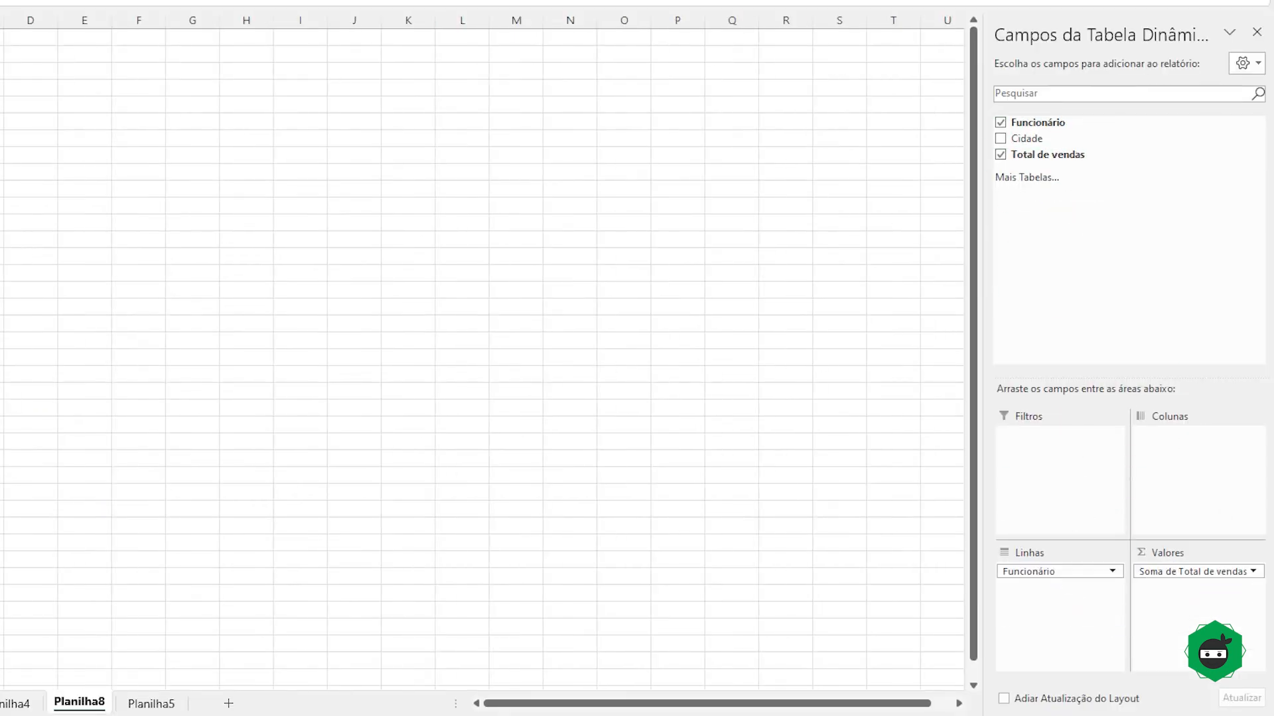
pyautogui.moveTo(195, 229); pyautogui.dragTo(206, 393)
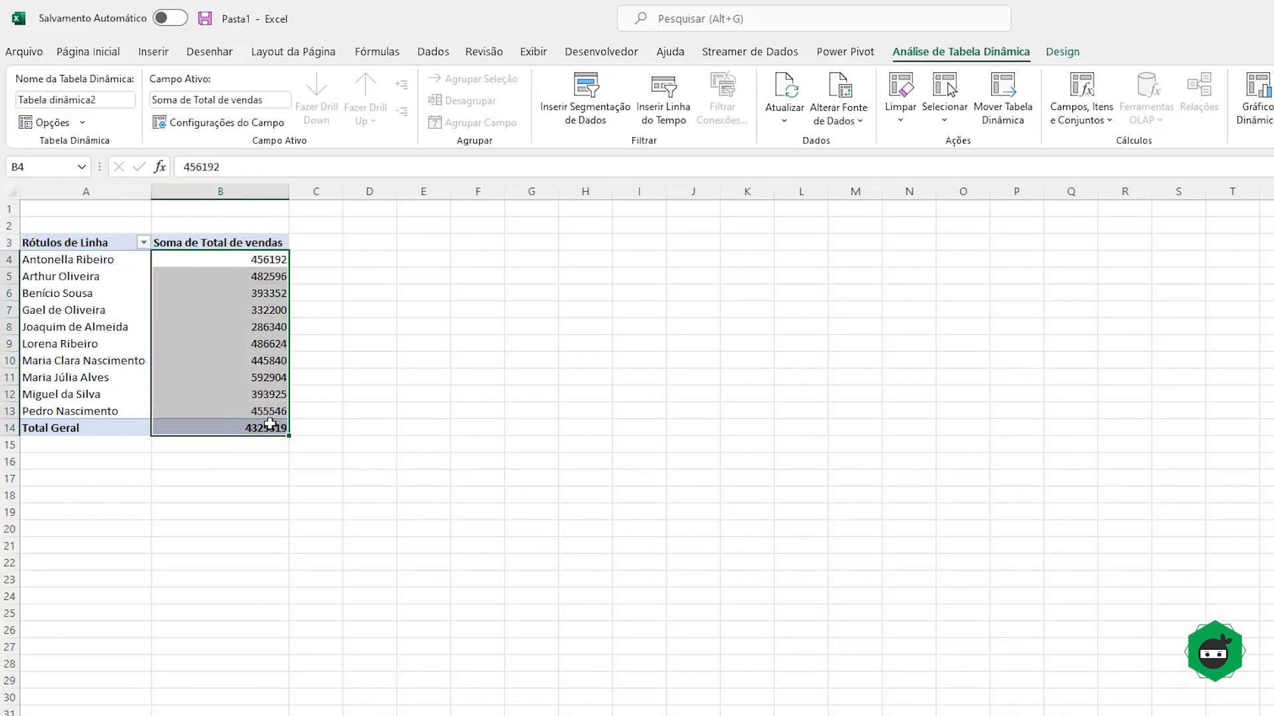
# - Format the summed sales values in B4:B14 with the Contábil number category
pyautogui.hotkey('ctrl', '1')
pyautogui.click(163, 265)
pyautogui.click(158, 330)
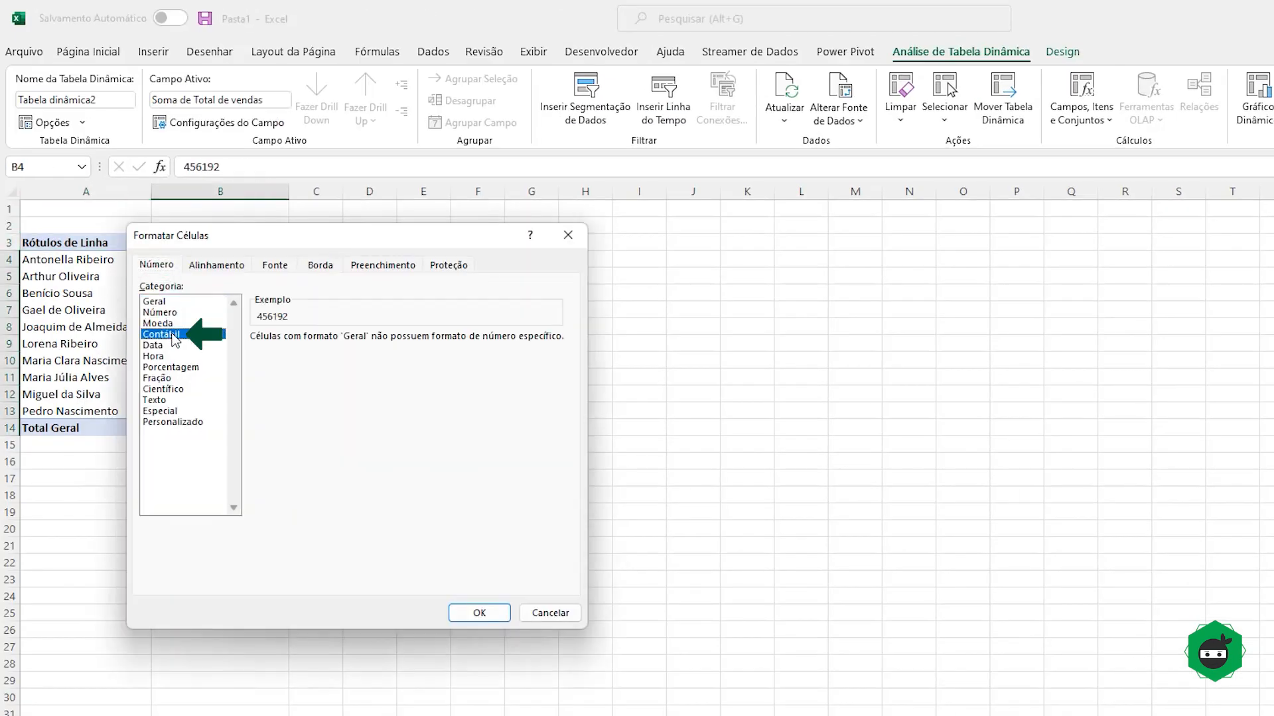
pyautogui.click(479, 613)
pyautogui.click(165, 329)
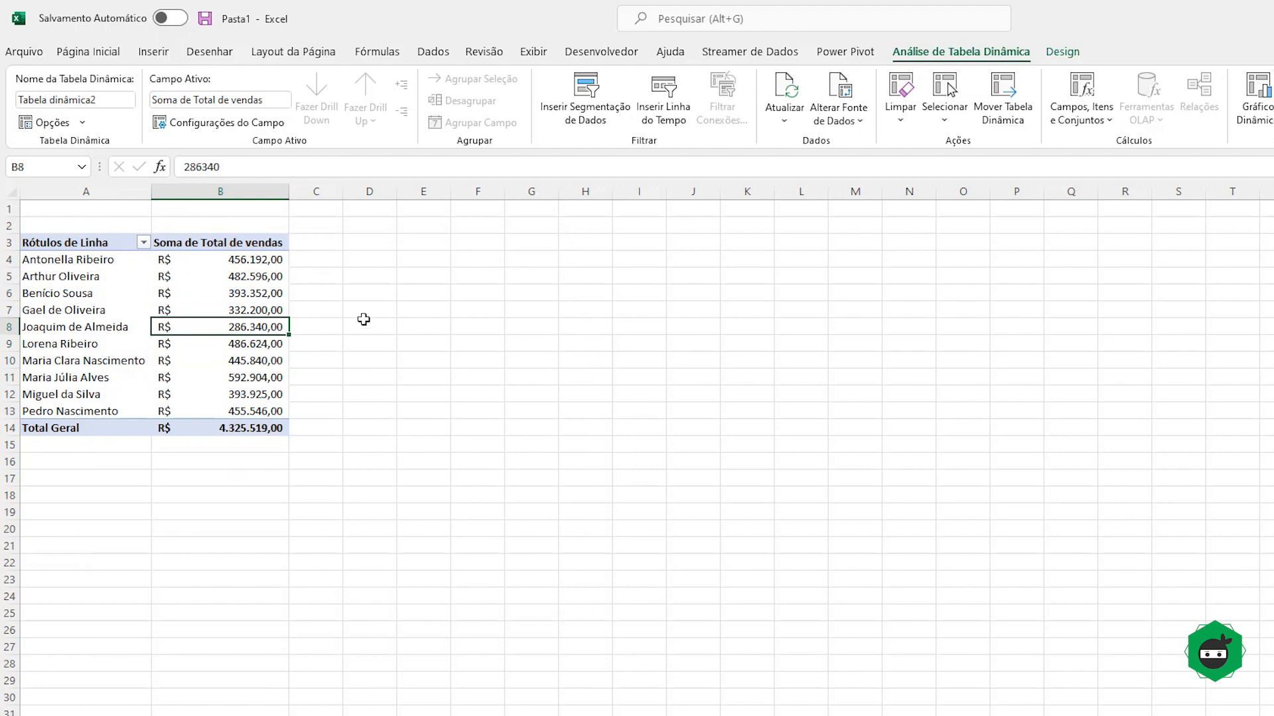
# - Insert a Cidade slicer for the pivot table and place it beside the table, near columns F to H
pyautogui.click(585, 96)
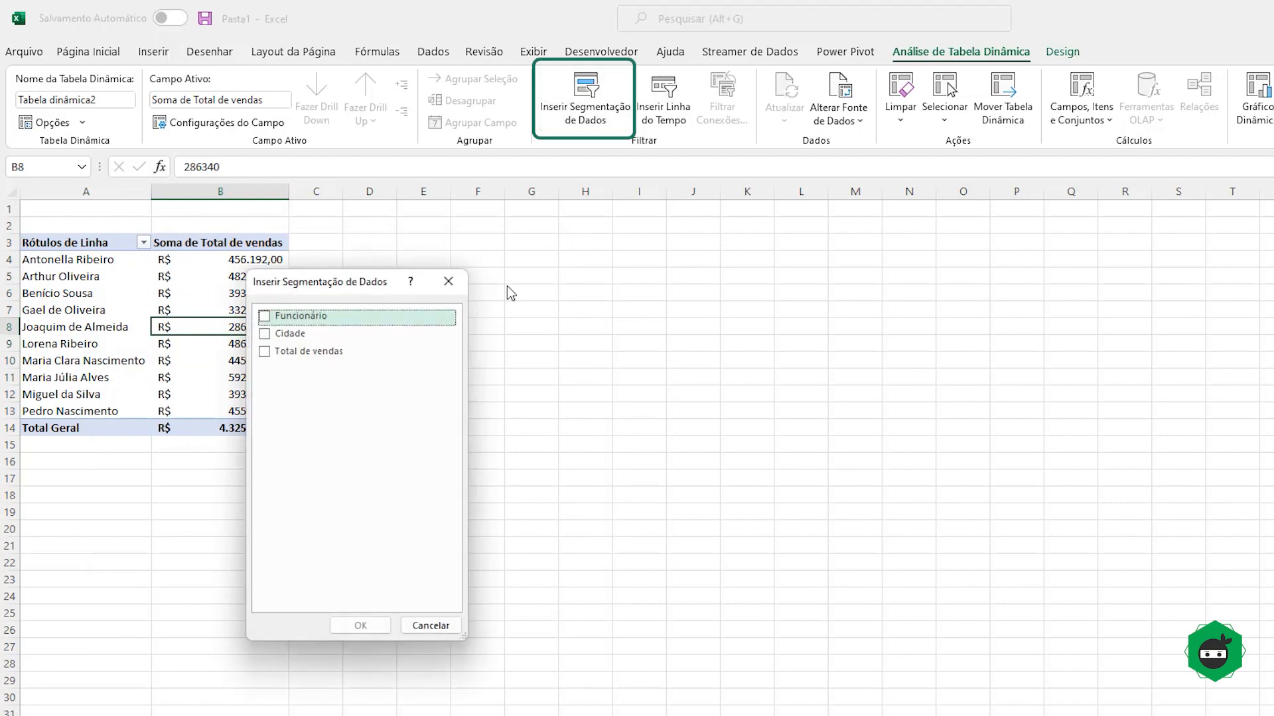
pyautogui.click(265, 334)
pyautogui.click(360, 625)
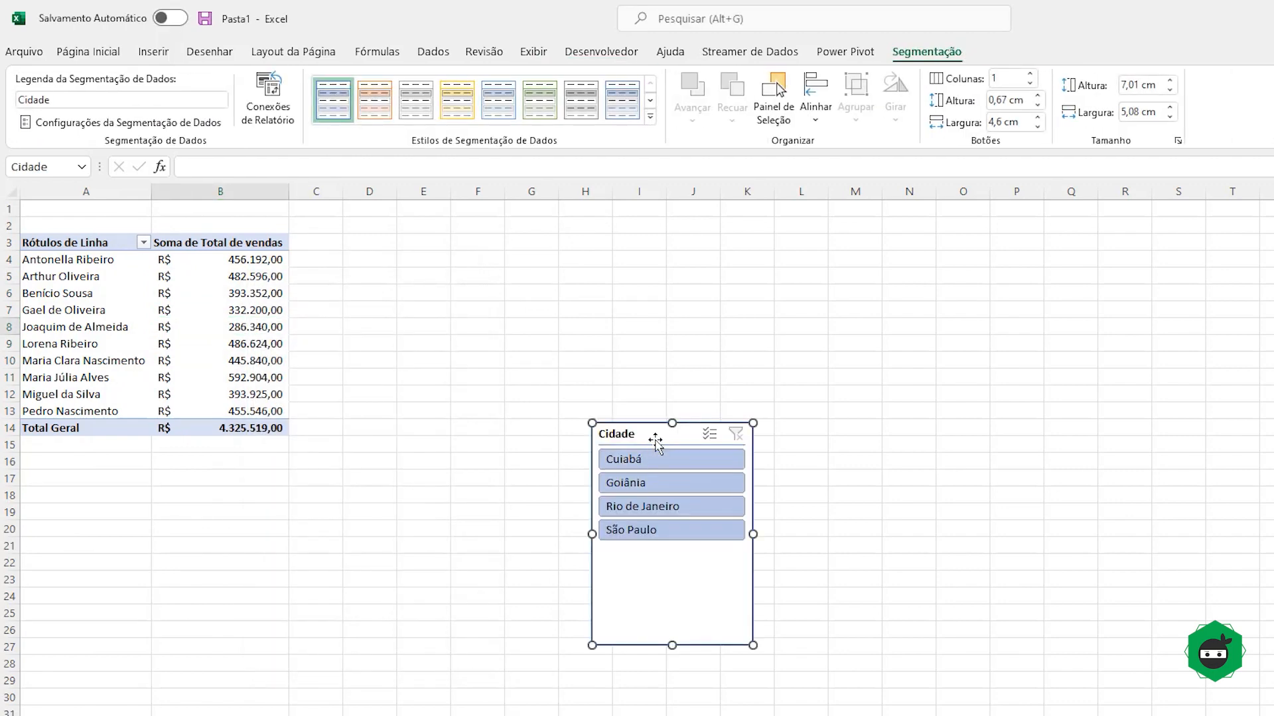
pyautogui.moveTo(647, 439); pyautogui.dragTo(503, 262)
# - Filter the pivot table by Cuiabá, Goiânia, Rio de Janeiro and São Paulo in turn with the slicer, and clear the filter
pyautogui.click(502, 282)
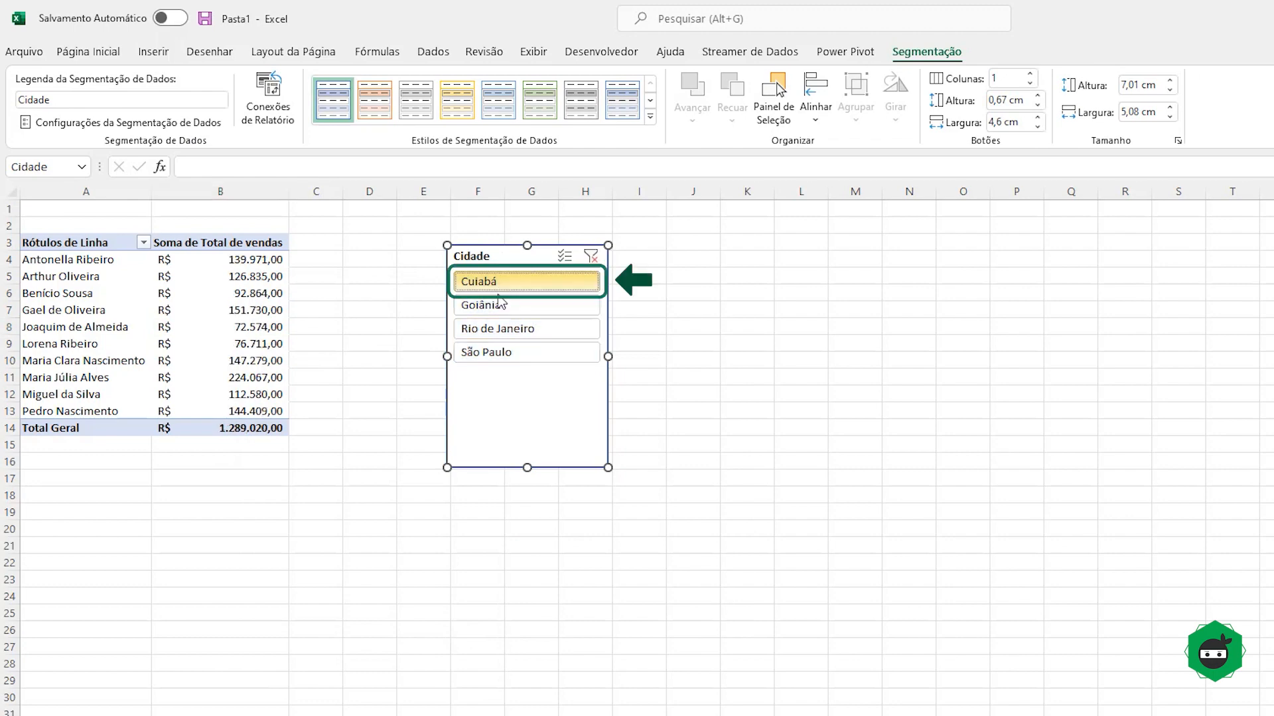
pyautogui.click(502, 307)
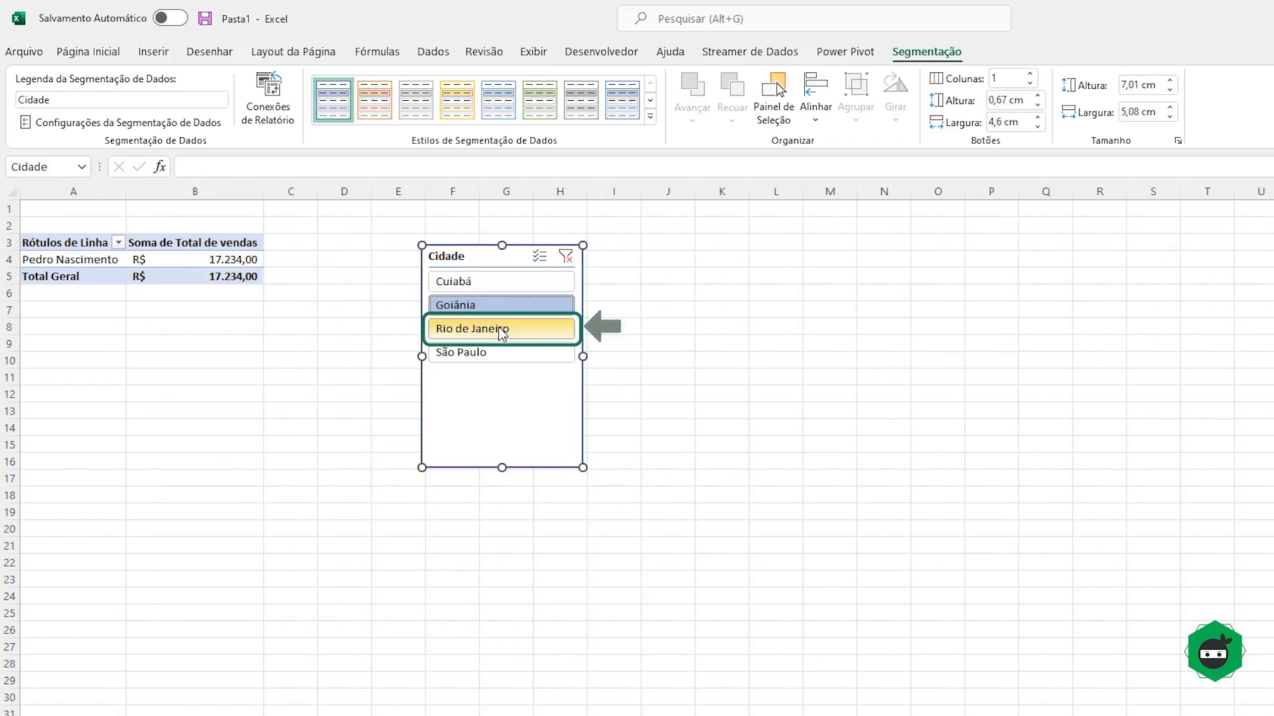
pyautogui.click(503, 330)
pyautogui.click(493, 352)
pyautogui.click(498, 284)
pyautogui.click(501, 307)
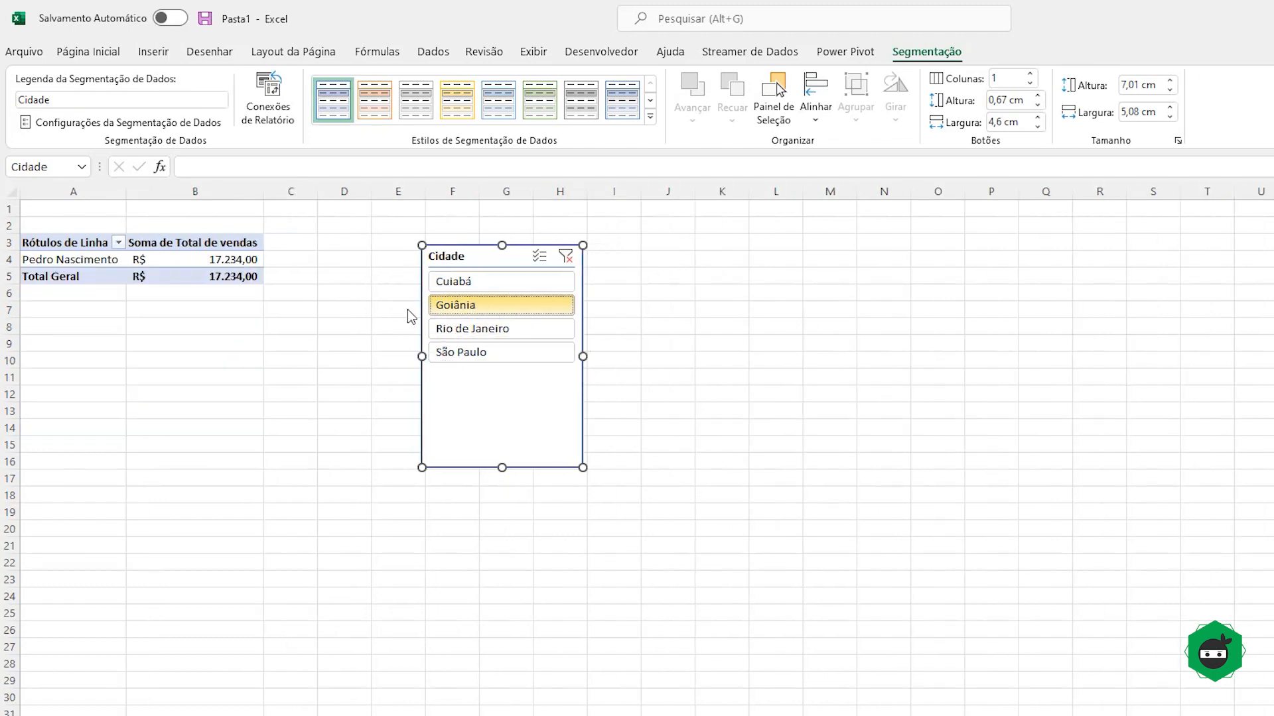
pyautogui.click(565, 256)
pyautogui.click(700, 432)
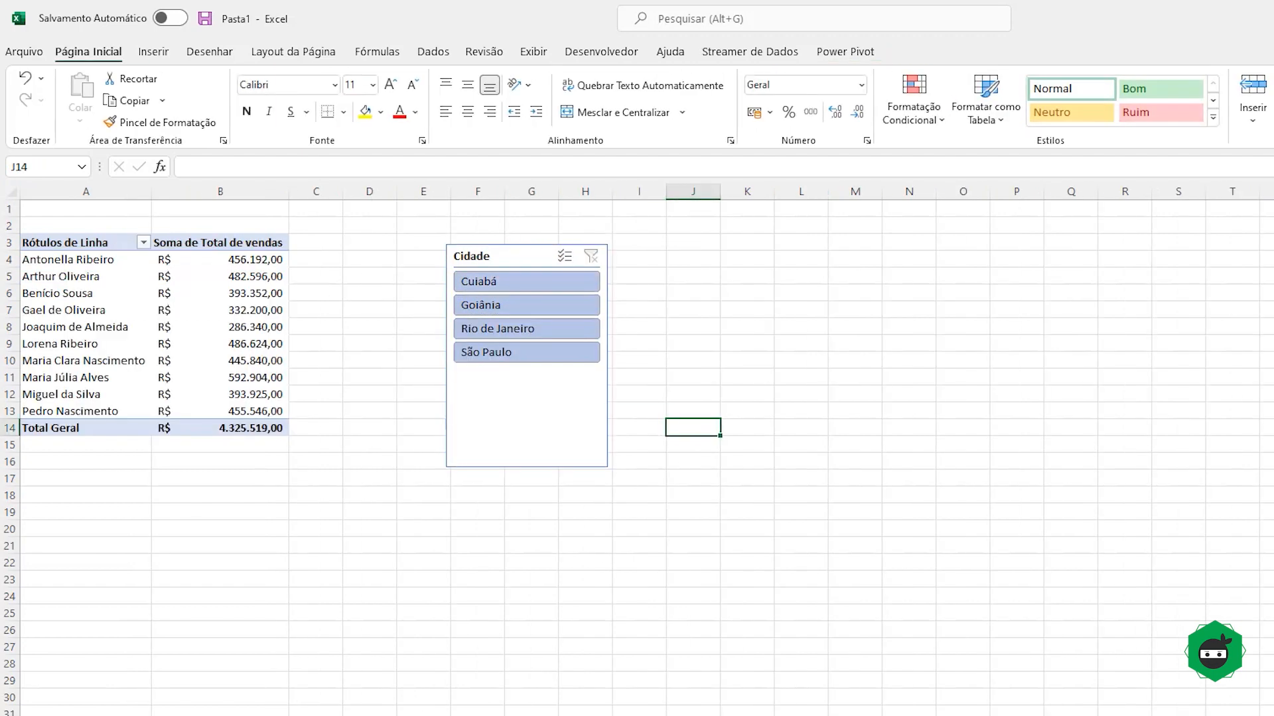
# - Replace the city in cell C10 of the sales table with São Paulo
pyautogui.hotkey('ctrl', 'pagedown')
pyautogui.click(294, 235)
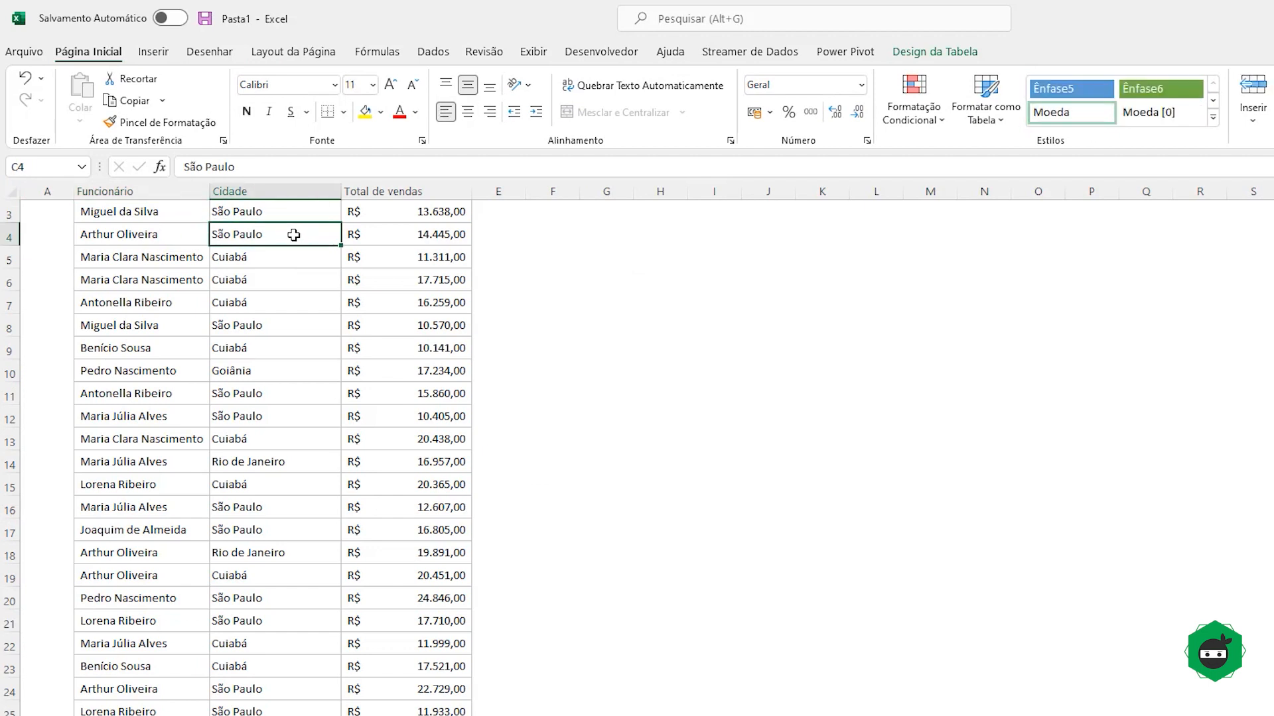
pyautogui.press('Up')
pyautogui.press('Up')
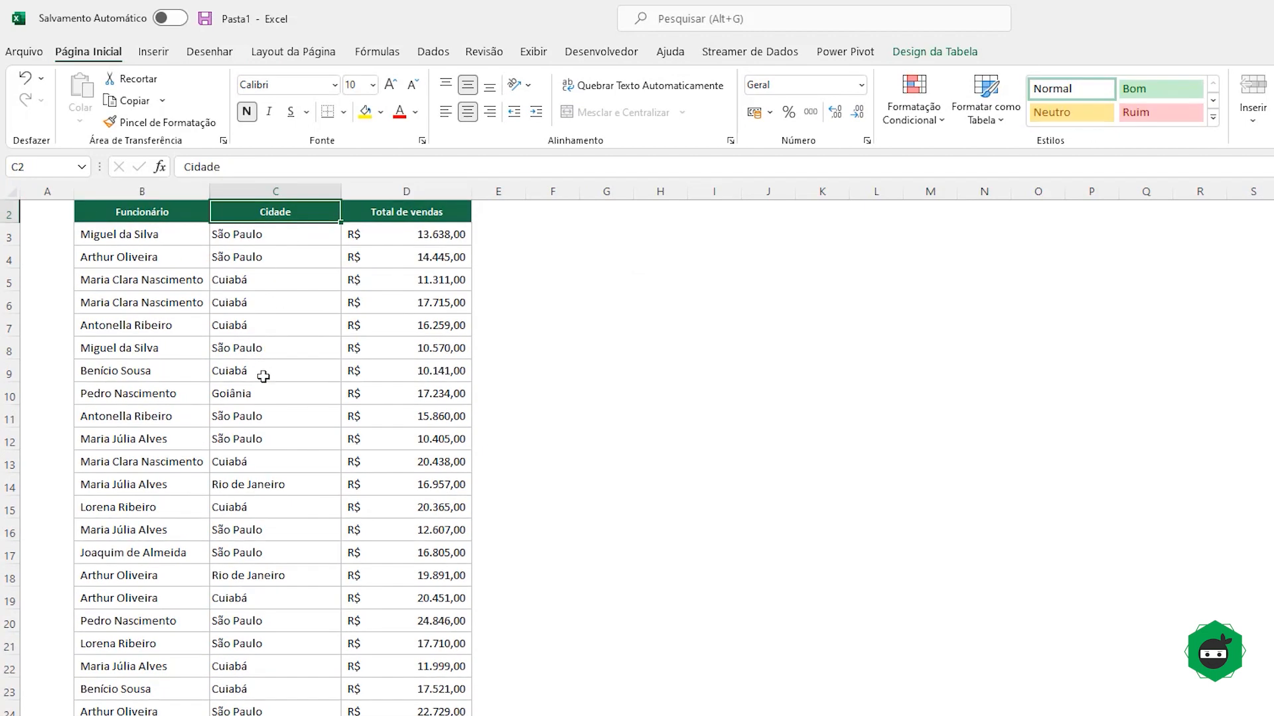
pyautogui.click(260, 398)
pyautogui.write('São Paulo')
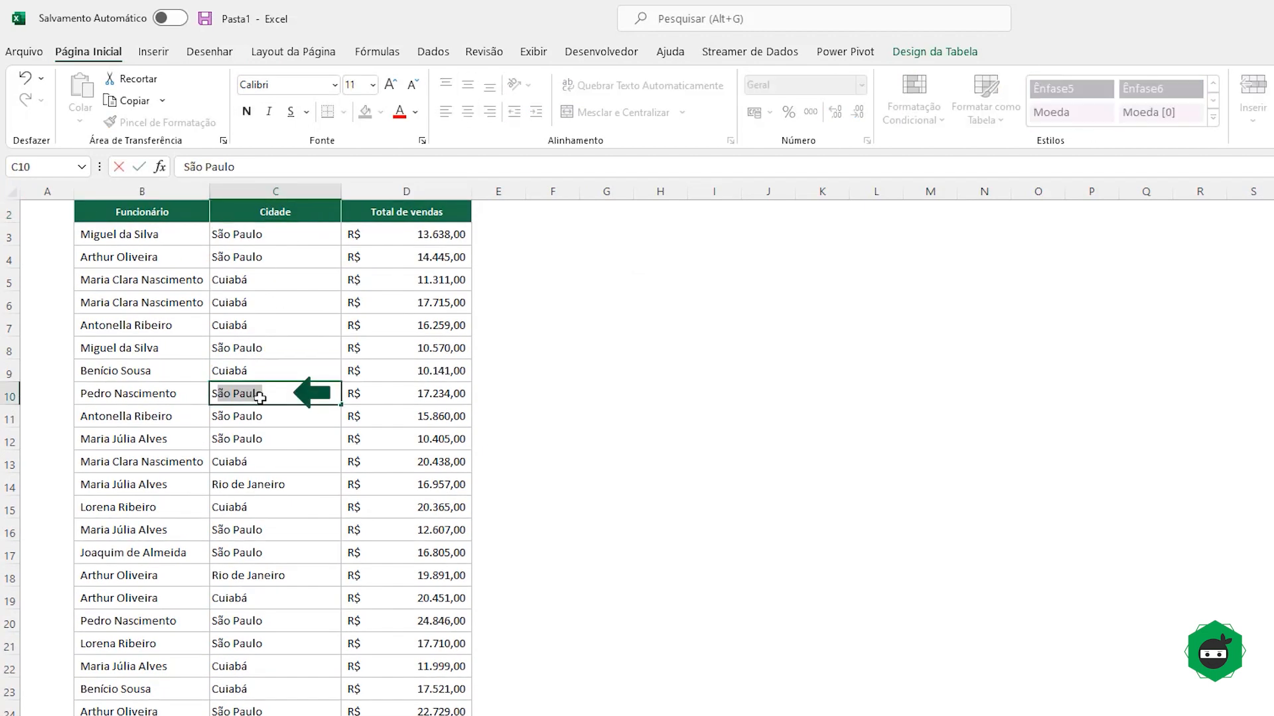
pyautogui.press('Return')
pyautogui.press('Up')
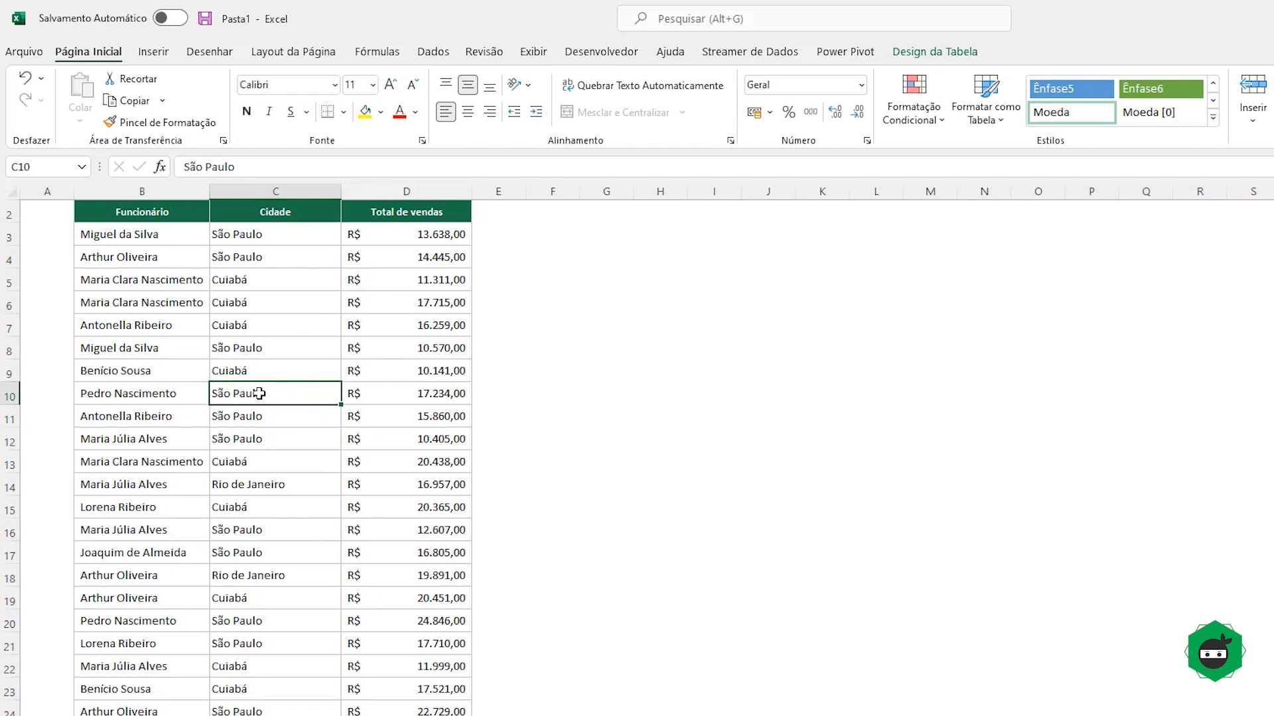
# - Return to the pivot table sheet and refresh the pivot table
pyautogui.click(119, 715)
pyautogui.rightClick(174, 310)
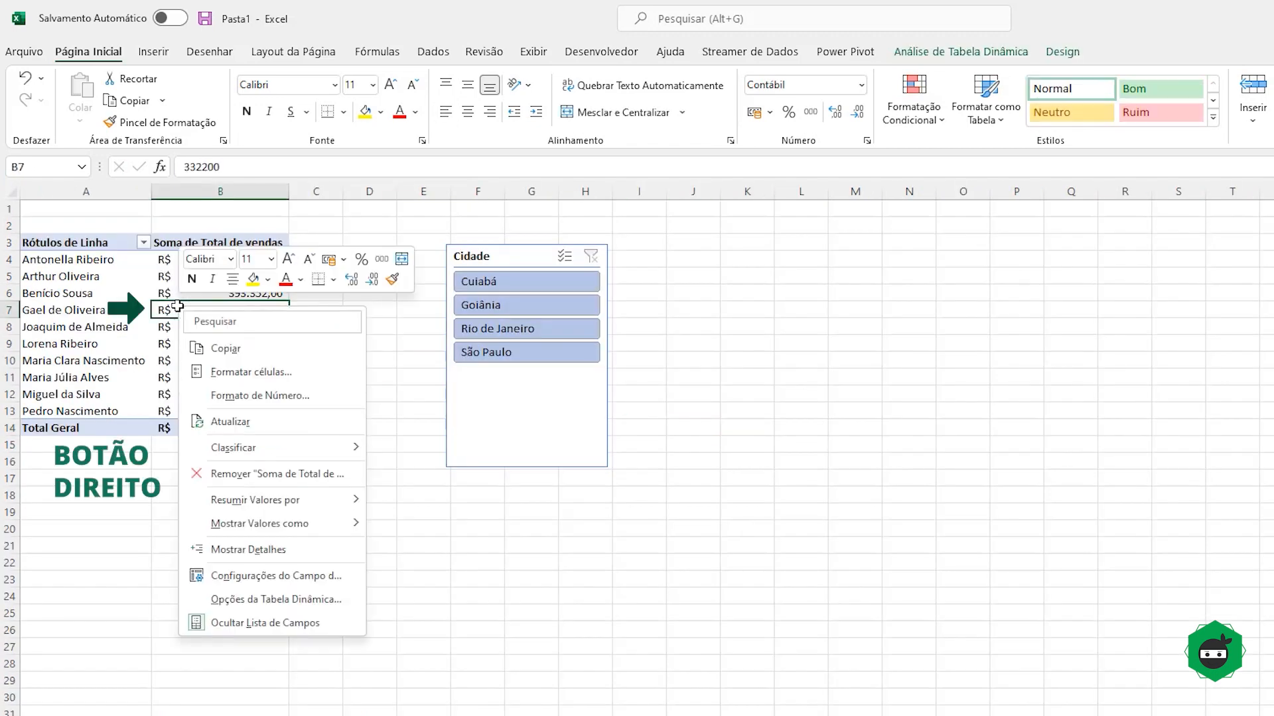
pyautogui.click(292, 424)
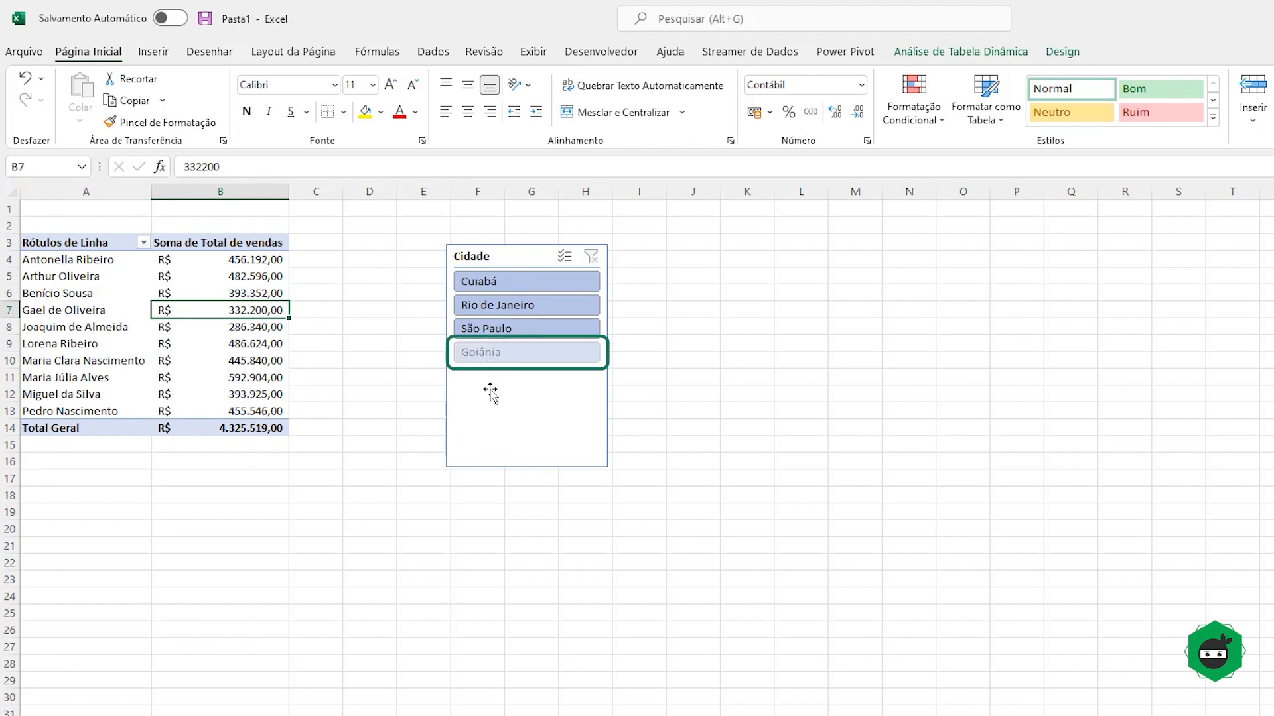
pyautogui.click(490, 392)
pyautogui.click(702, 393)
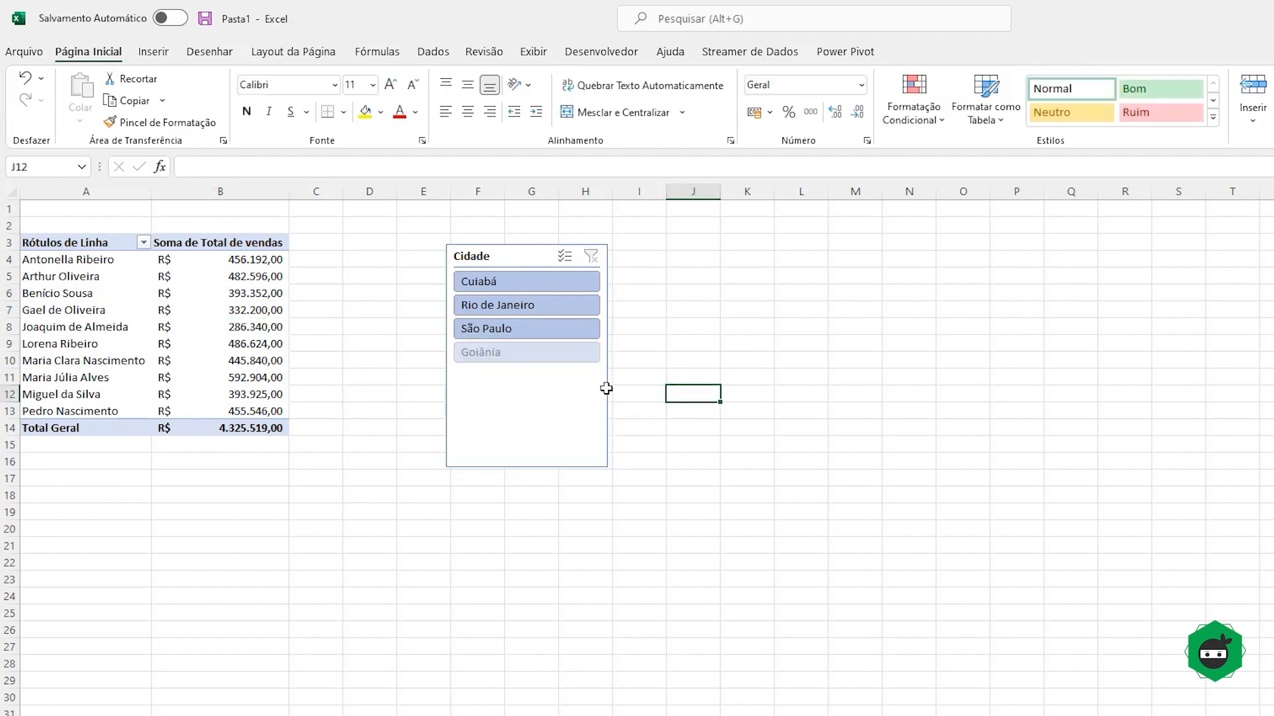
pyautogui.click(528, 398)
pyautogui.click(737, 396)
pyautogui.click(526, 409)
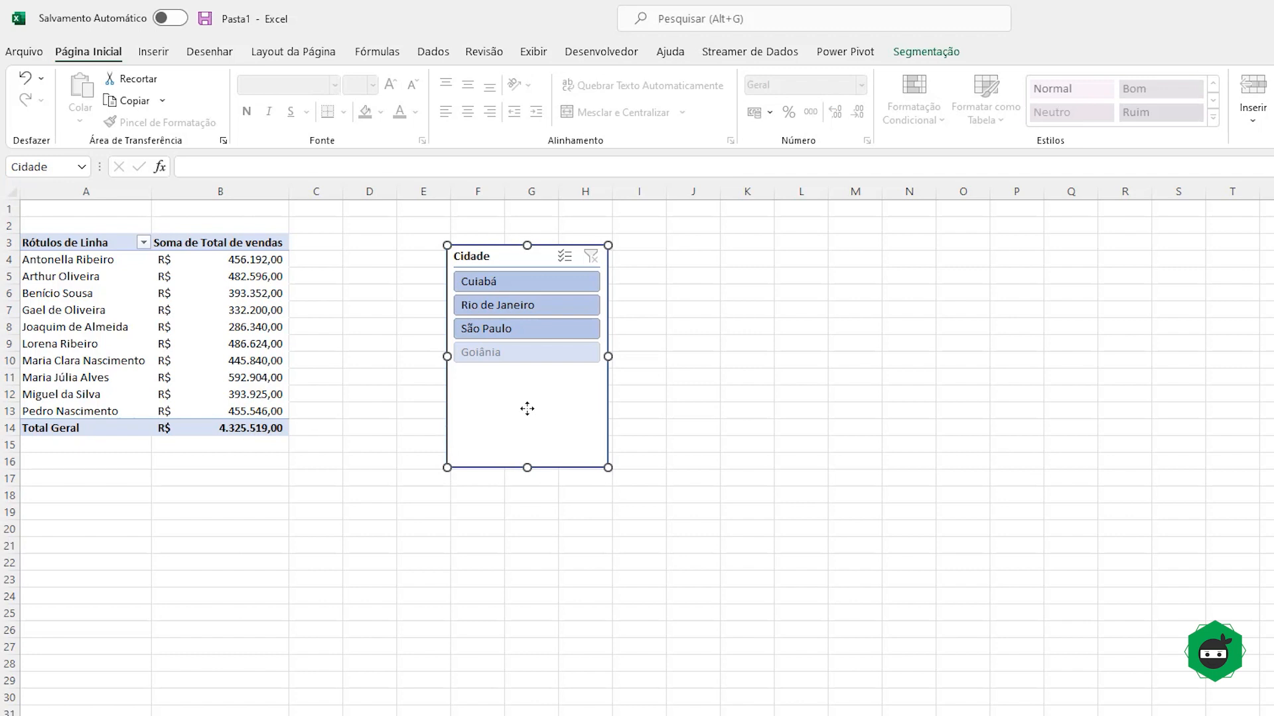
pyautogui.click(246, 314)
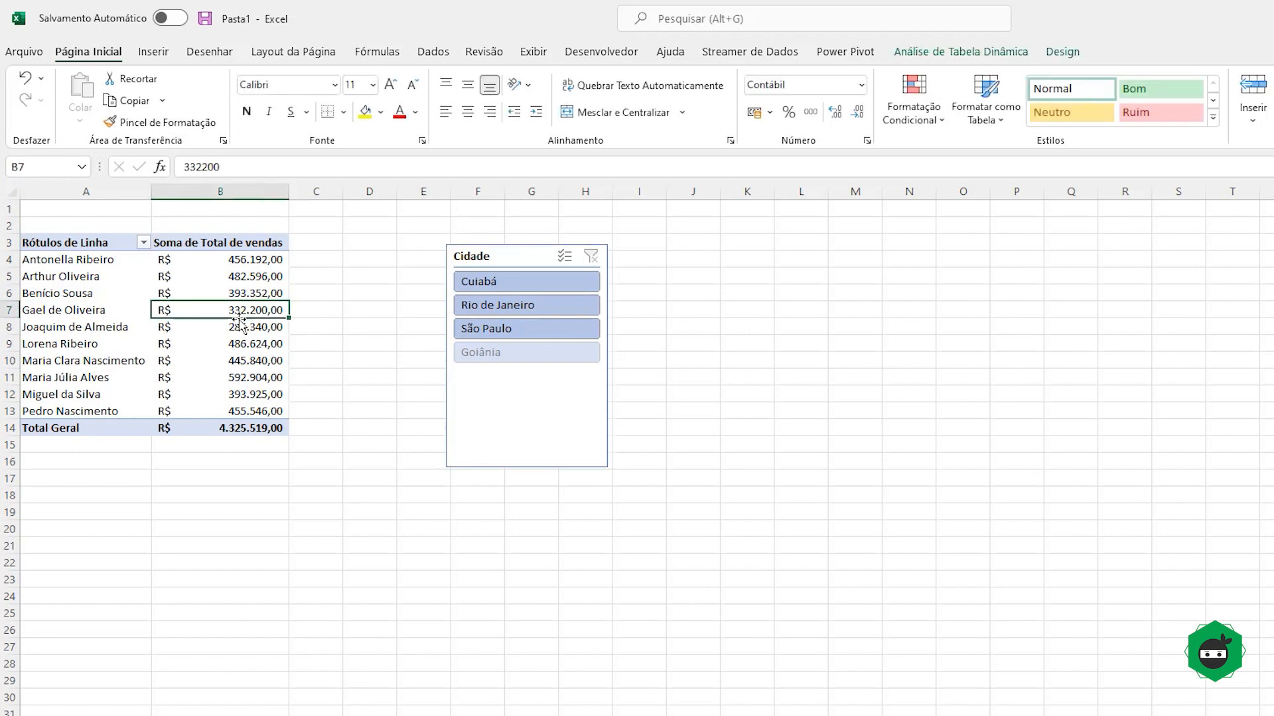
# - Turn on hiding of items without data in the Cidade slicer's settings
pyautogui.click(530, 394)
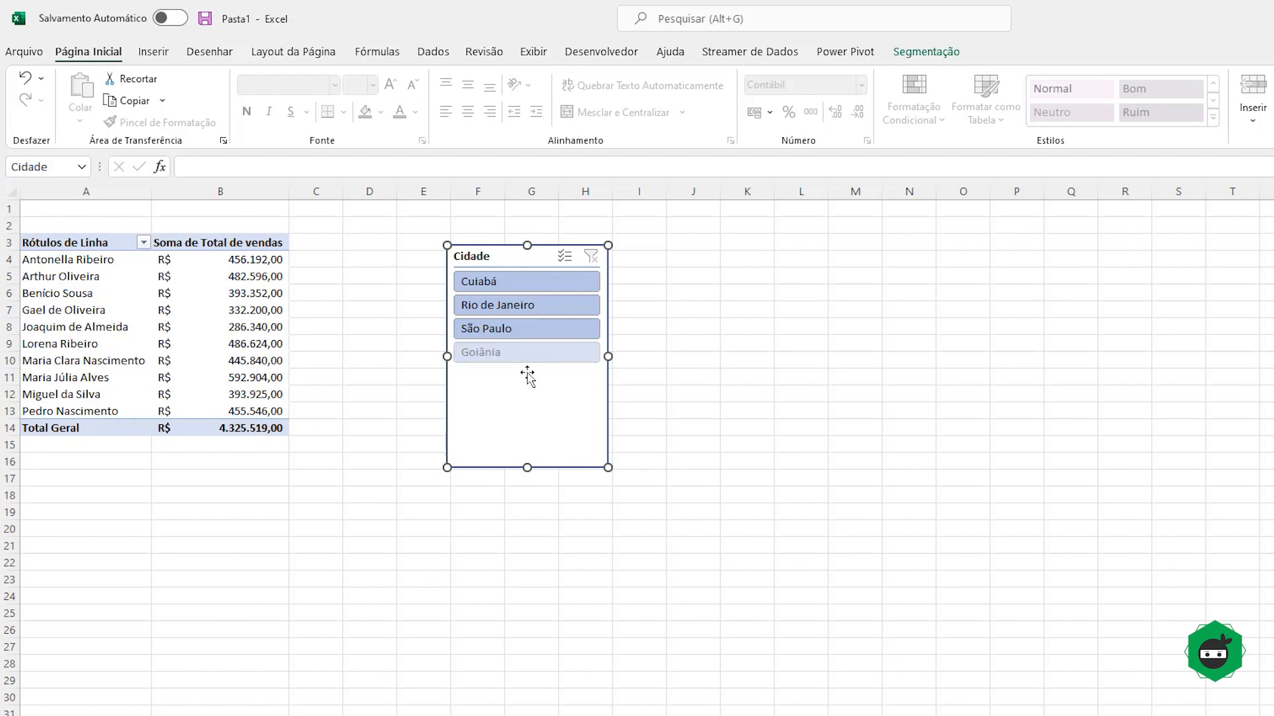
pyautogui.rightClick(518, 408)
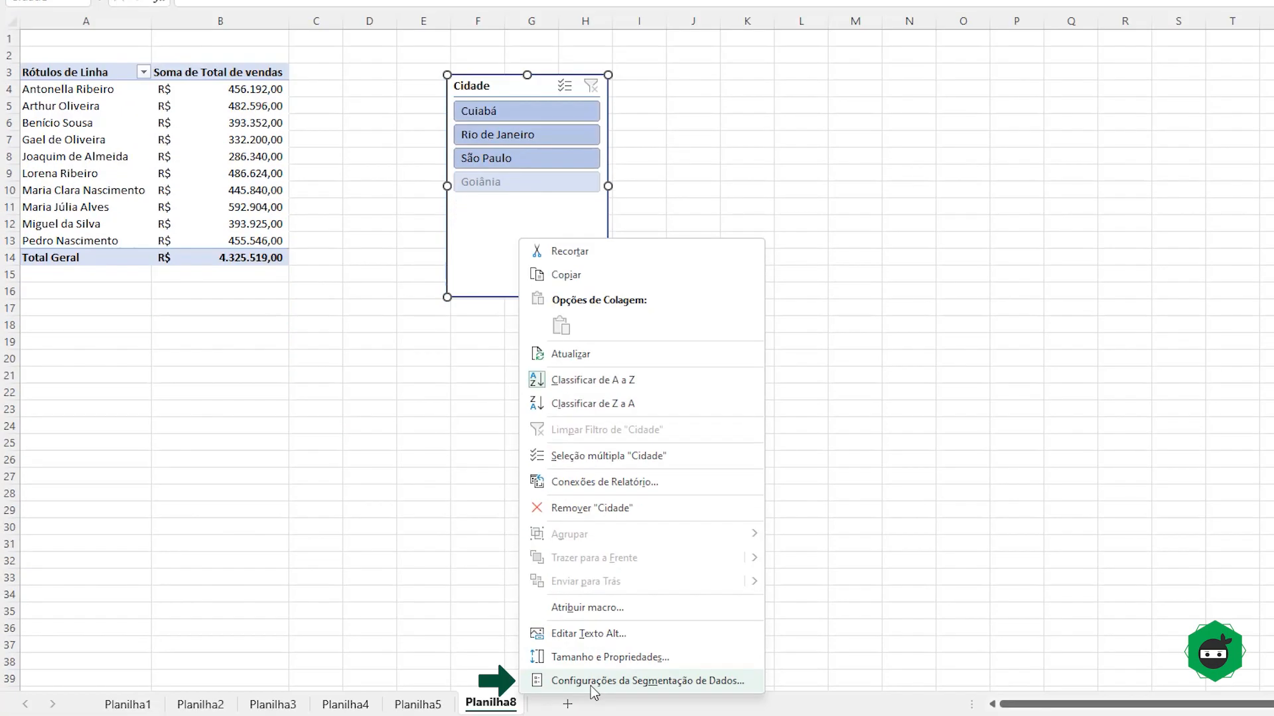
pyautogui.click(597, 715)
pyautogui.moveTo(605, 515); pyautogui.dragTo(751, 96)
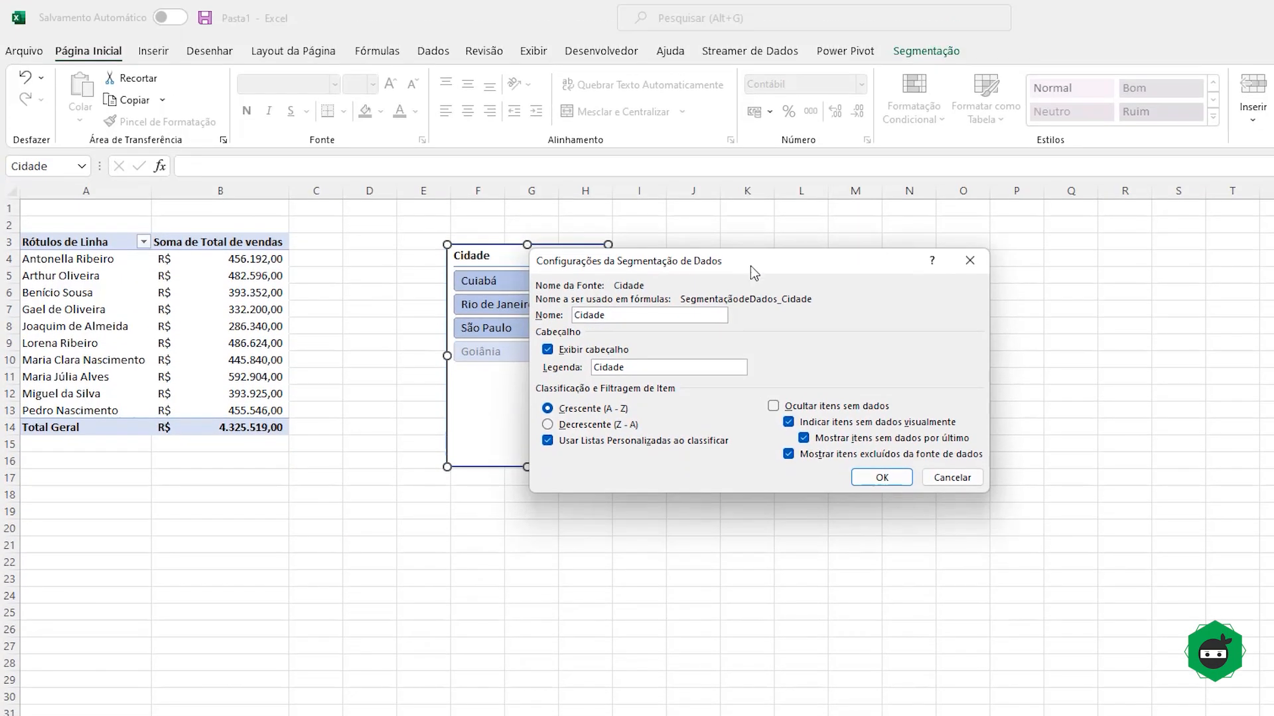
pyautogui.click(774, 404)
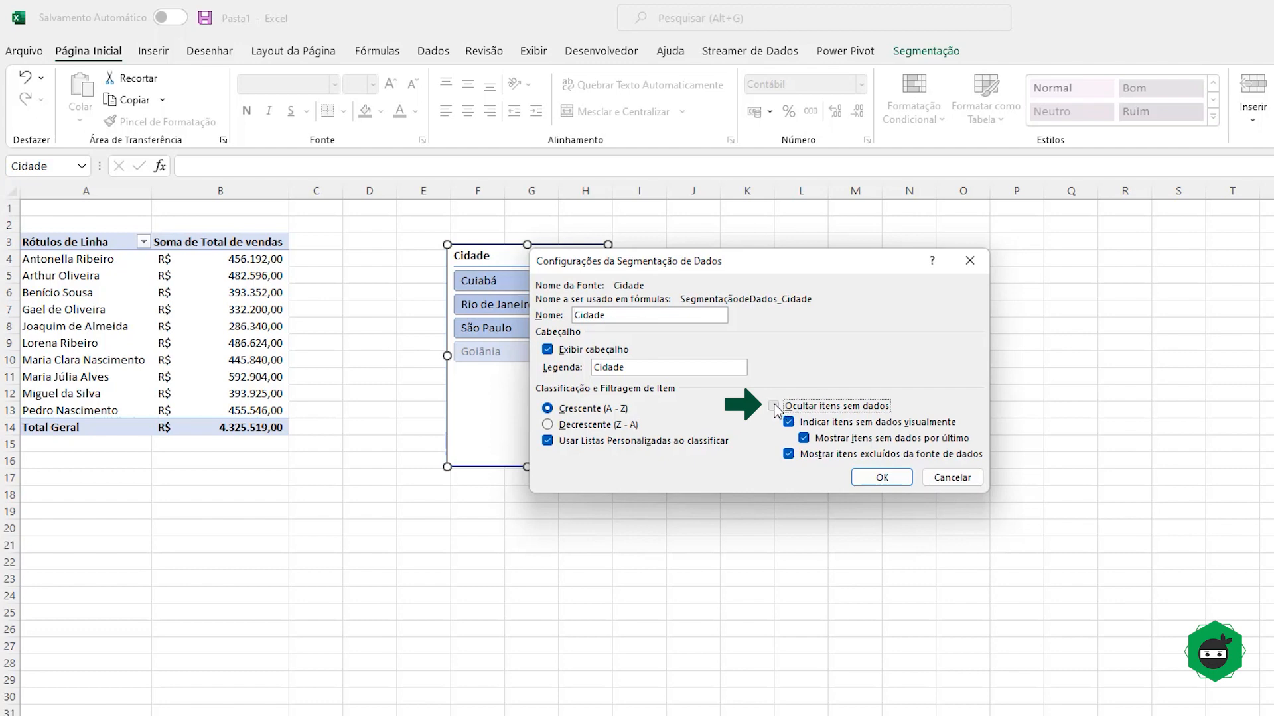
pyautogui.click(883, 478)
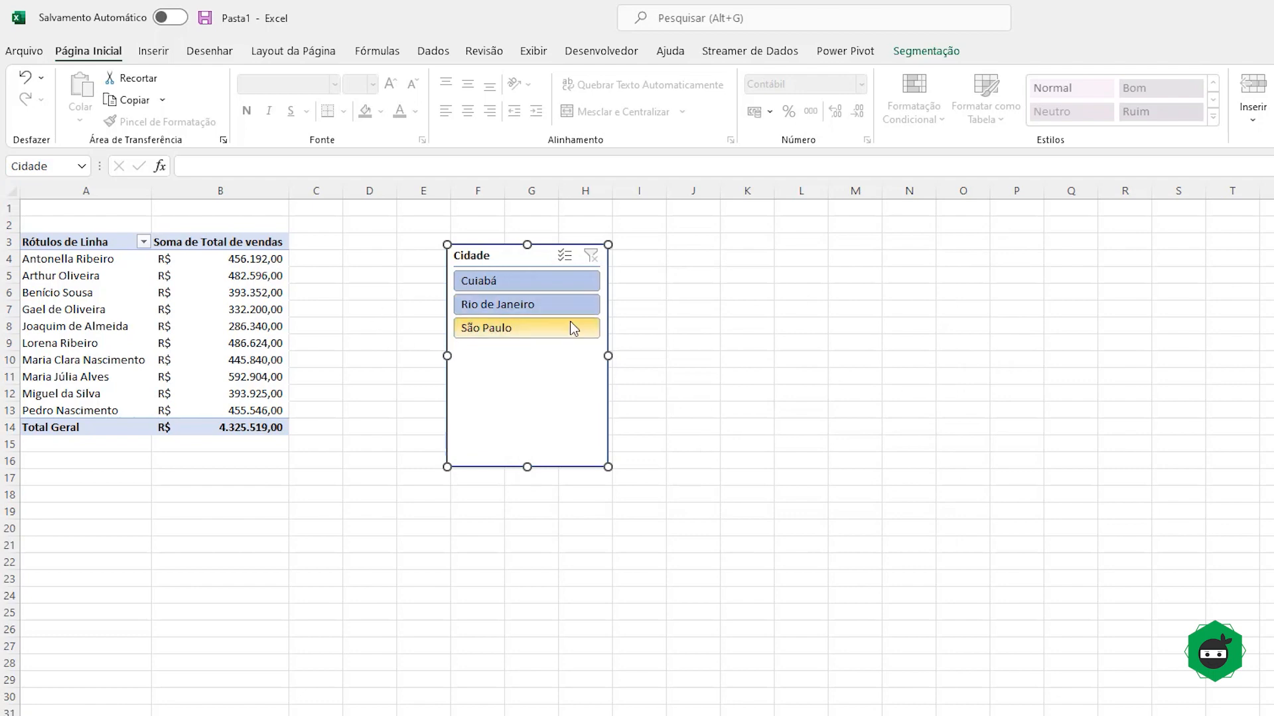
# - Set the city in cell C8 of the sales table to Goiânia and refresh the pivot table
pyautogui.click(696, 376)
pyautogui.click(225, 357)
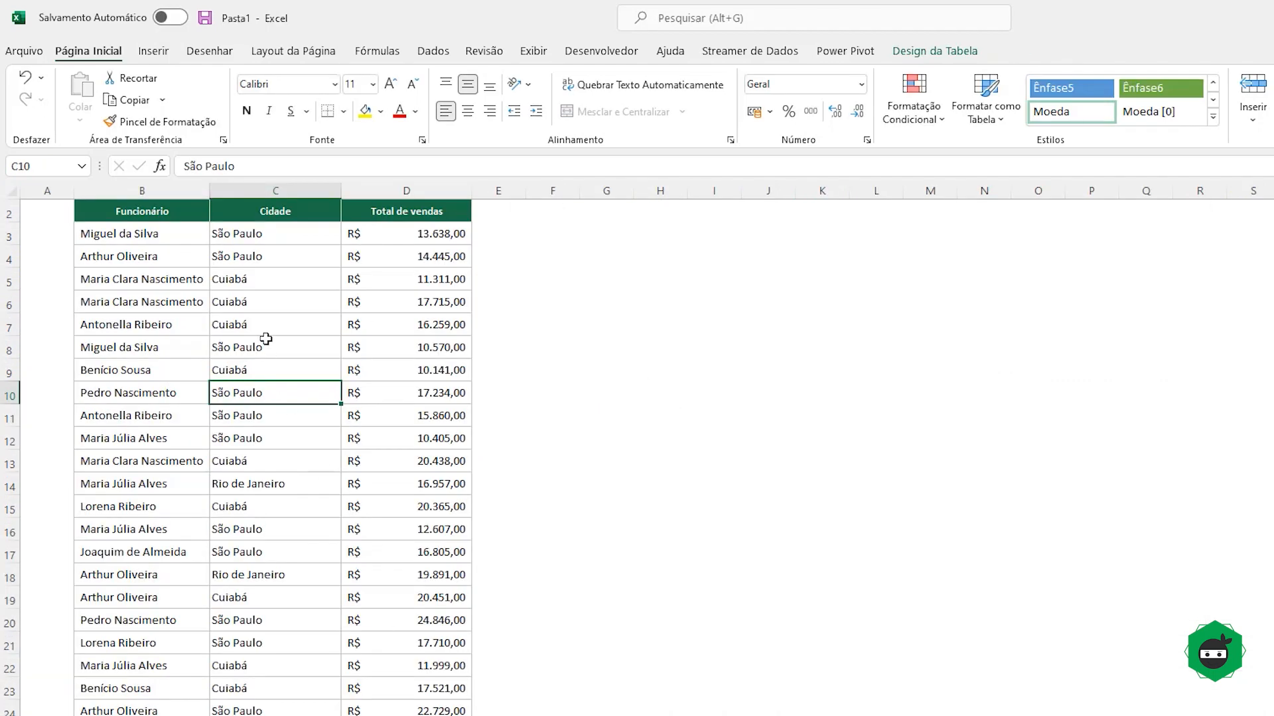
pyautogui.click(264, 342)
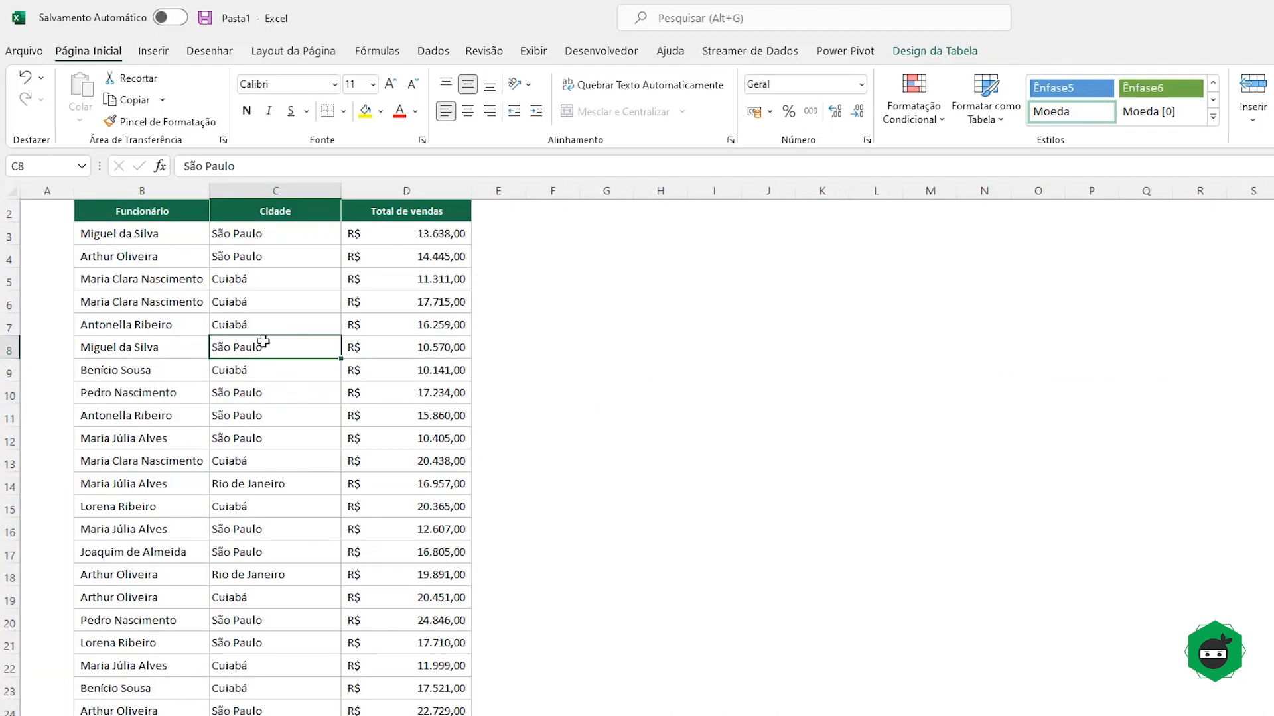
pyautogui.write('Goiânia')
pyautogui.press('Tab')
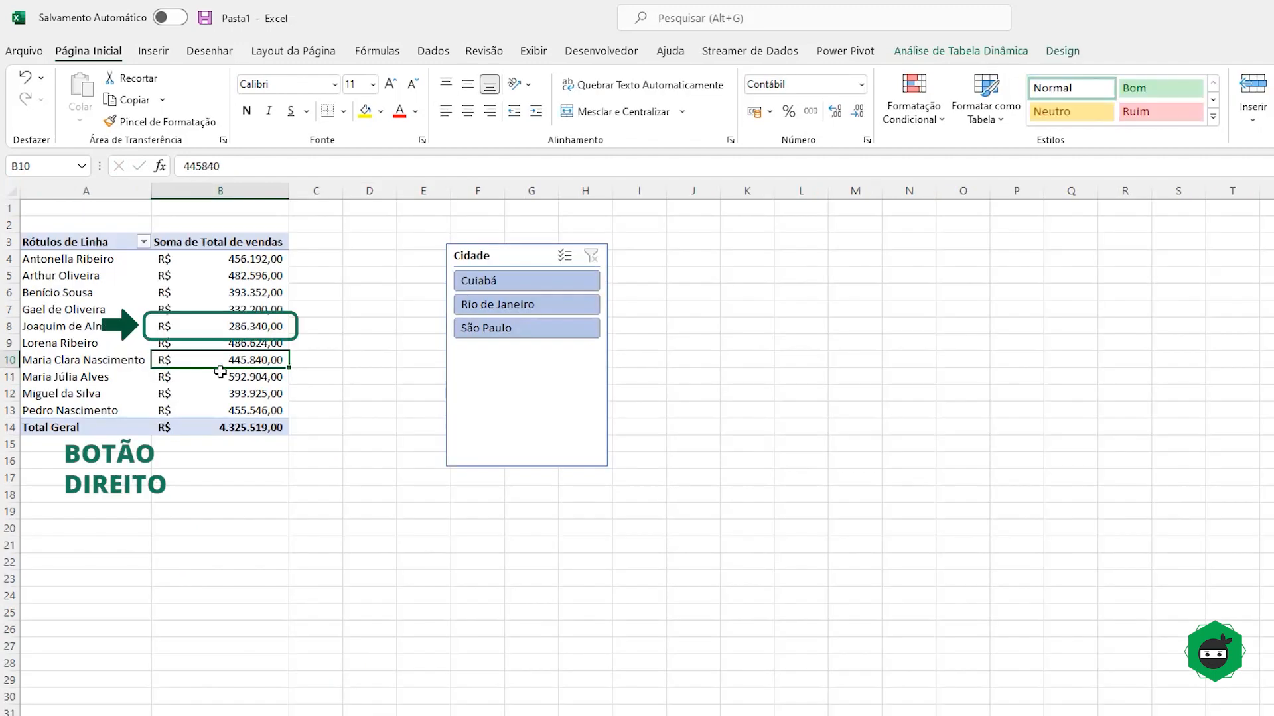
pyautogui.rightClick(223, 325)
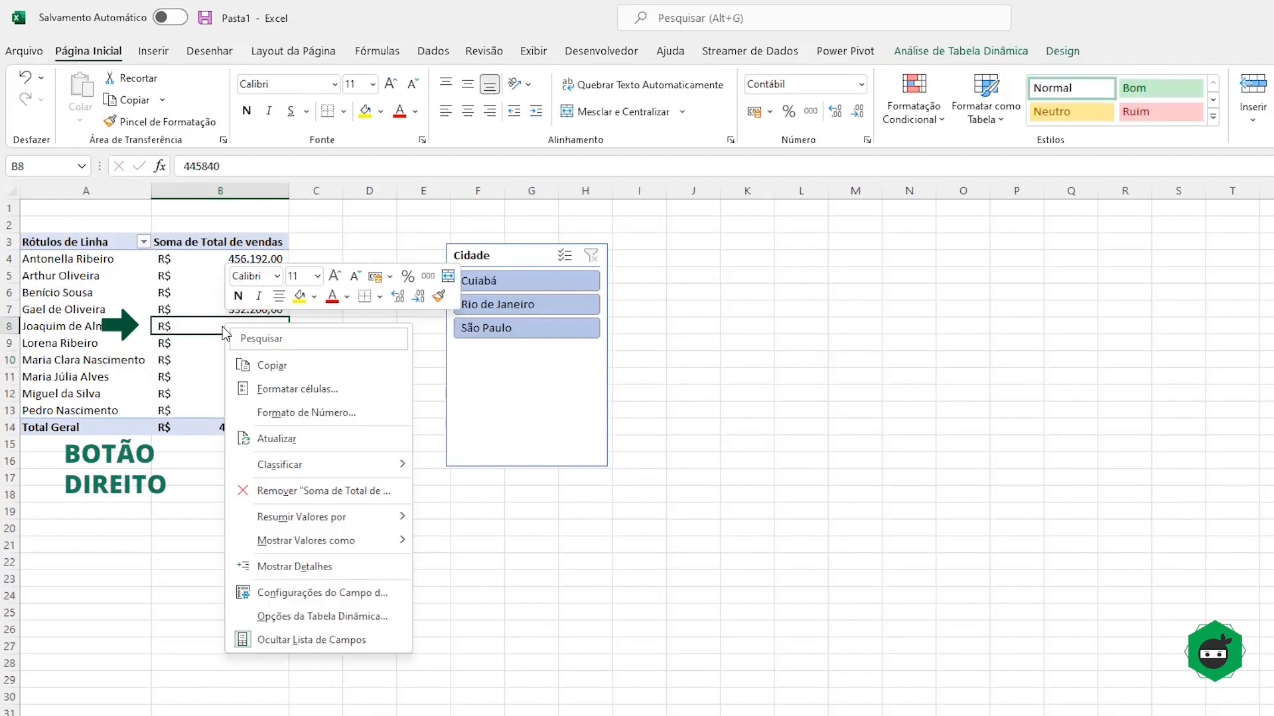
pyautogui.click(269, 438)
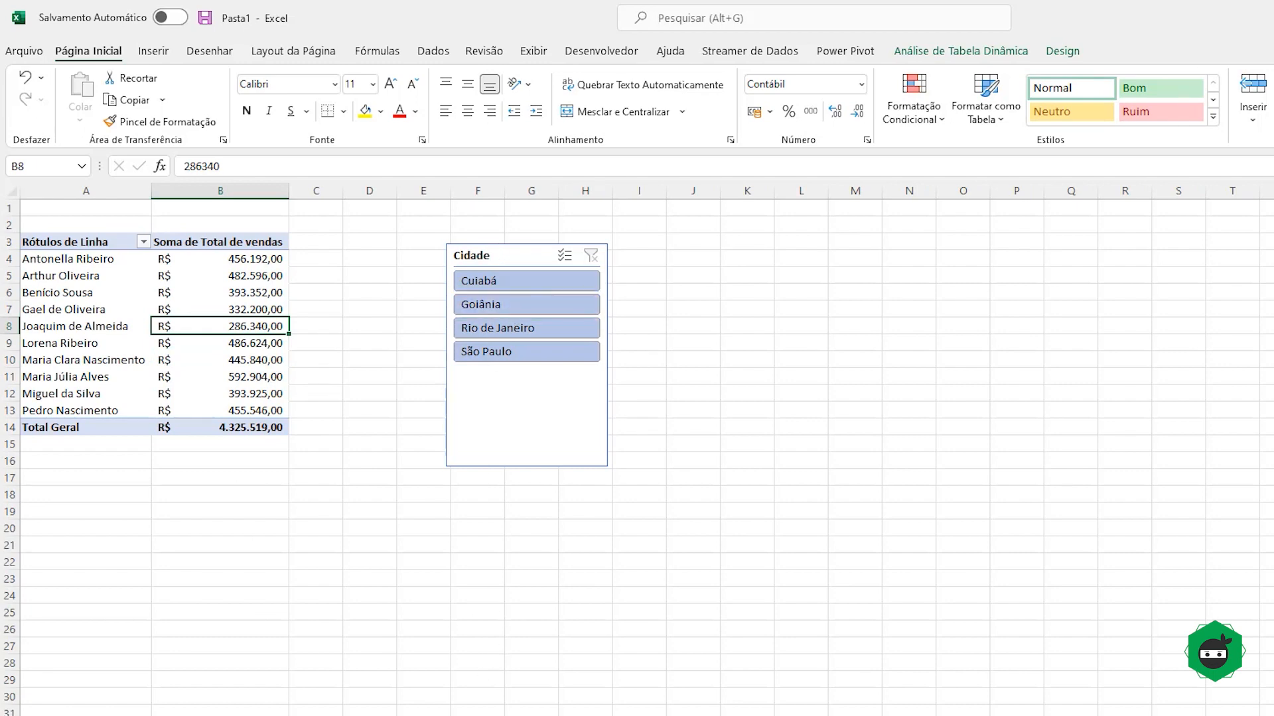
# - Replace the Goiânia entry in cell C8 of the sales table with another city and refresh the pivot table
pyautogui.hotkey('ctrl', 'pagedown')
pyautogui.click(237, 345)
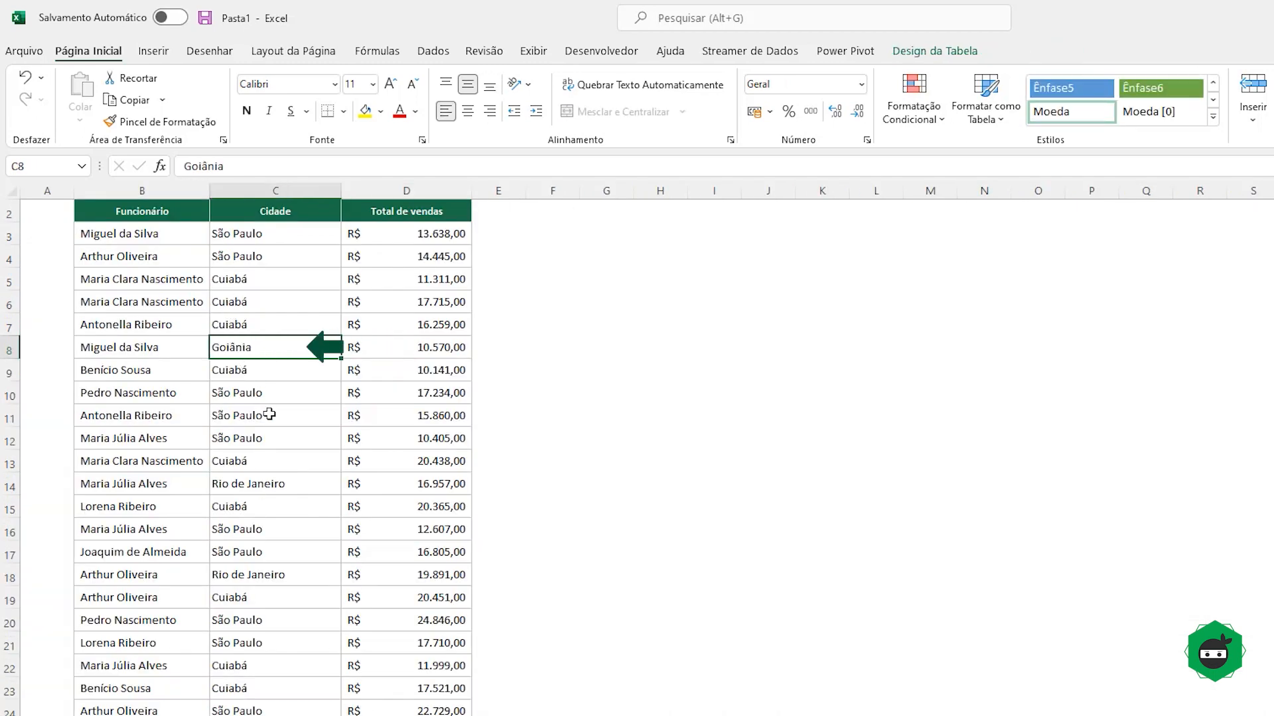
pyautogui.click(275, 460)
pyautogui.hotkey('ctrl', 'pageup')
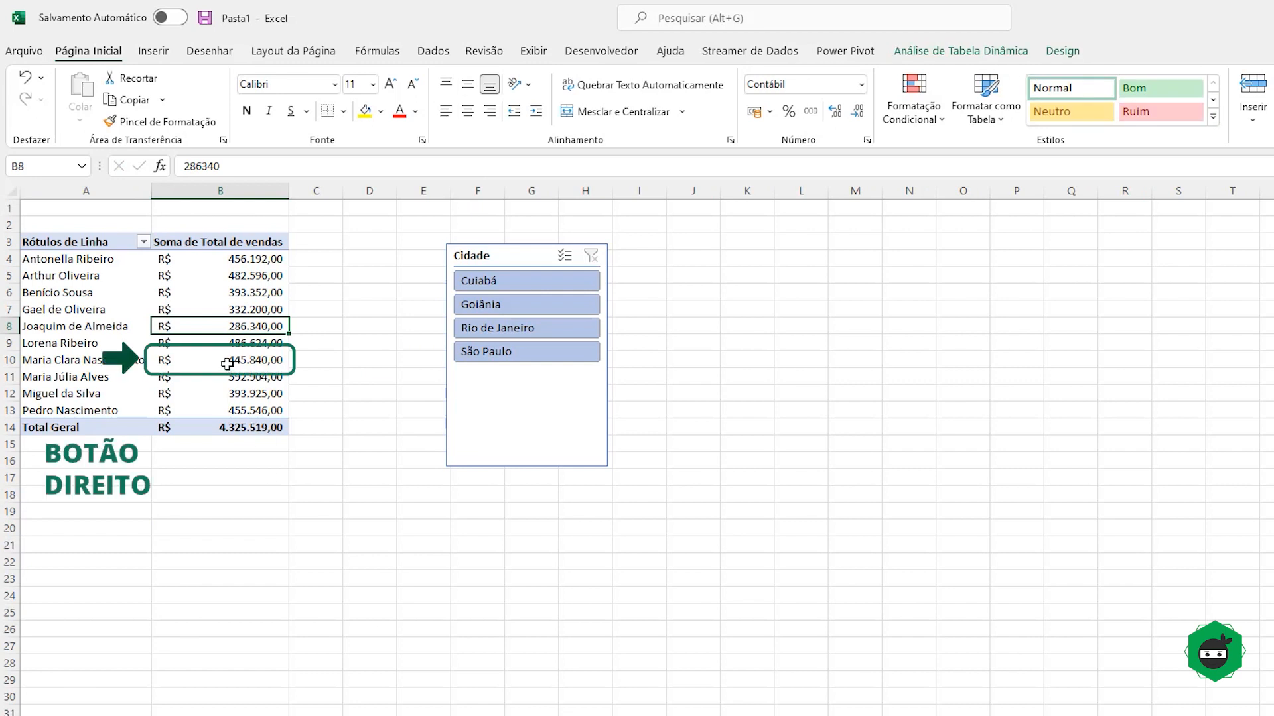
pyautogui.rightClick(199, 359)
pyautogui.click(276, 480)
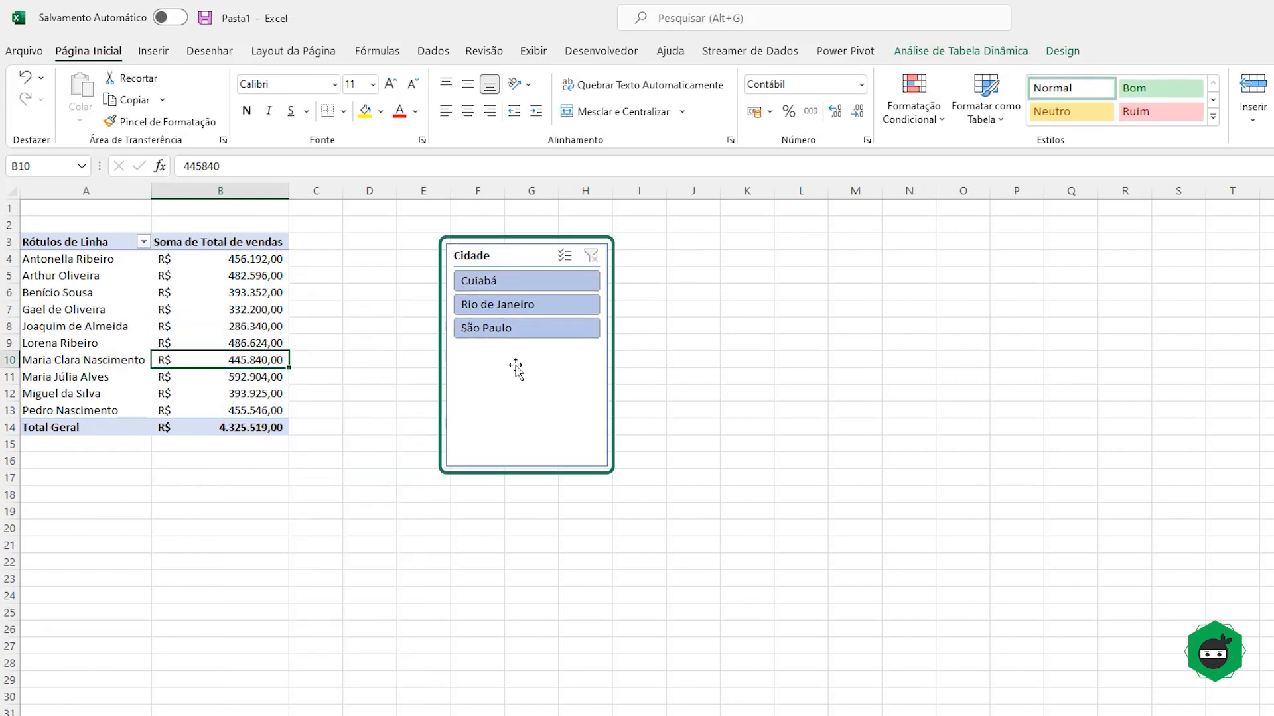
pyautogui.click(70, 242)
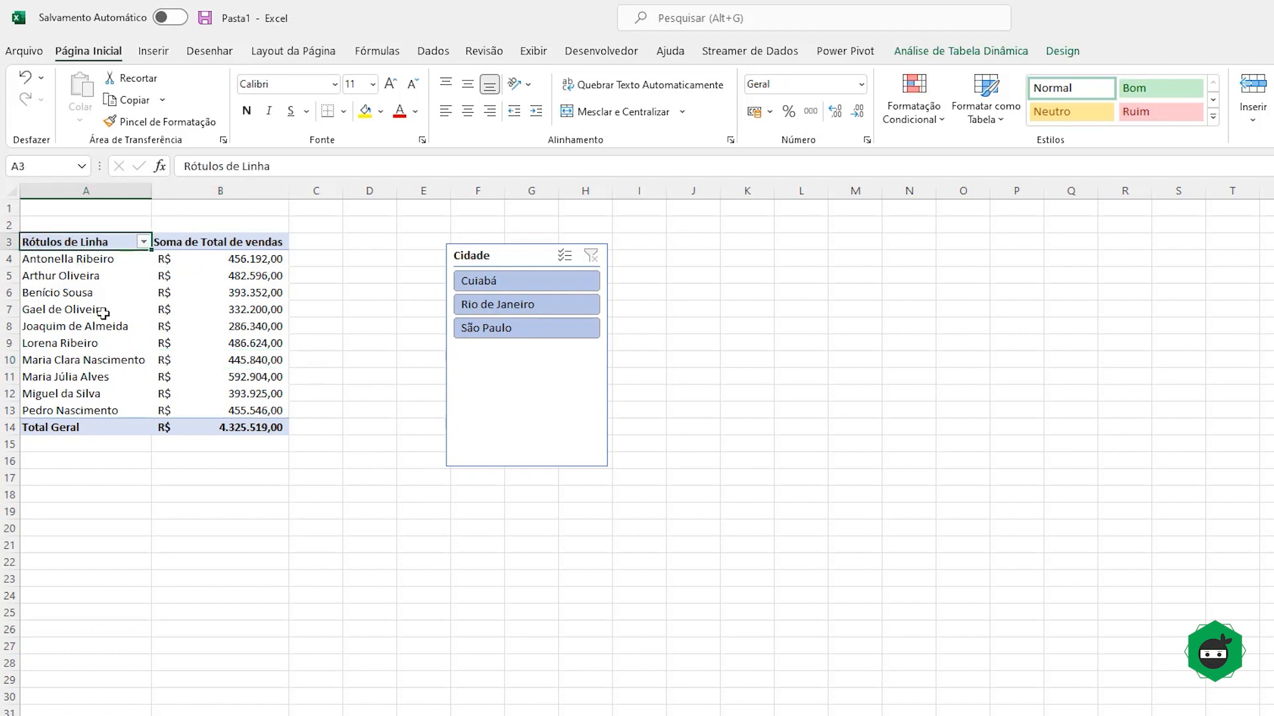